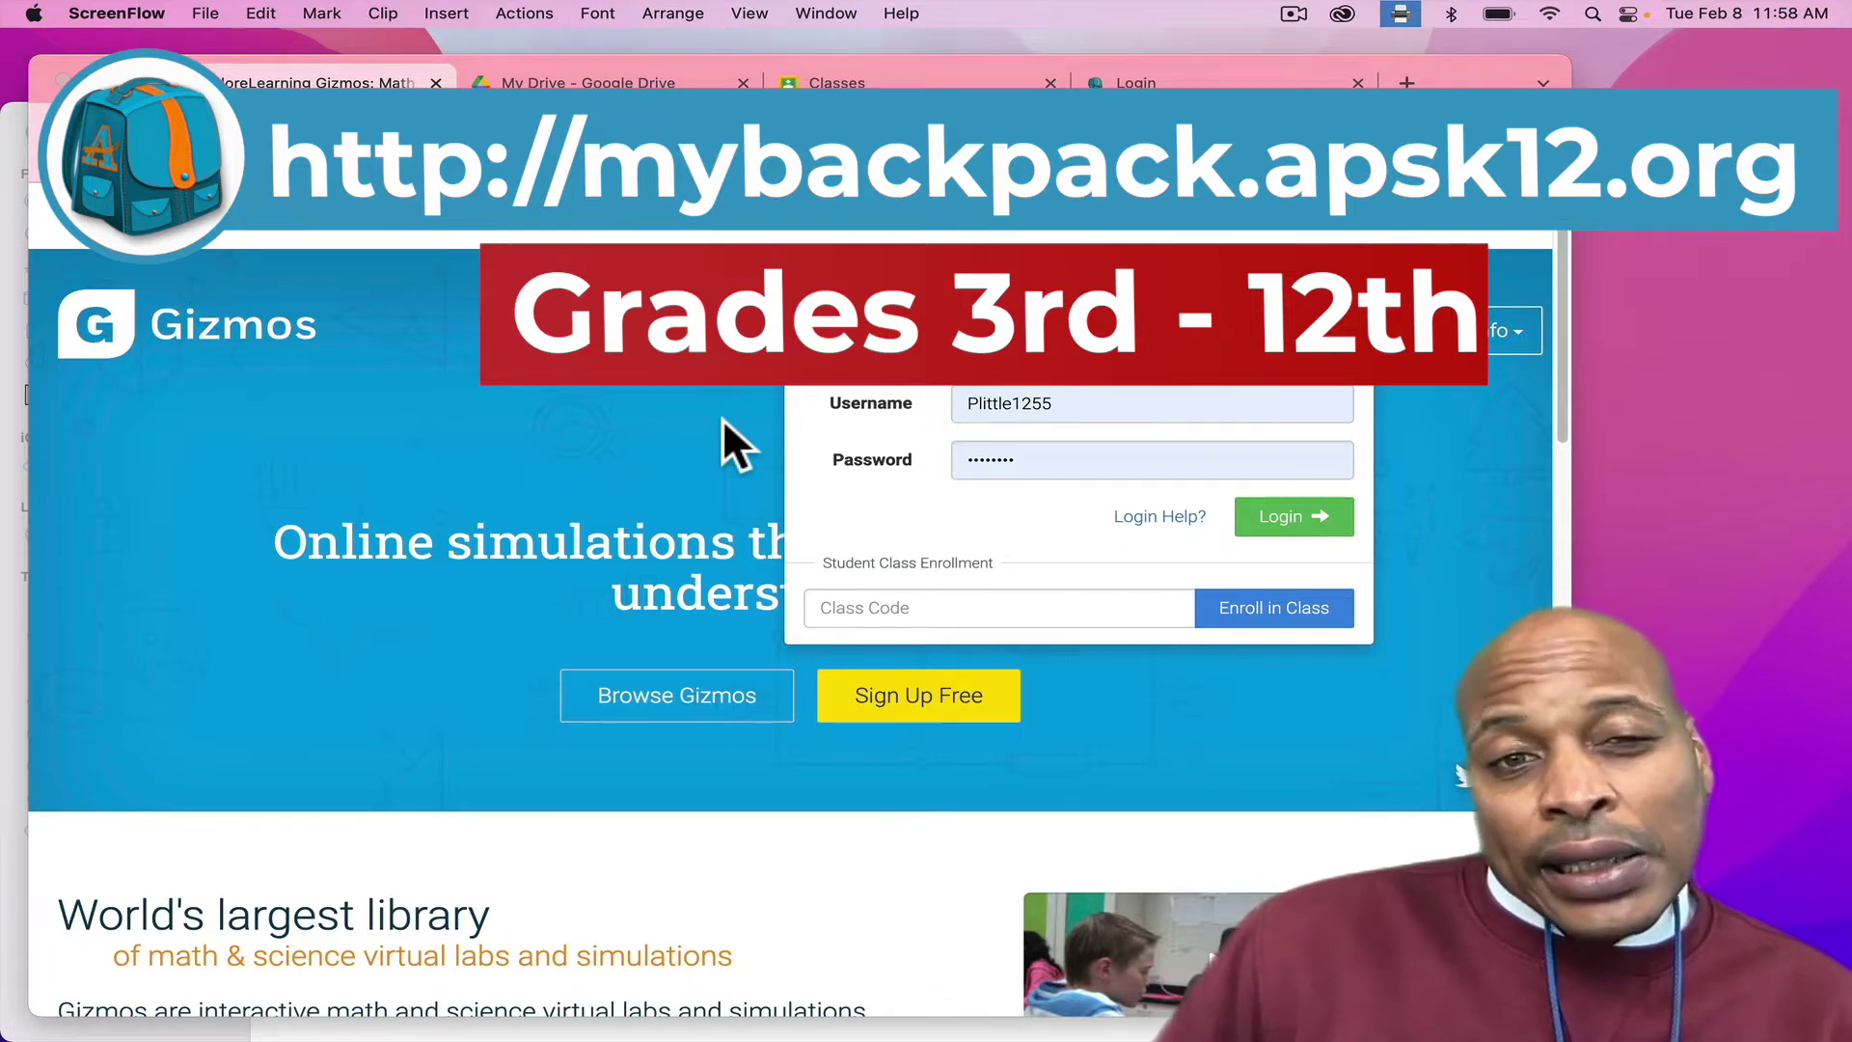
- Bring Chrome forward and sign in to Gizmos from the Login dropdown's green Login button
left_click(656, 386)
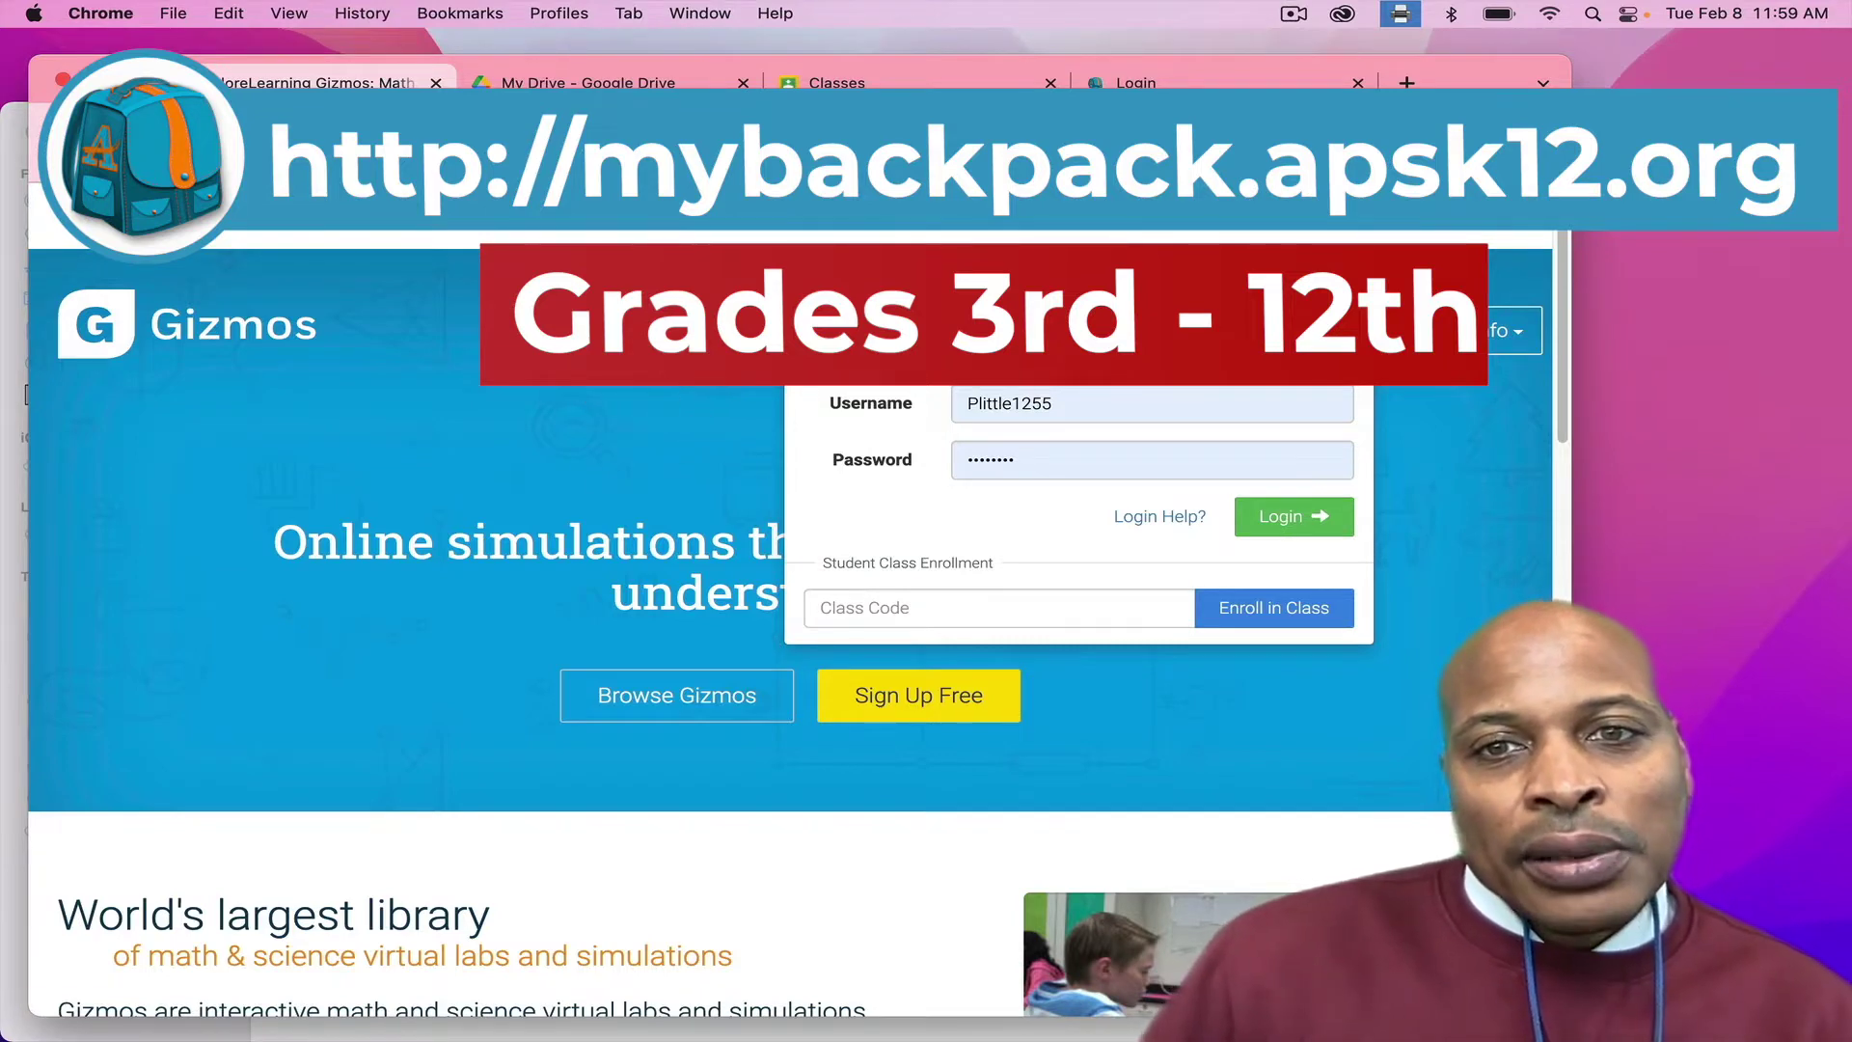
left_click(1399, 330)
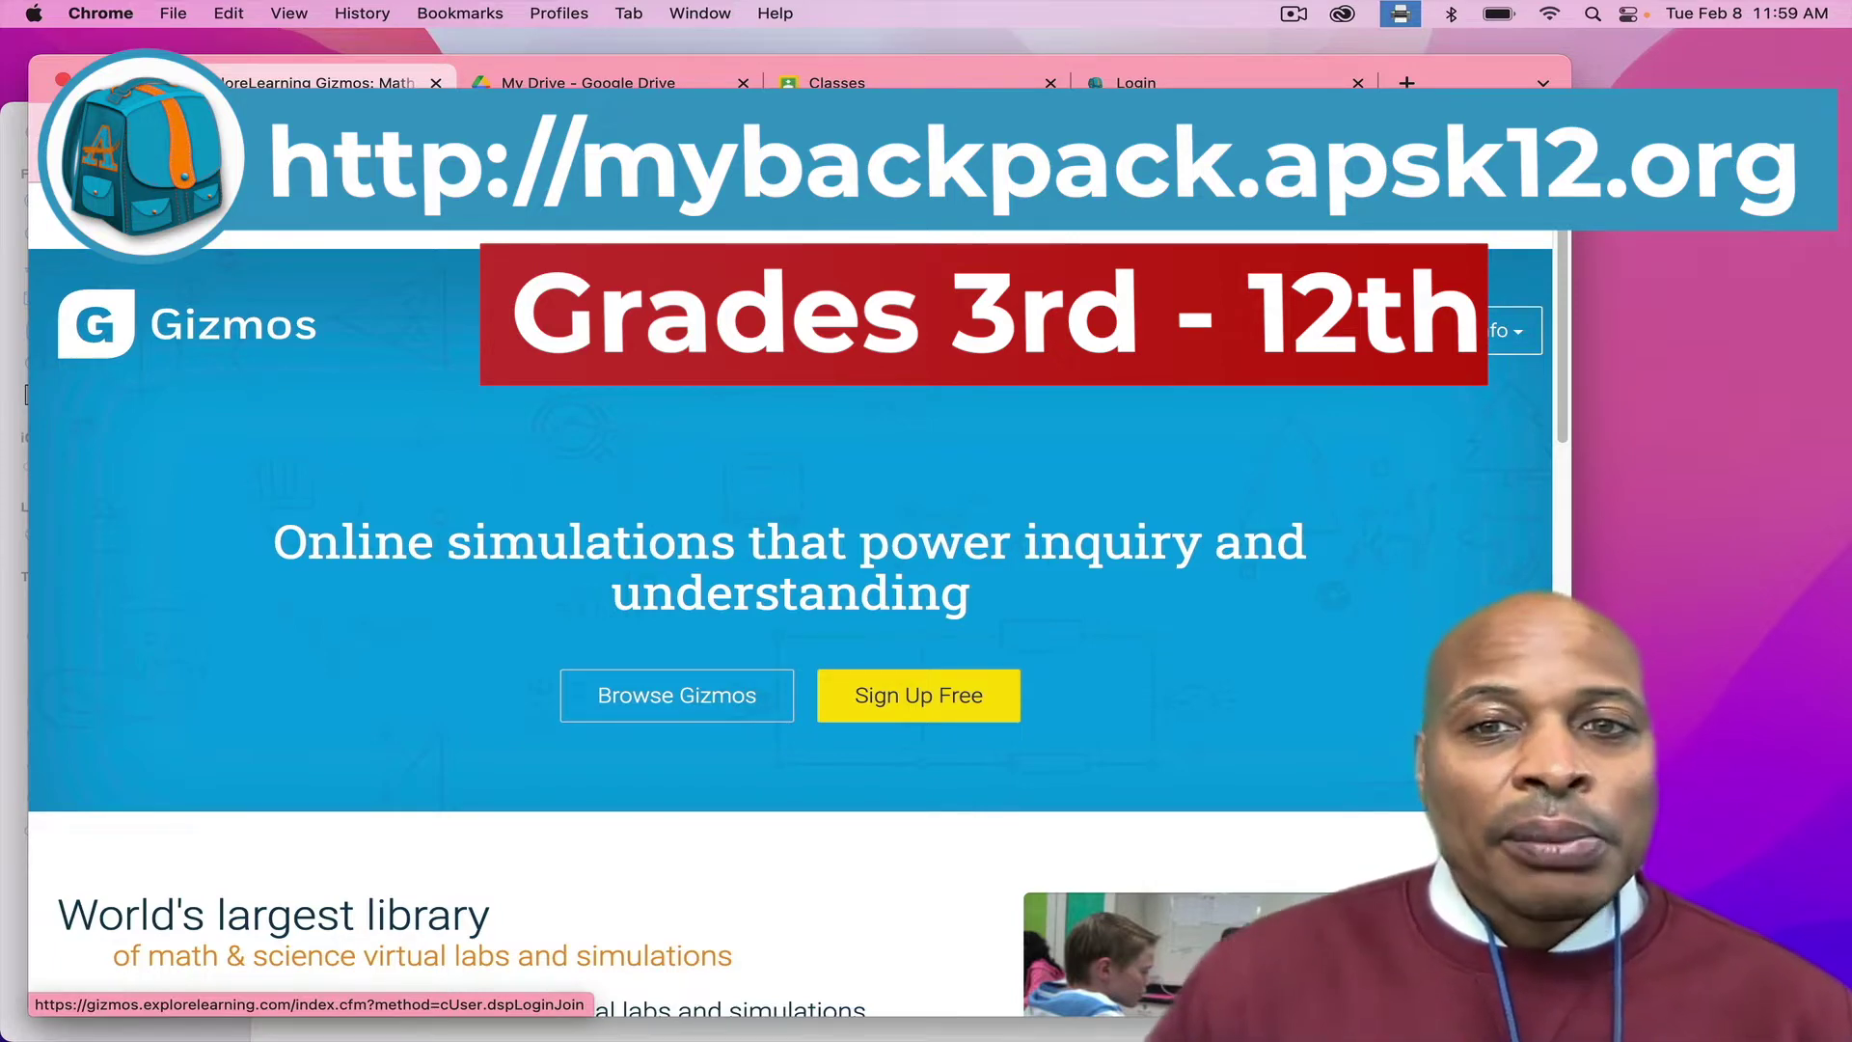
left_click(1245, 331)
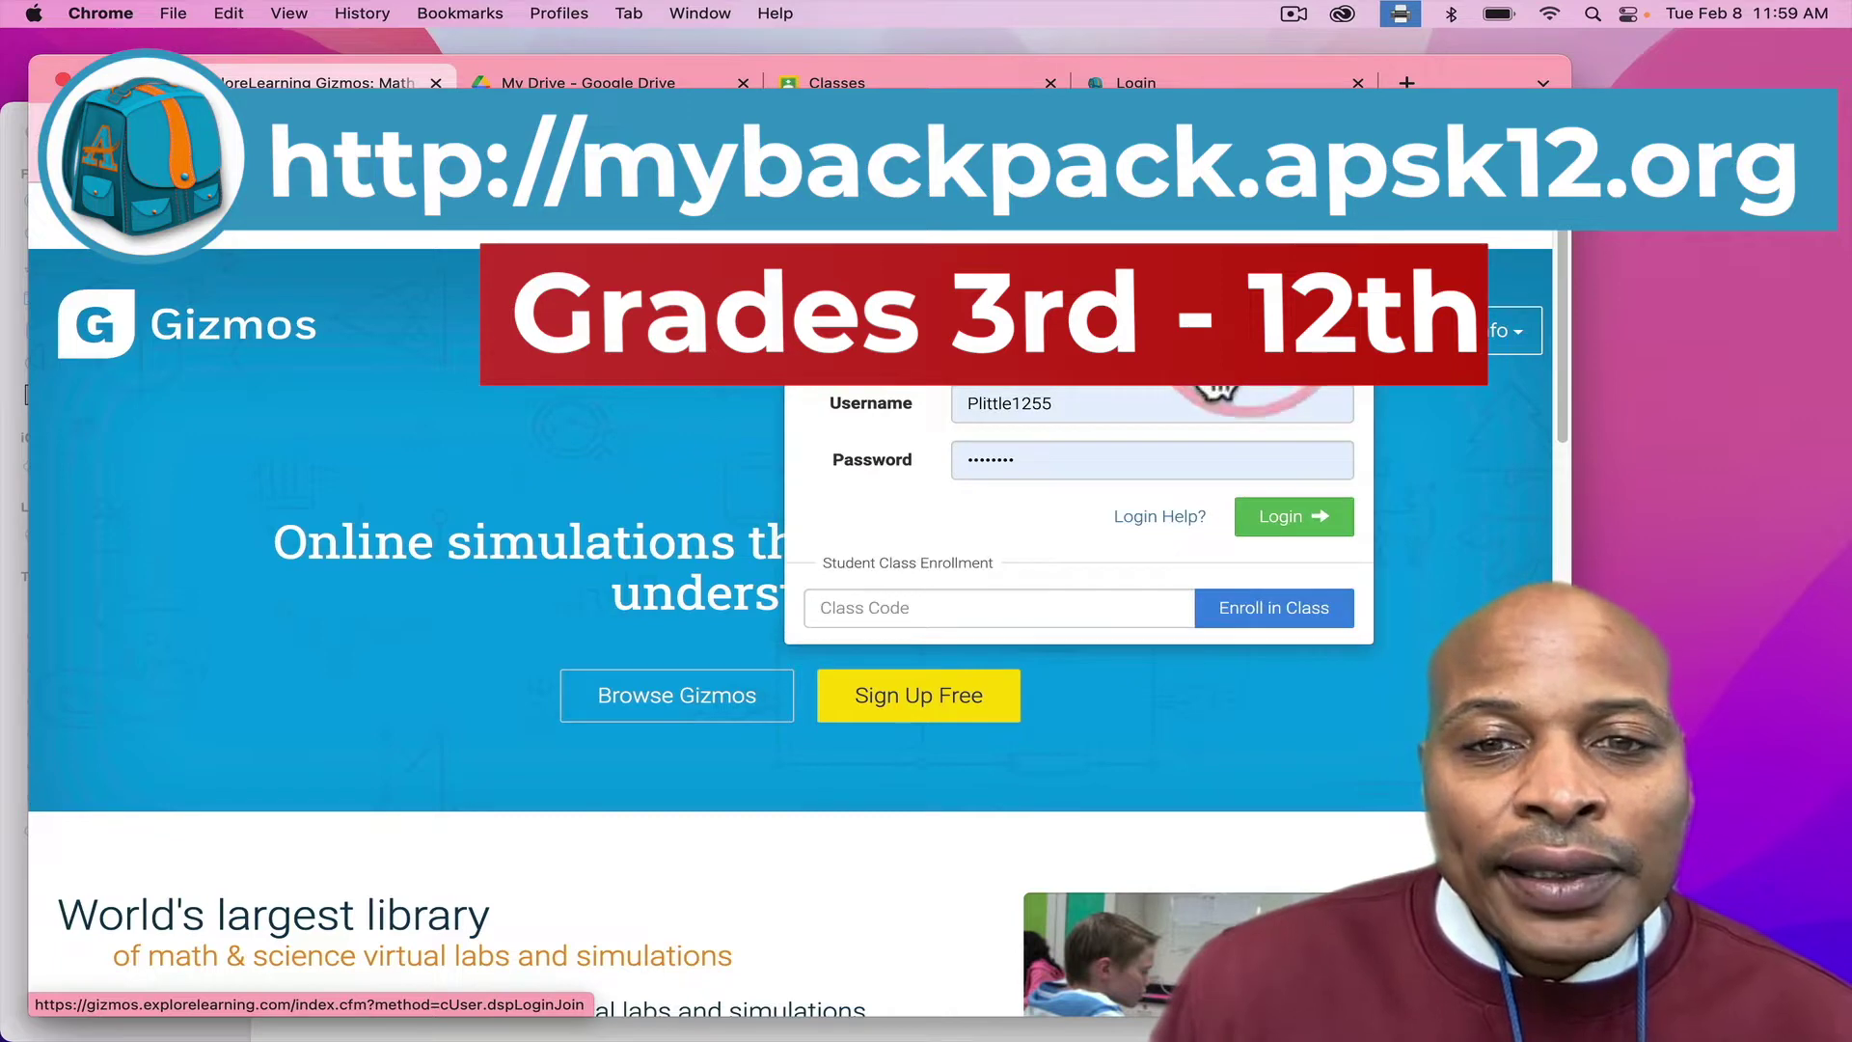
left_click(1291, 525)
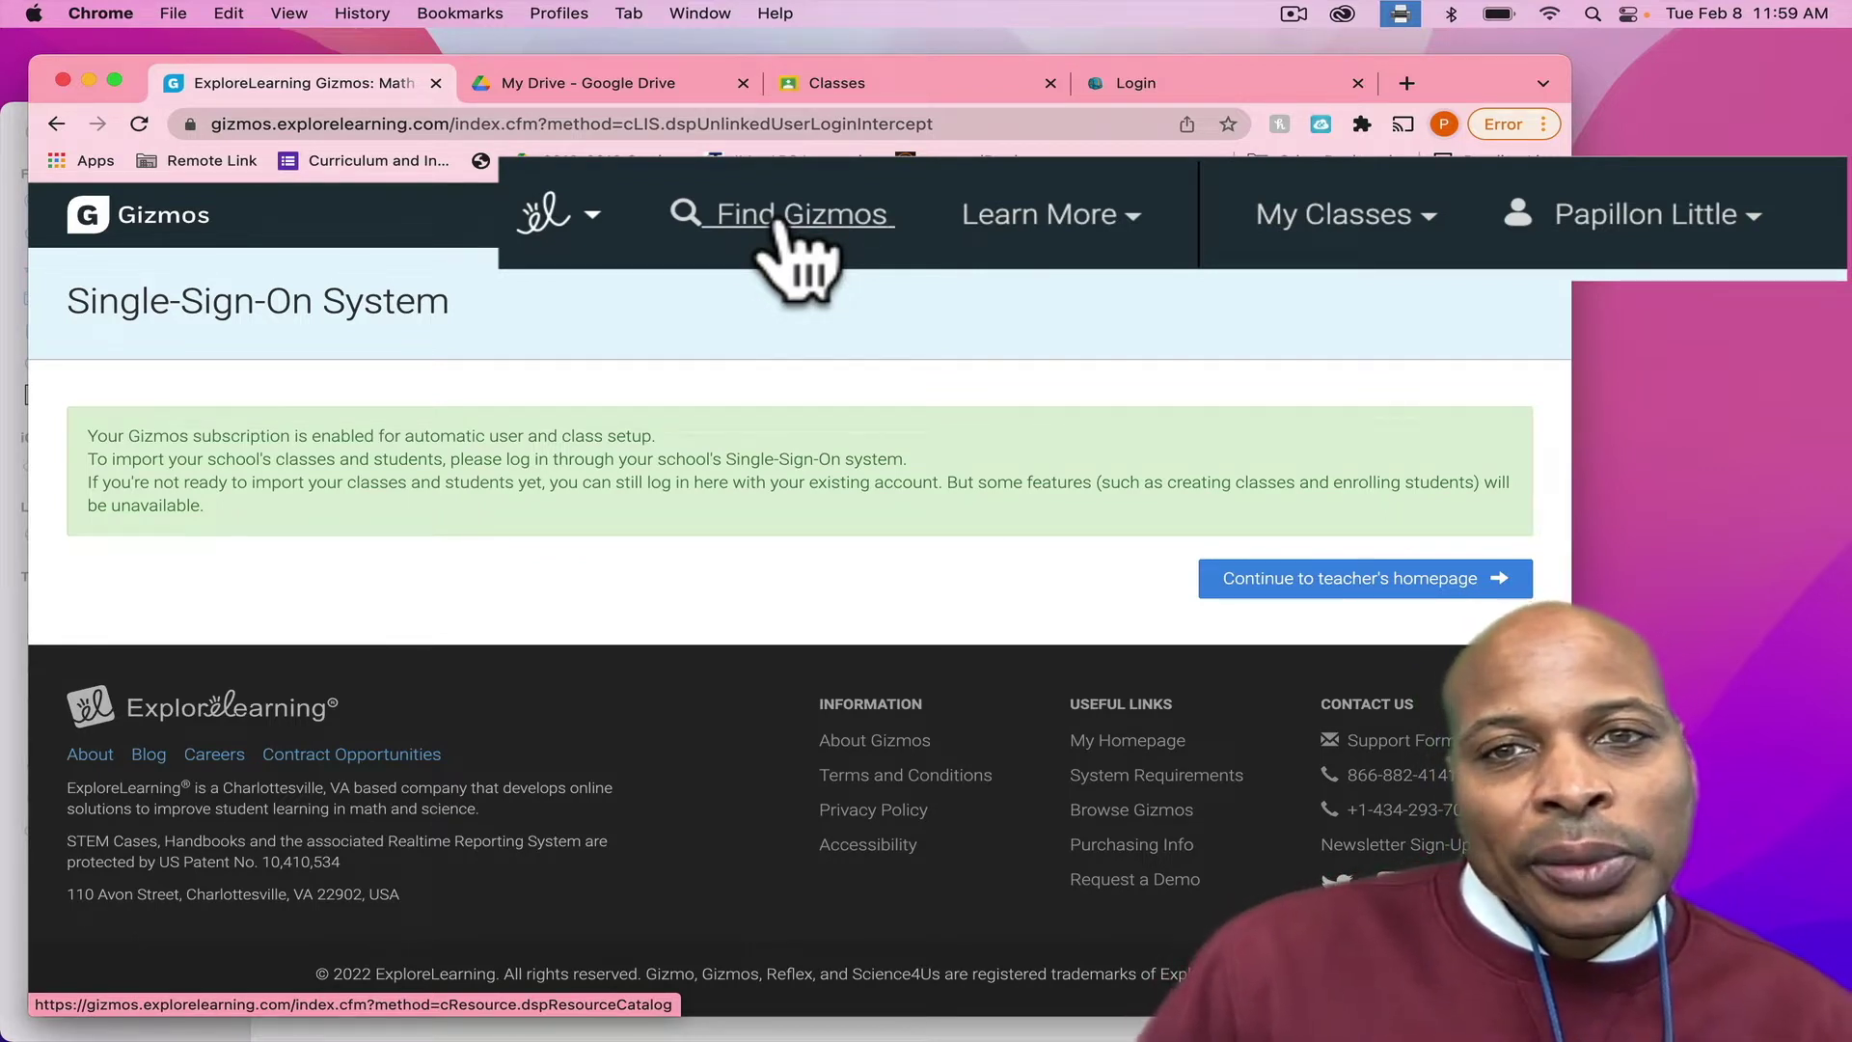
- Check the My Classes menu, then reopen the Find Gizmos search panel
left_click(945, 220)
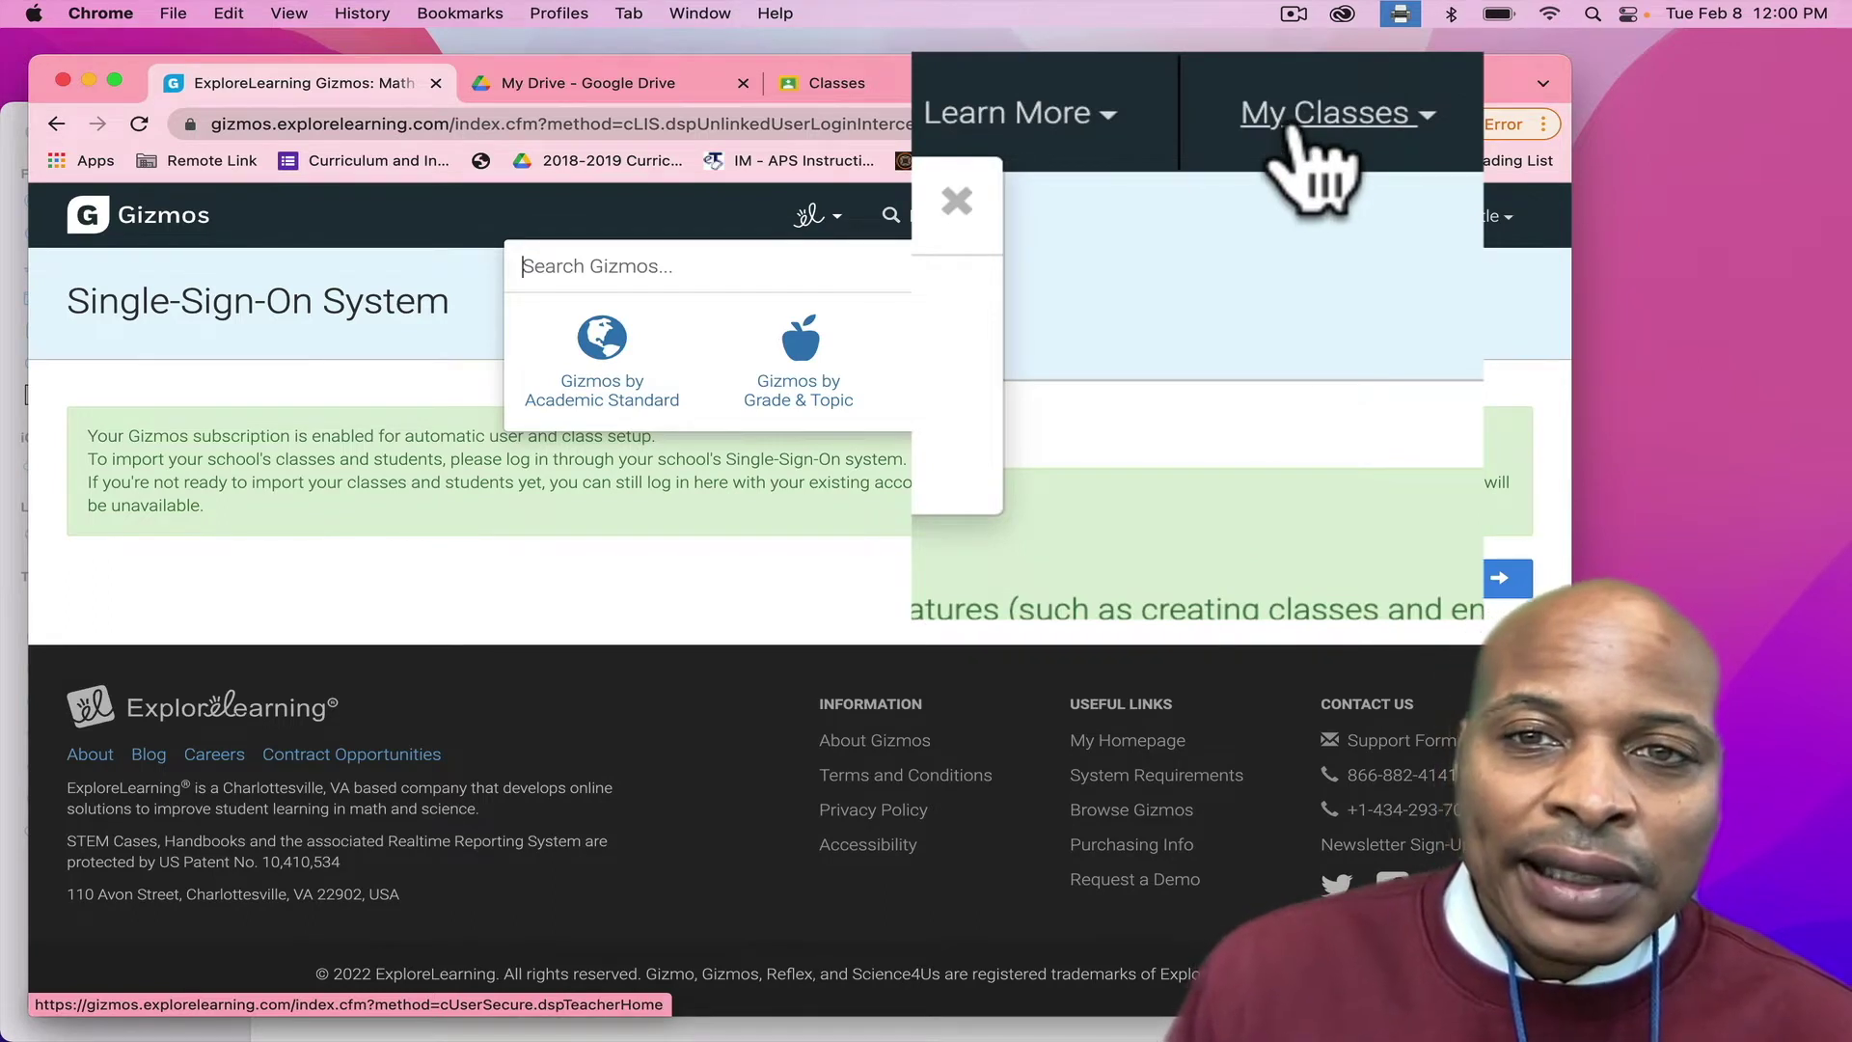
left_click(1400, 106)
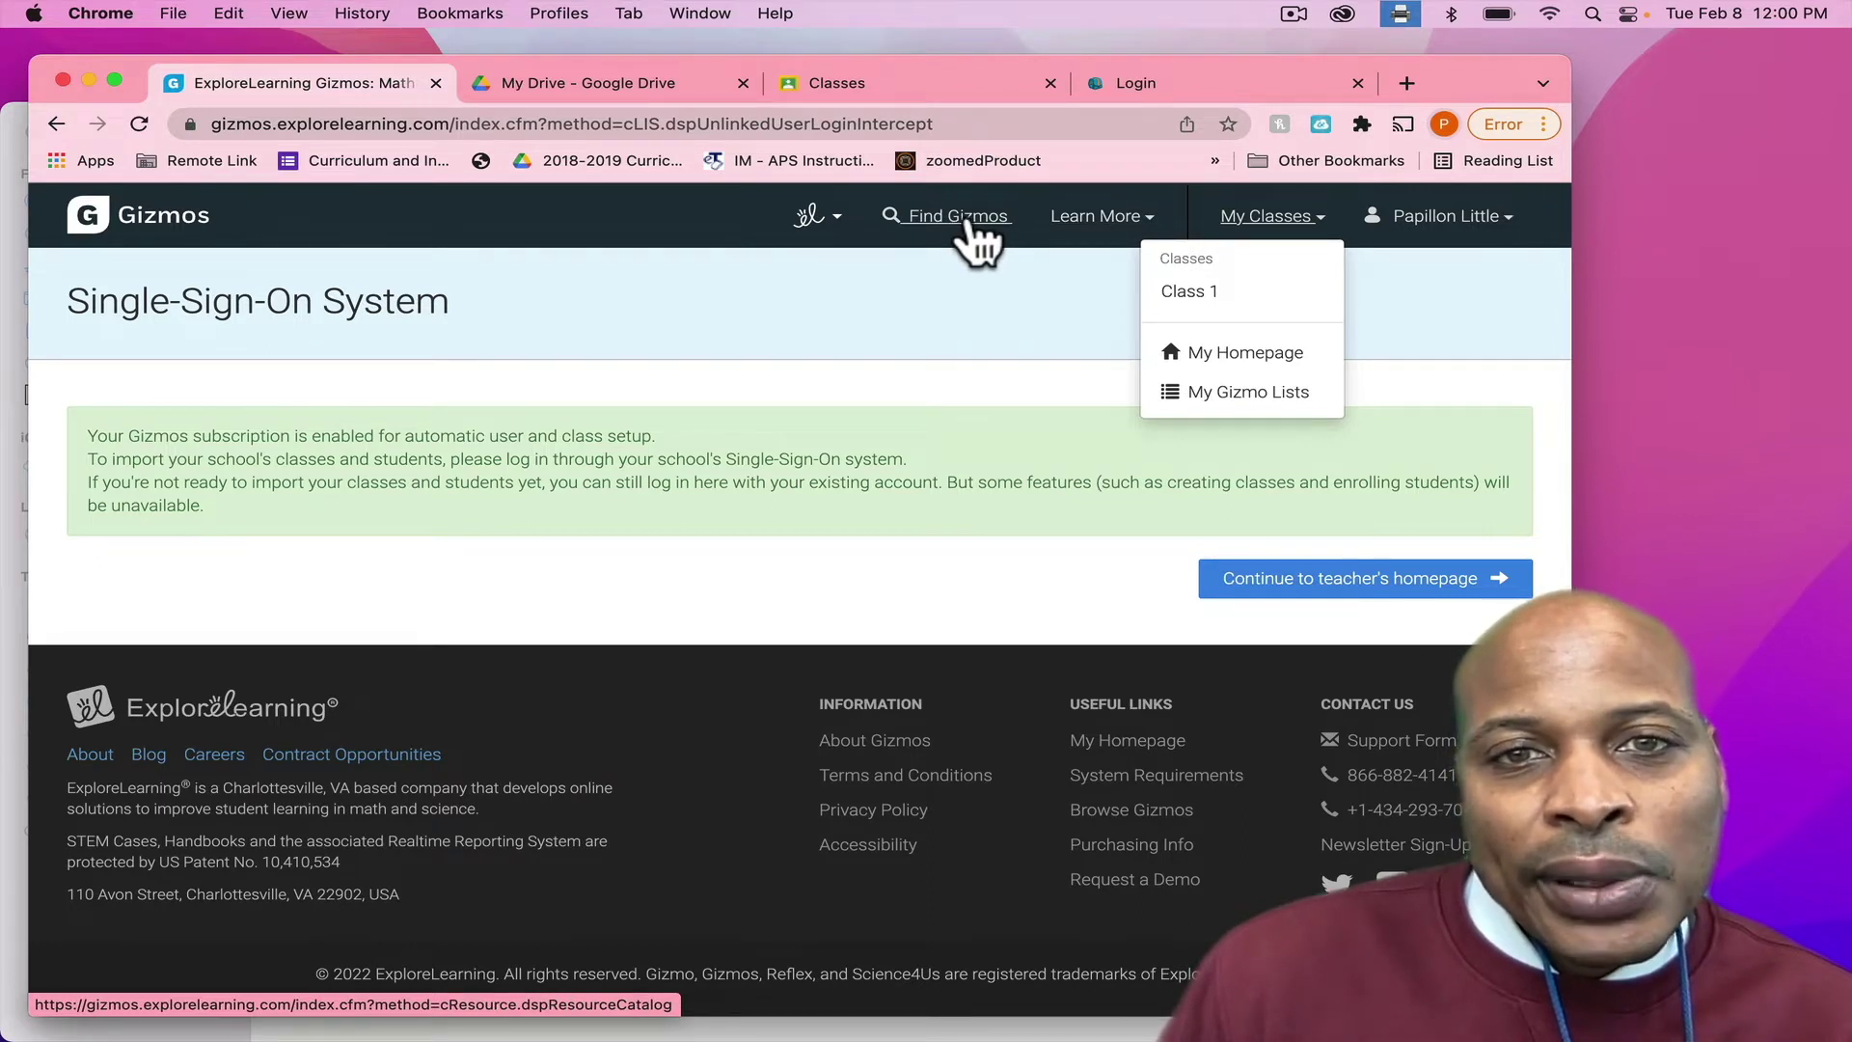
left_click(968, 220)
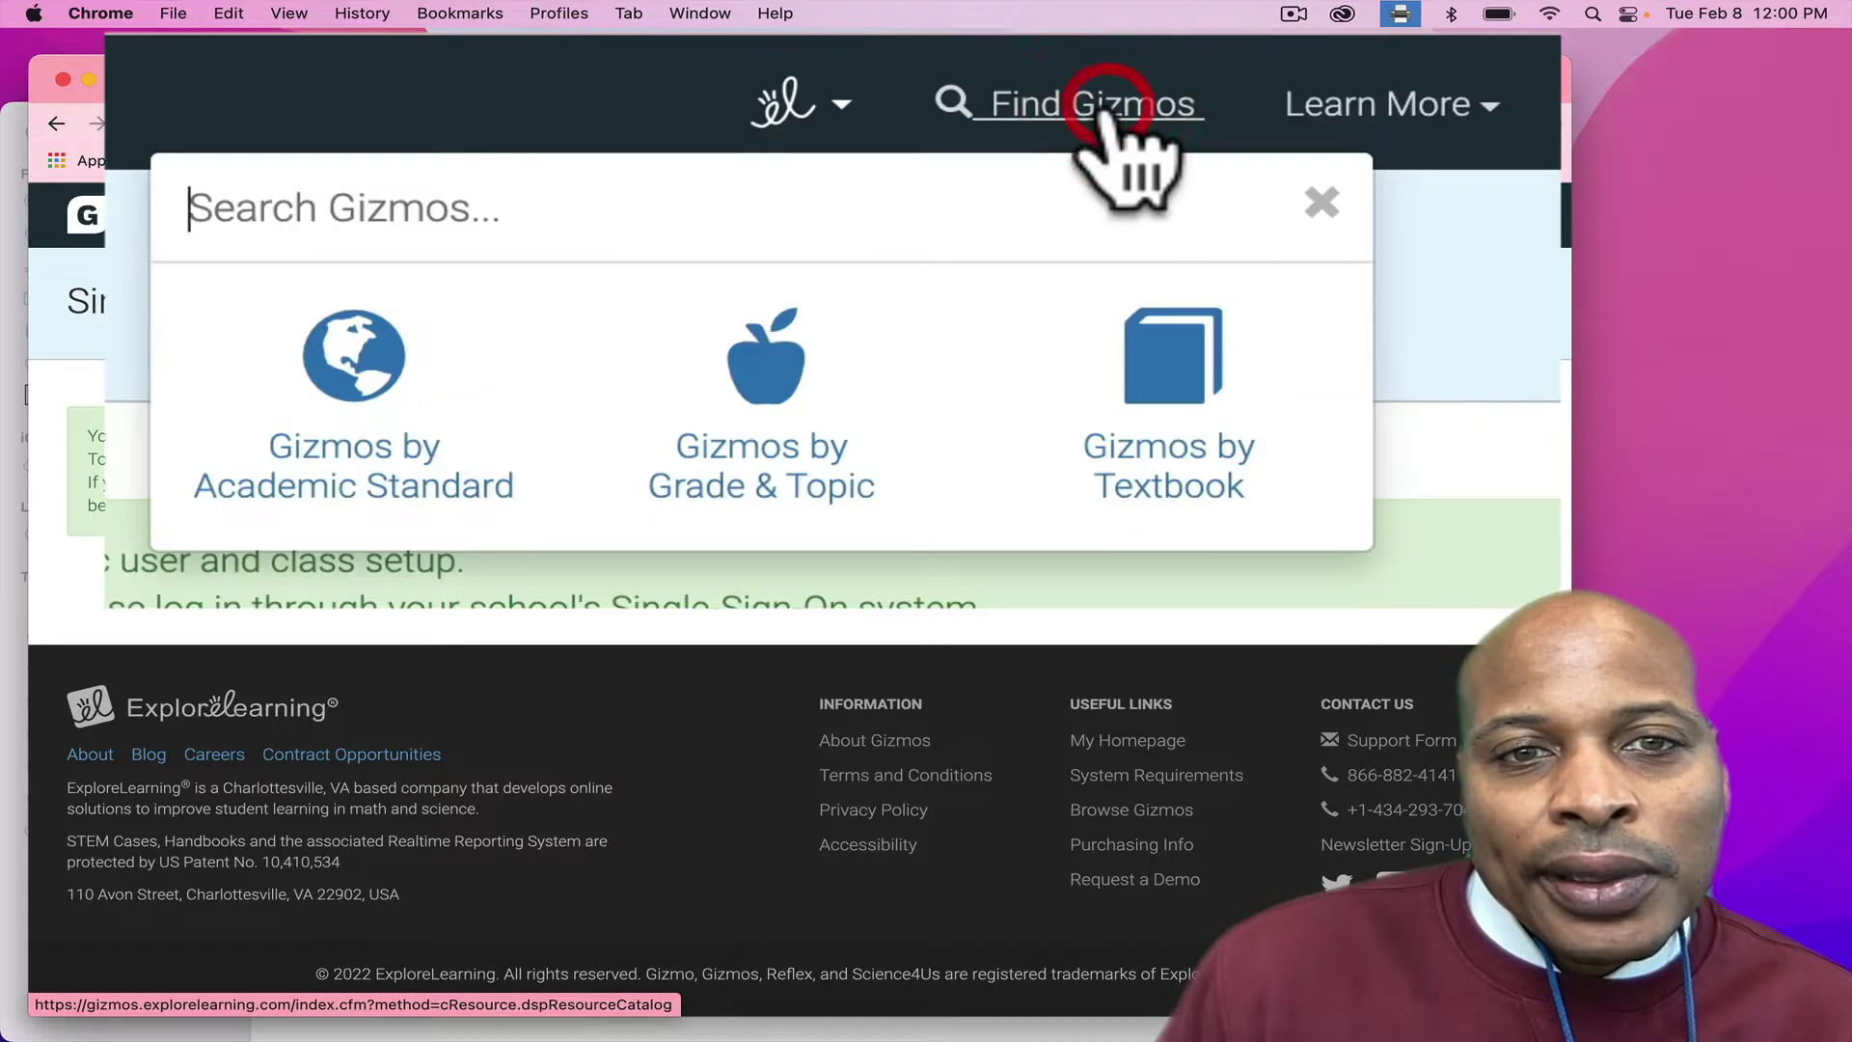
- Browse Gizmos by academic standard and choose the Georgia (GA) standards
left_click(395, 417)
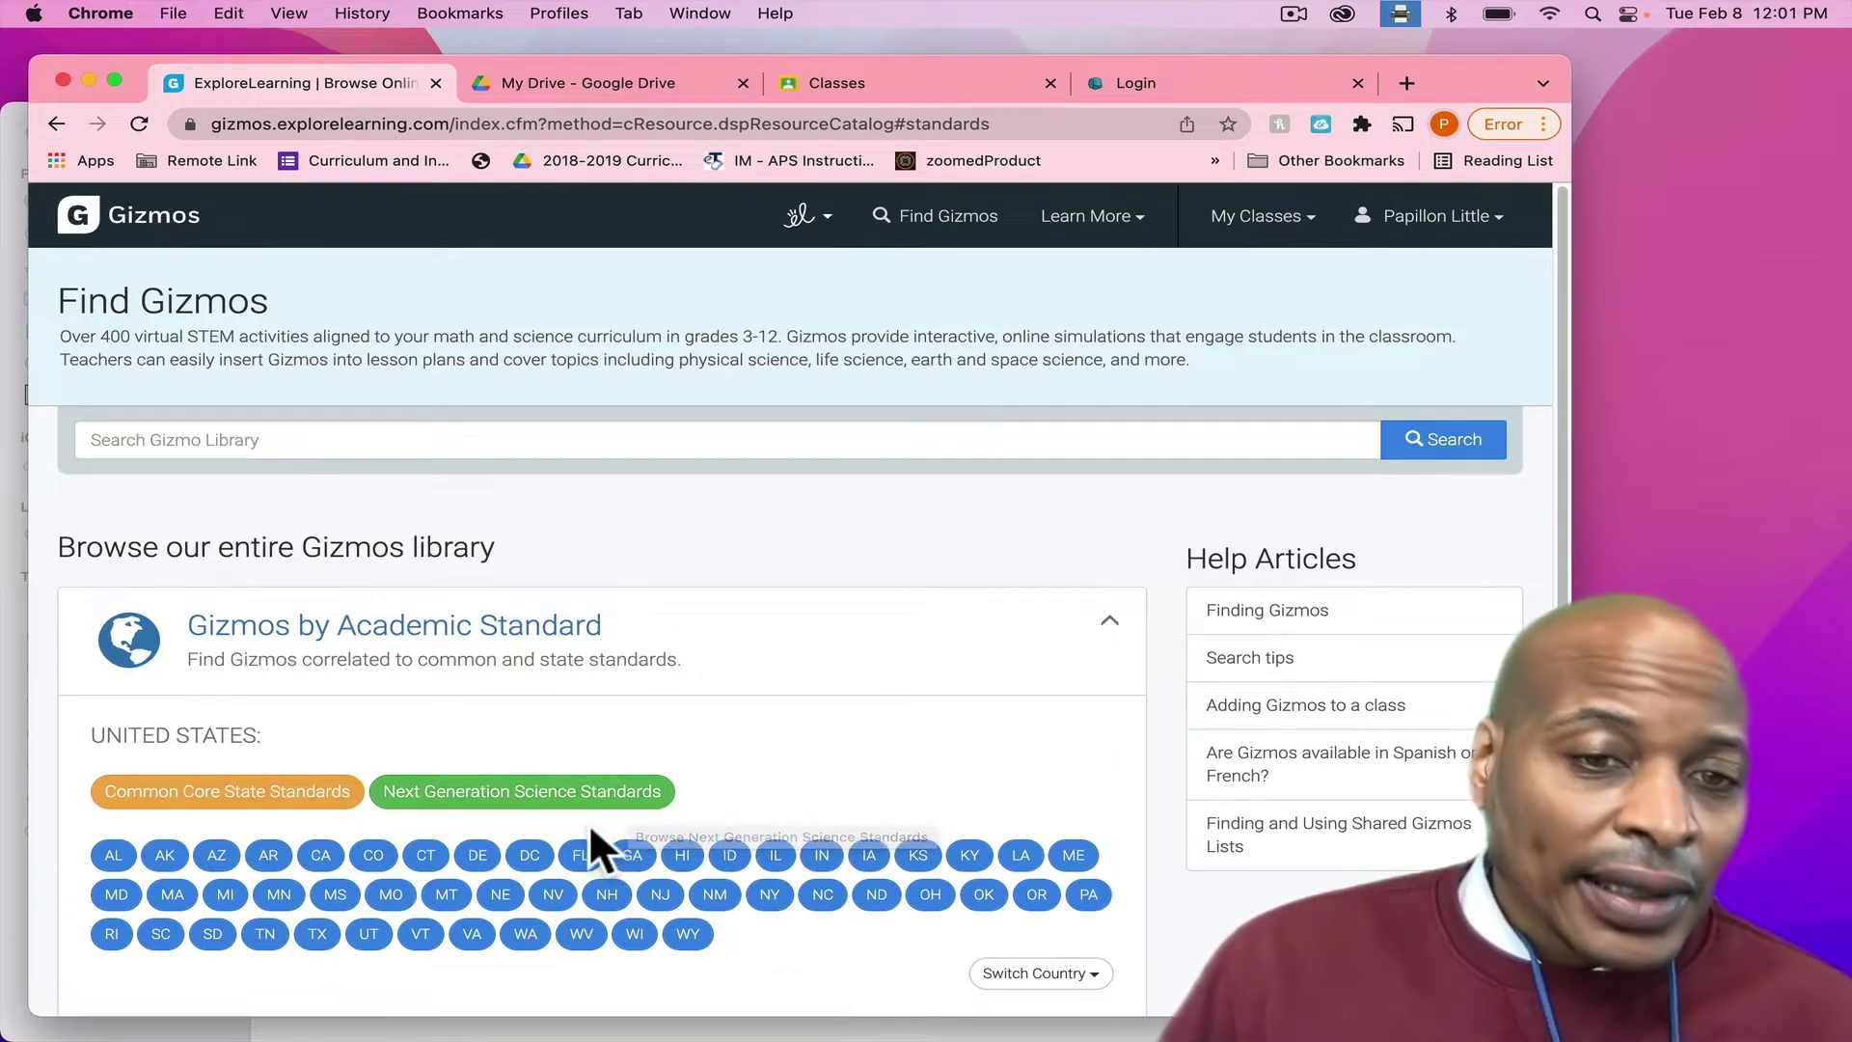
left_click(631, 856)
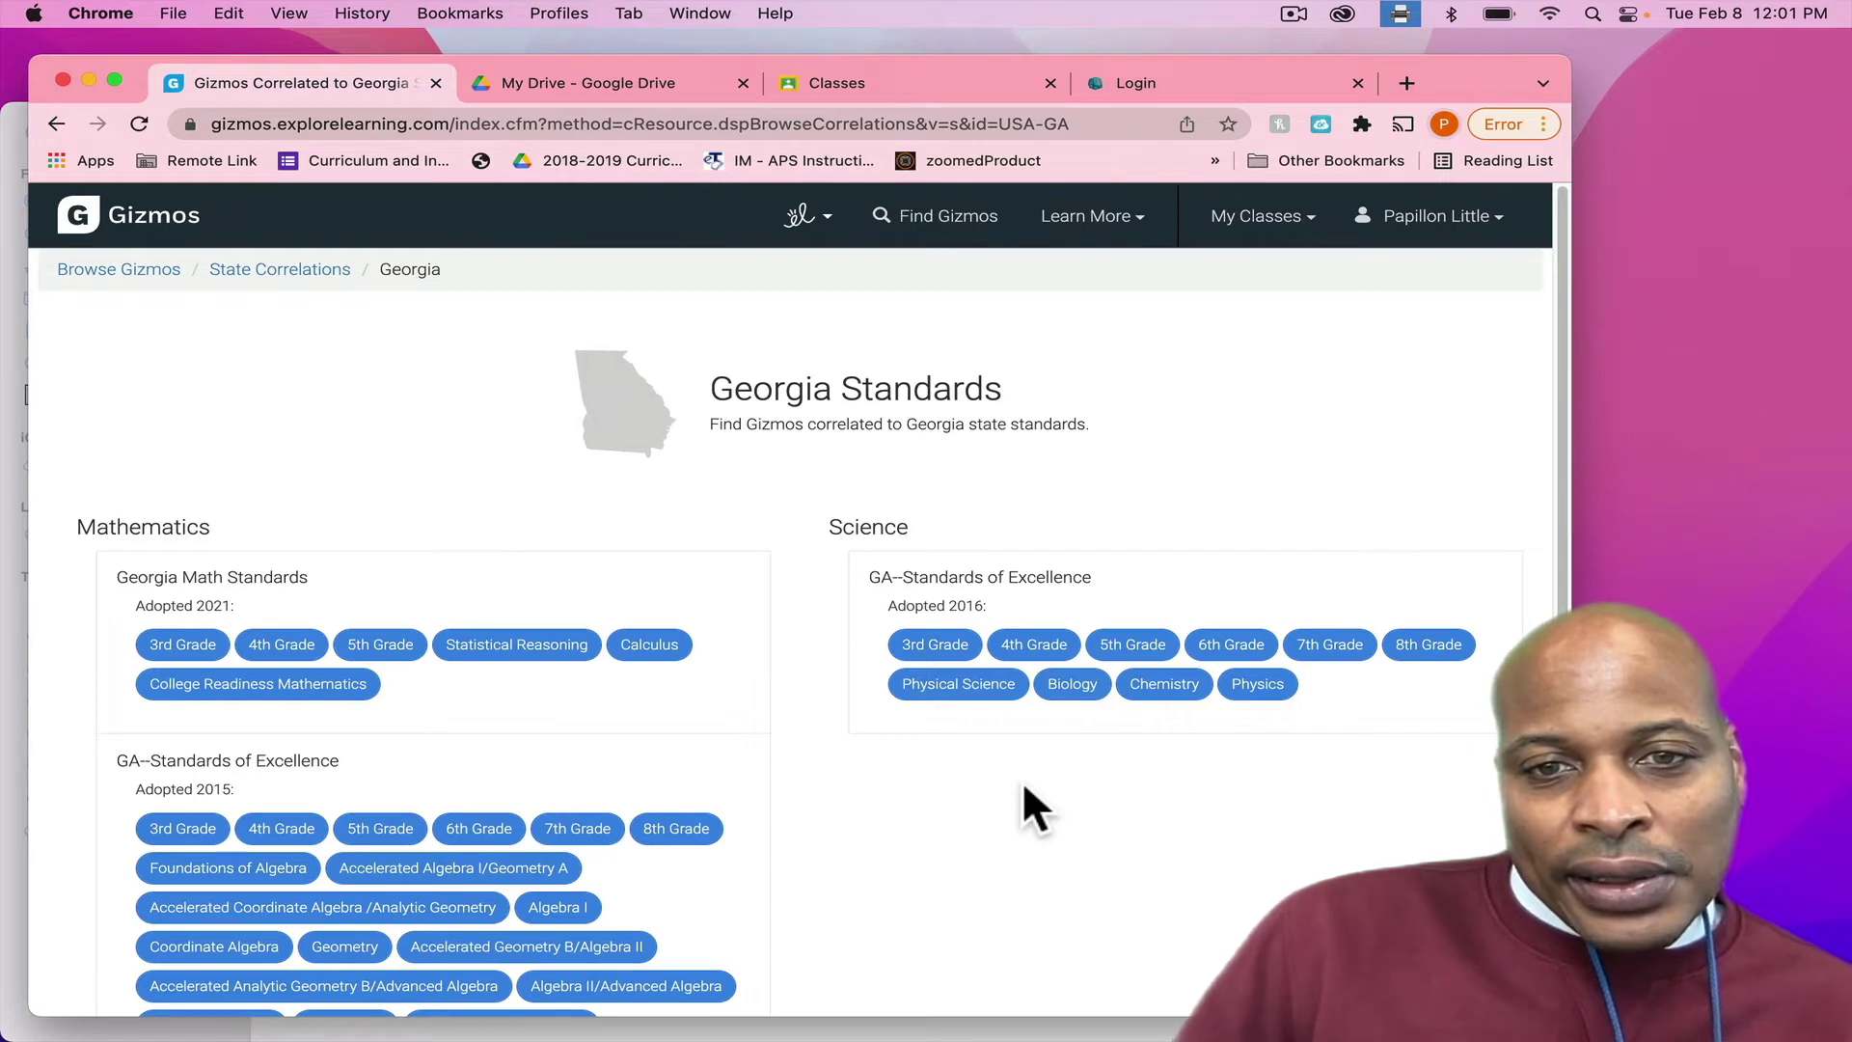
- Open the Georgia Science 3rd Grade correlations, scroll down, and enlarge the browser window
left_click(929, 661)
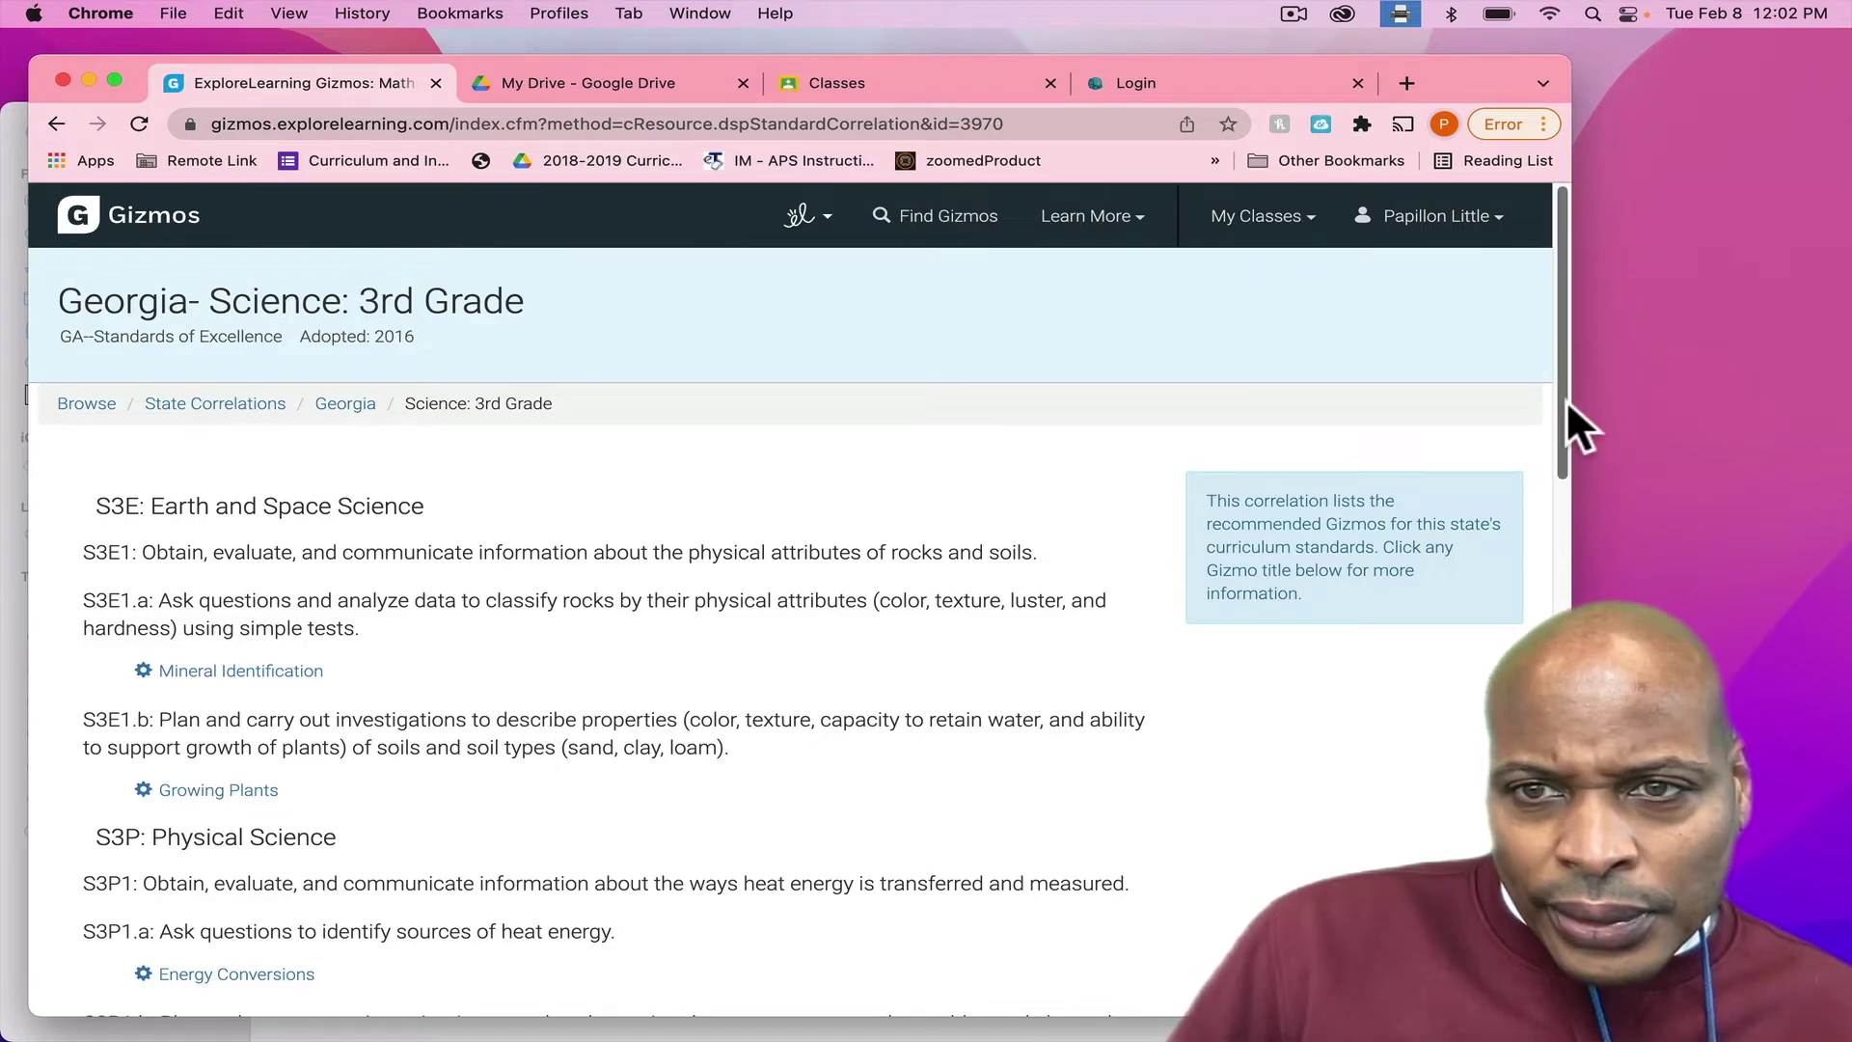
left_click_drag(1560, 401, 1570, 459)
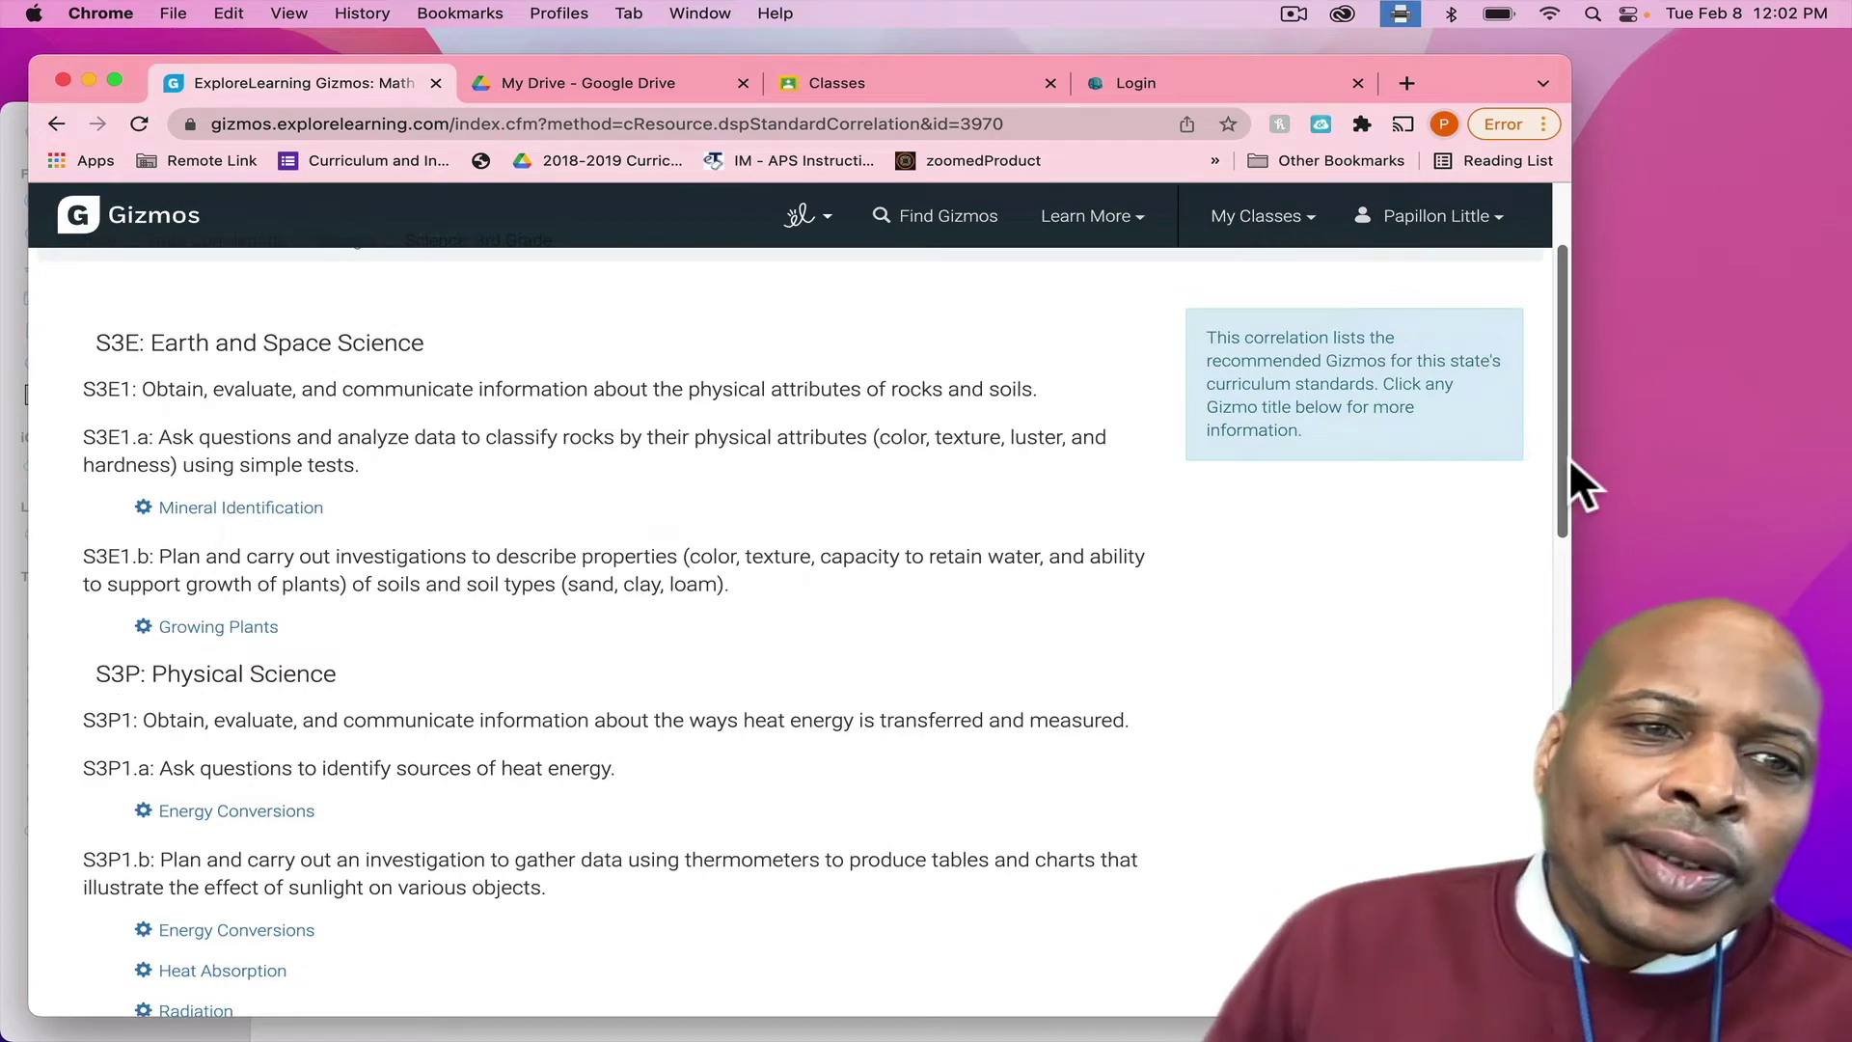
left_click(1569, 461)
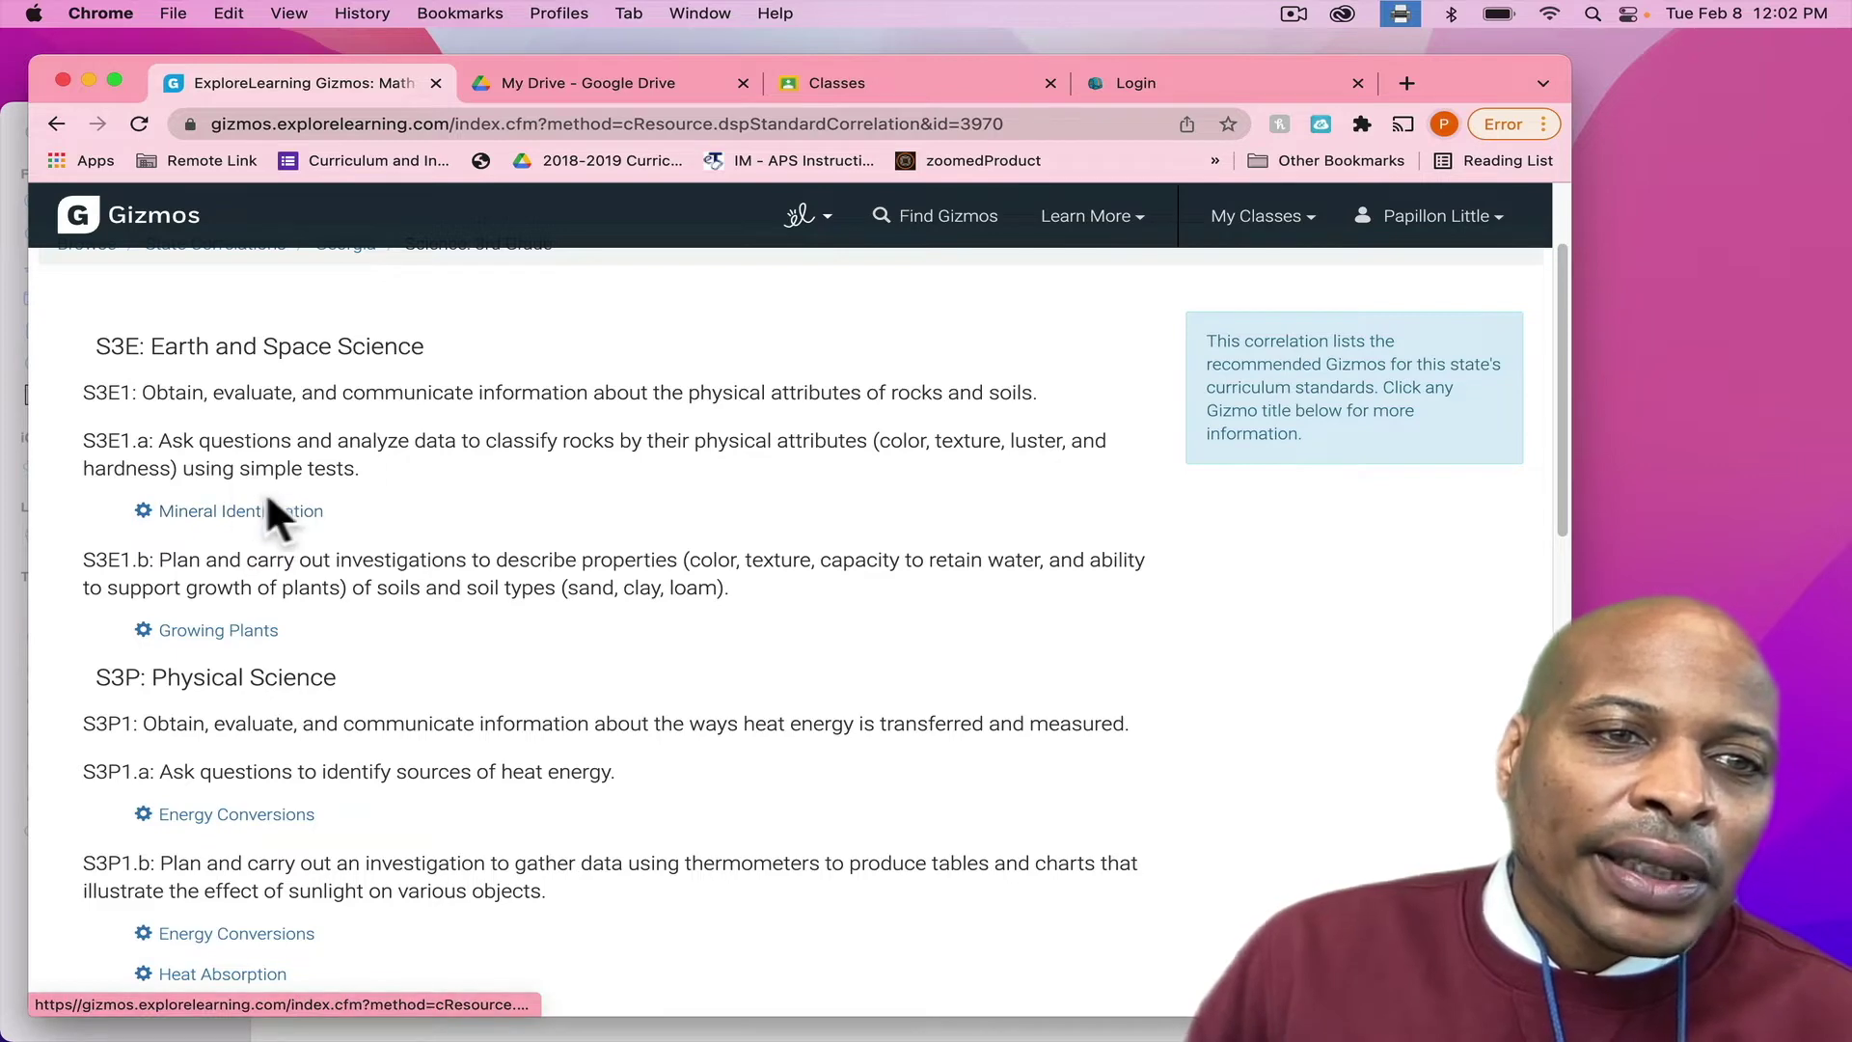
left_click_drag(1557, 425, 1556, 457)
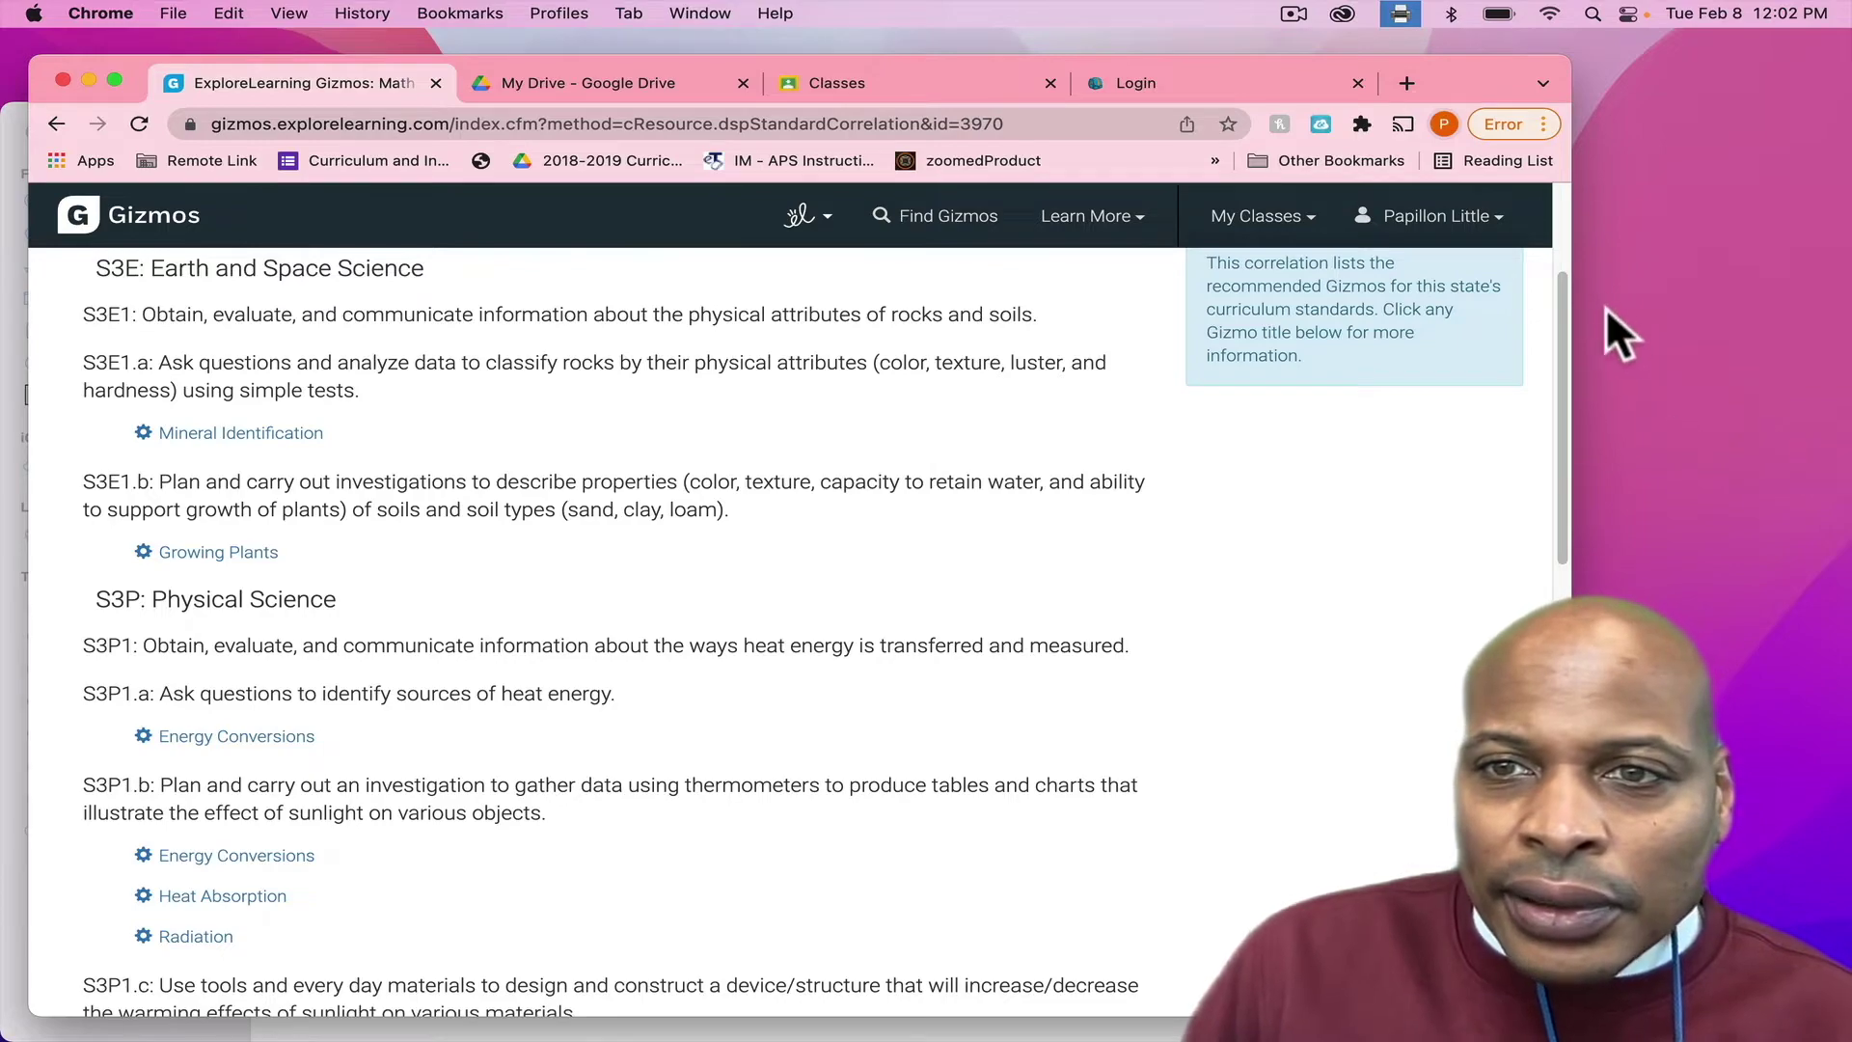
left_click_drag(1571, 257, 1814, 260)
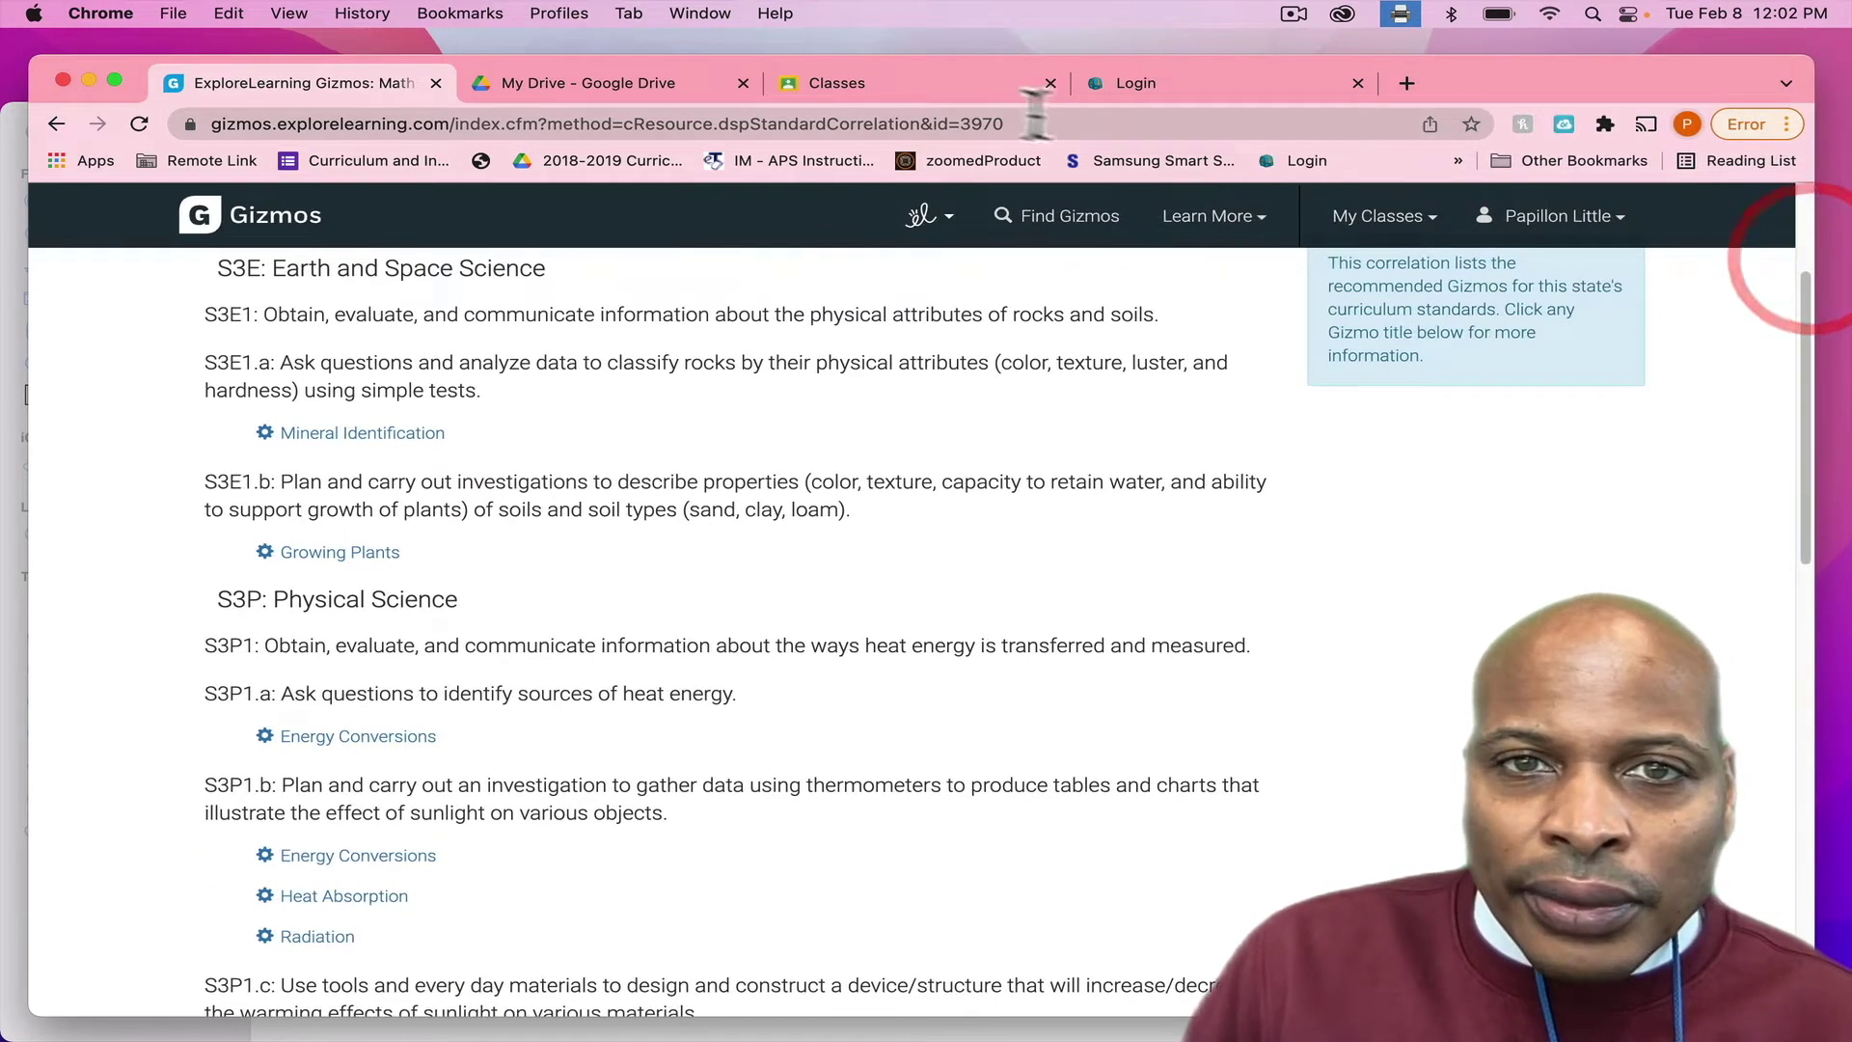
left_click_drag(979, 55, 980, 18)
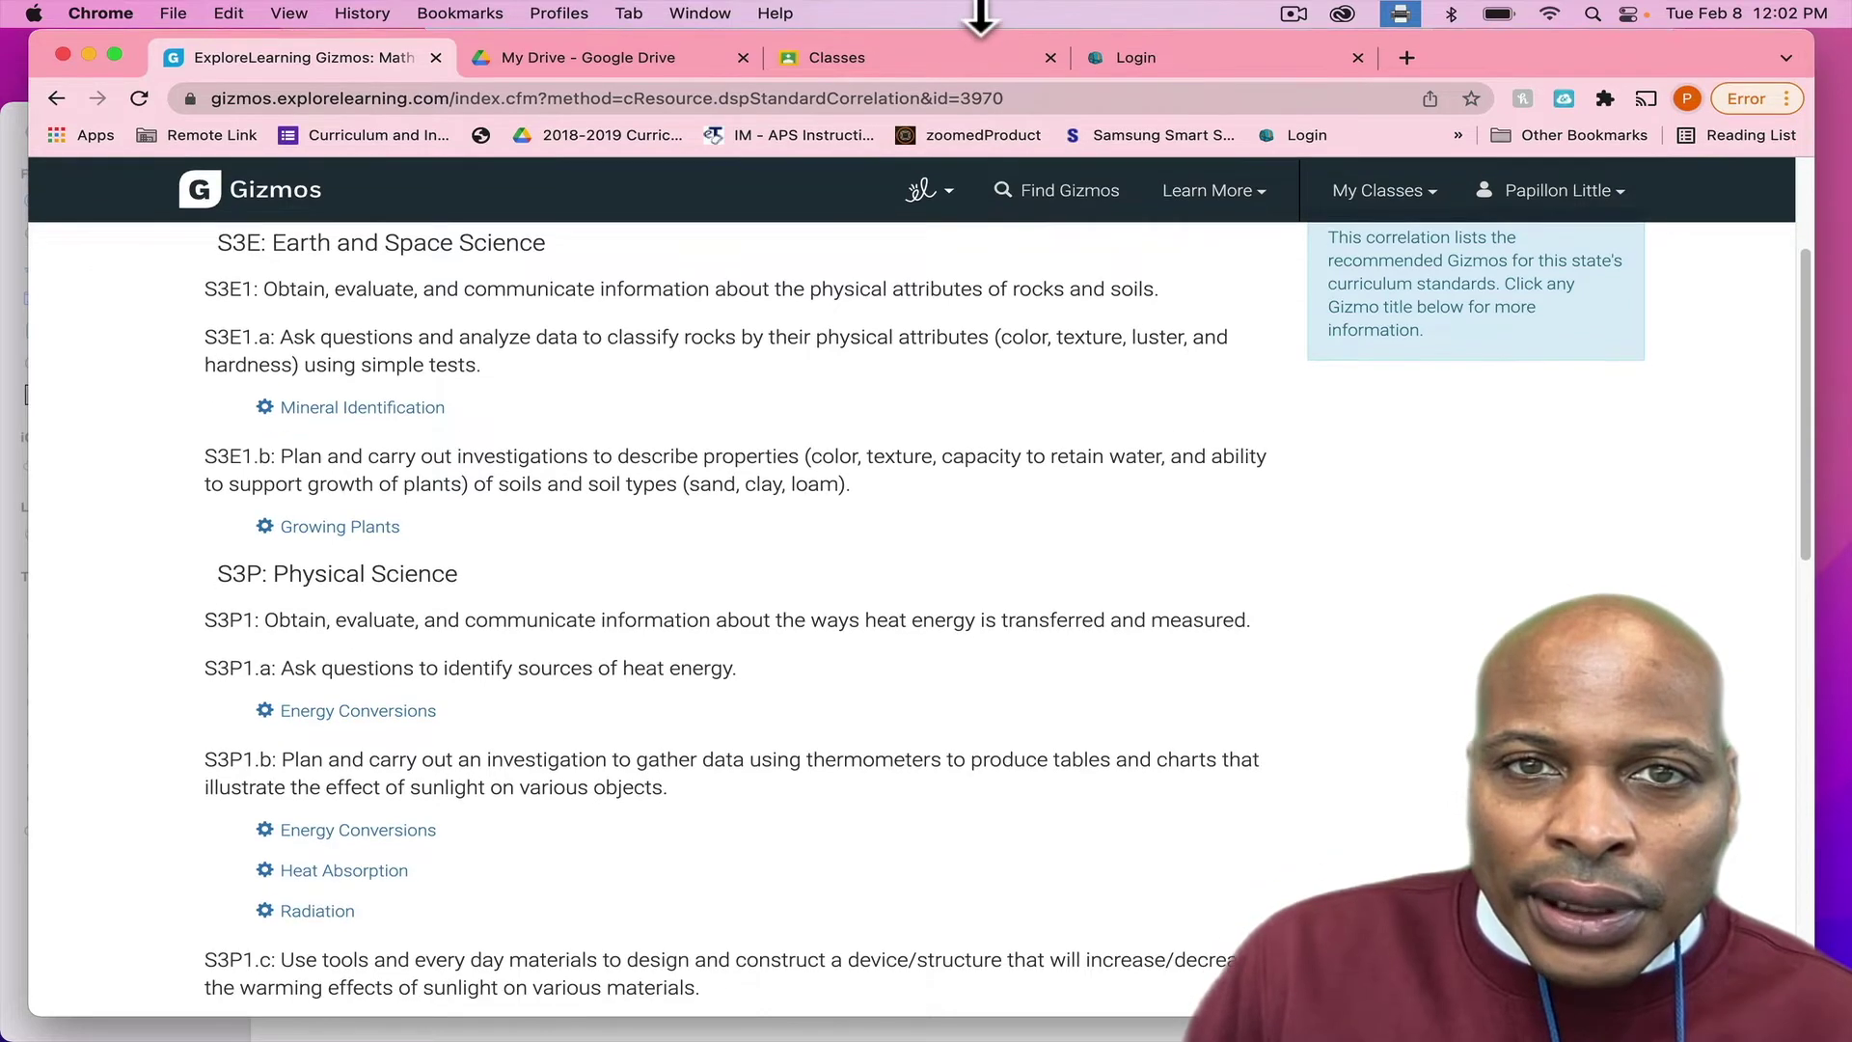
- Open the Growing Plants details popup and launch the Gizmo
left_click(373, 532)
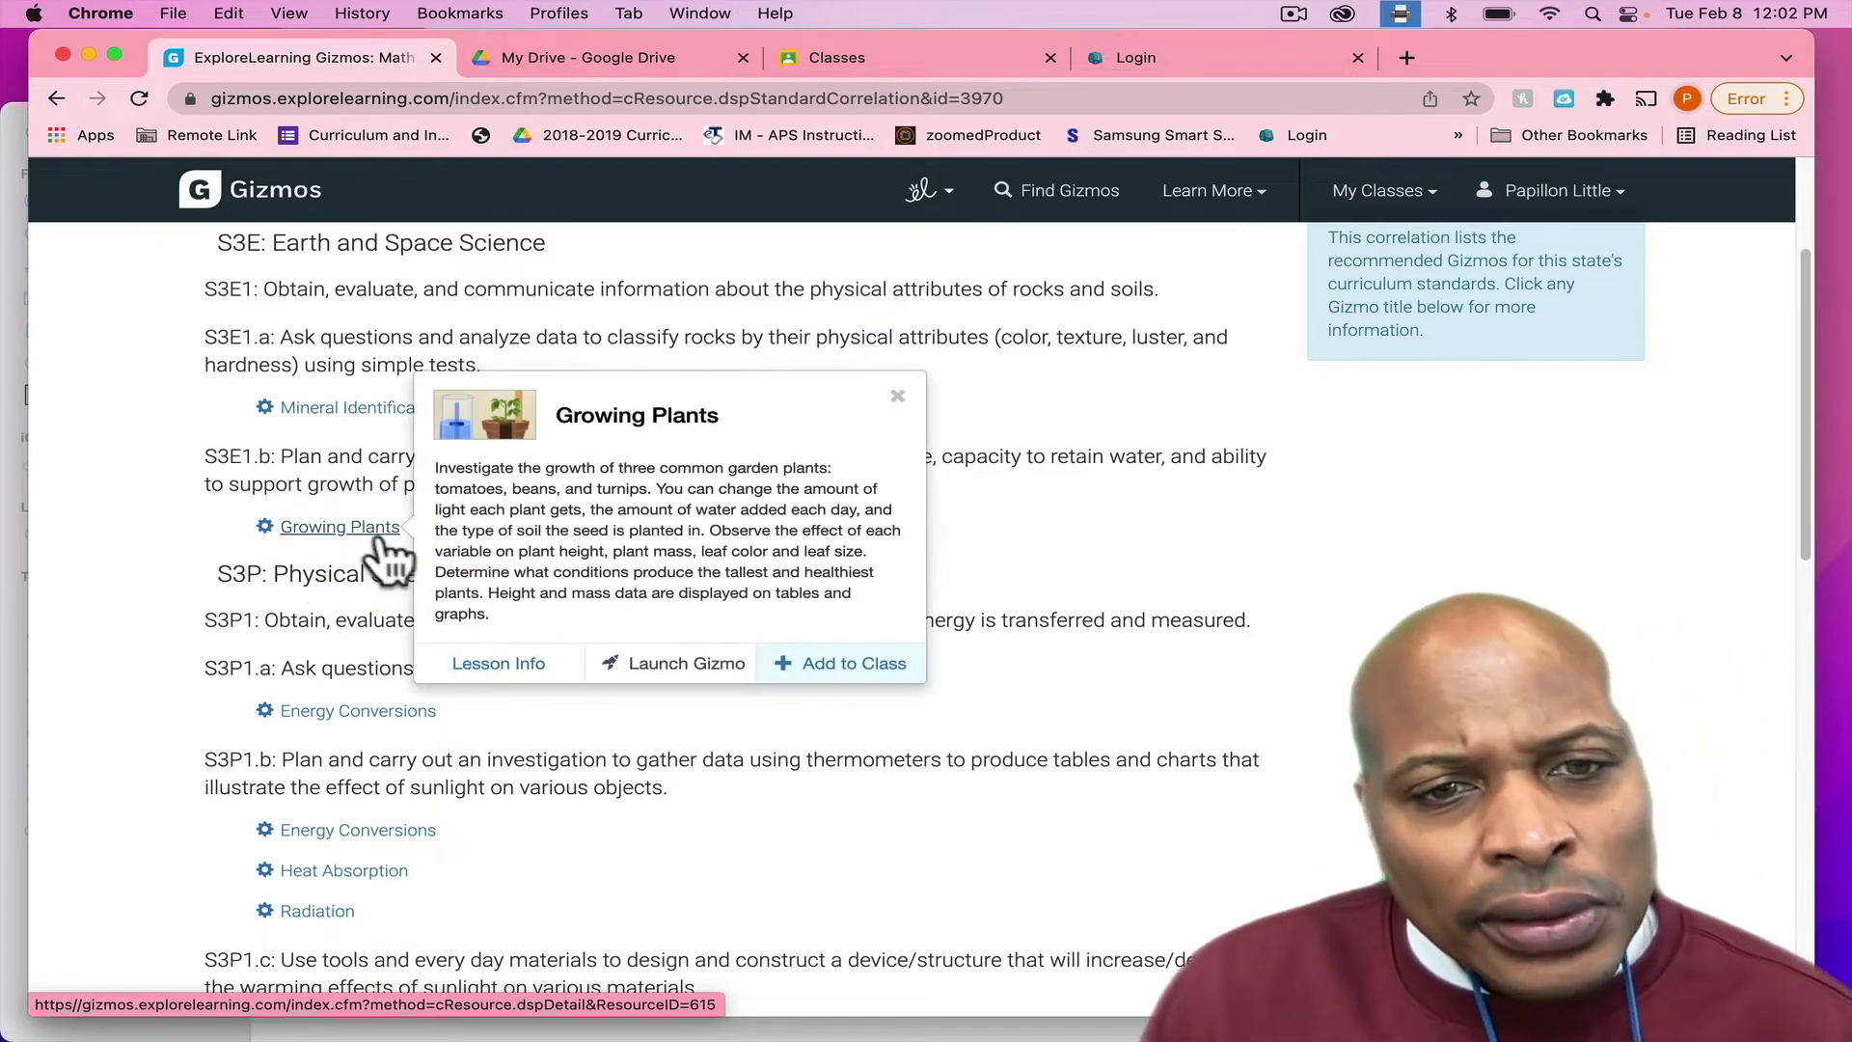
left_click(673, 665)
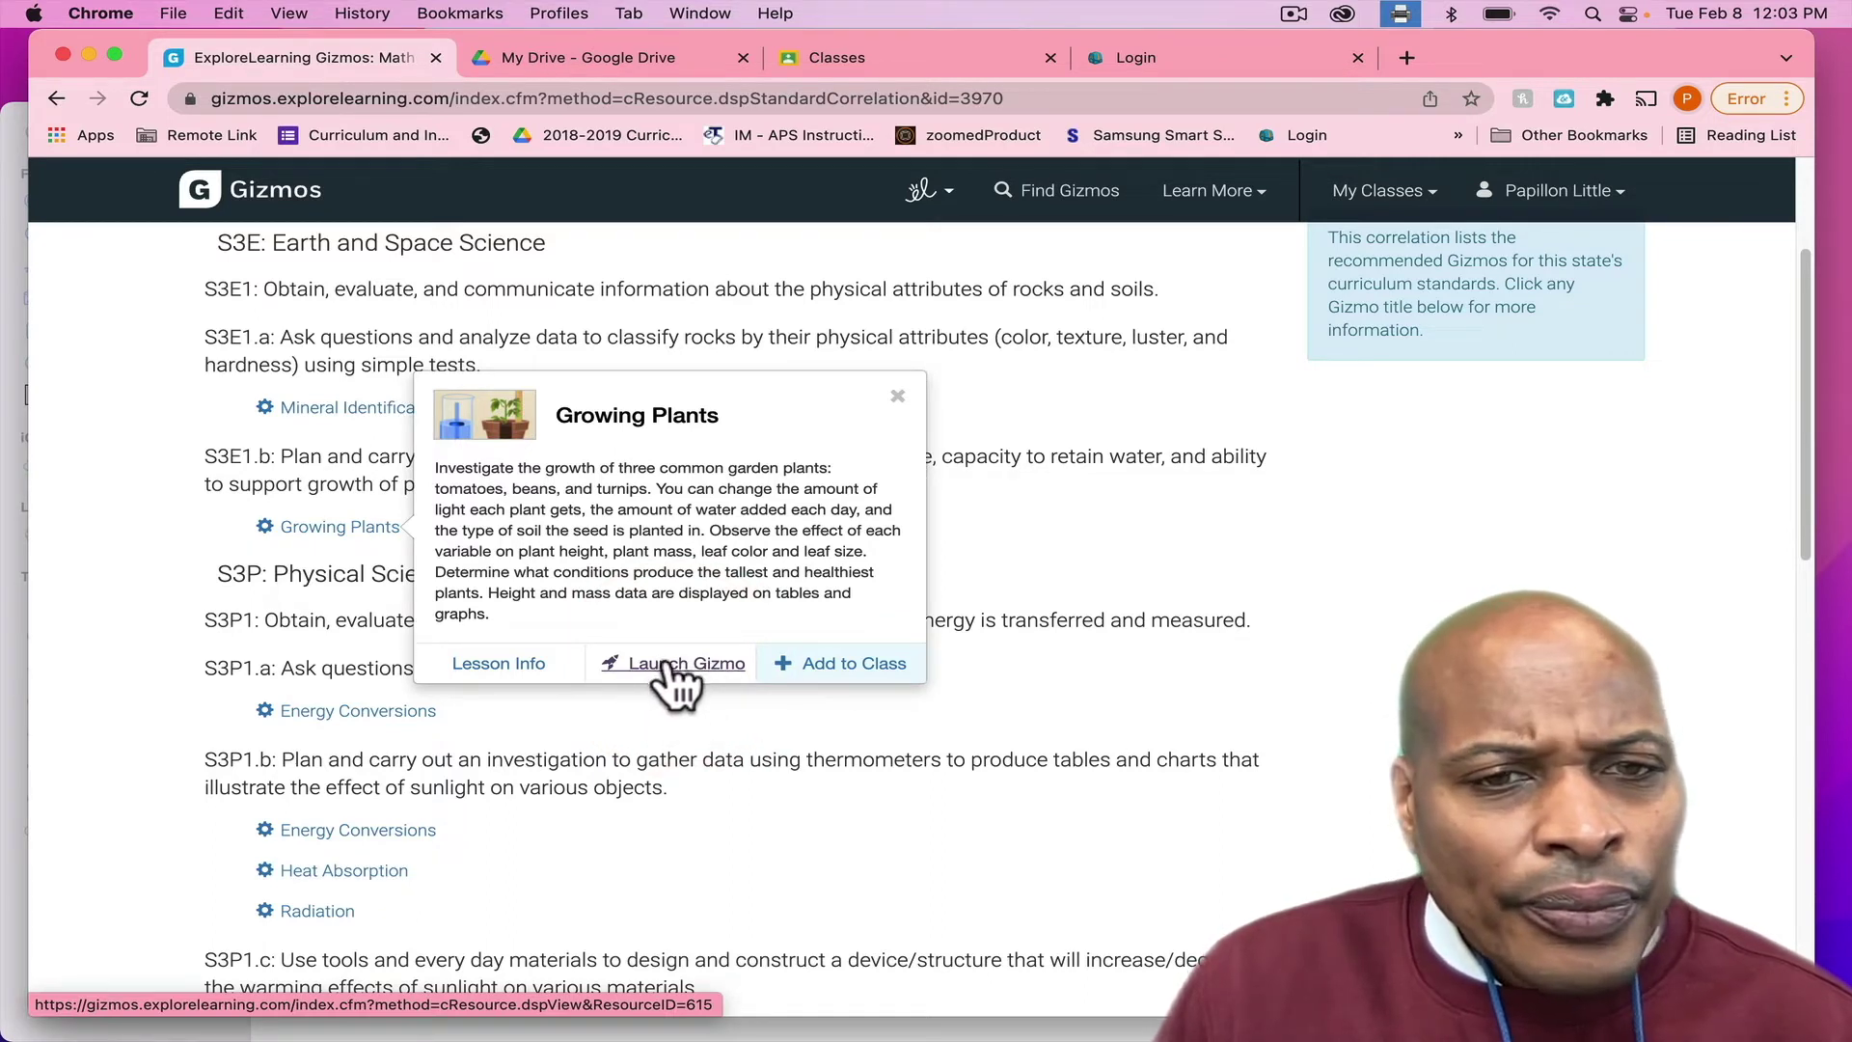
left_click(668, 664)
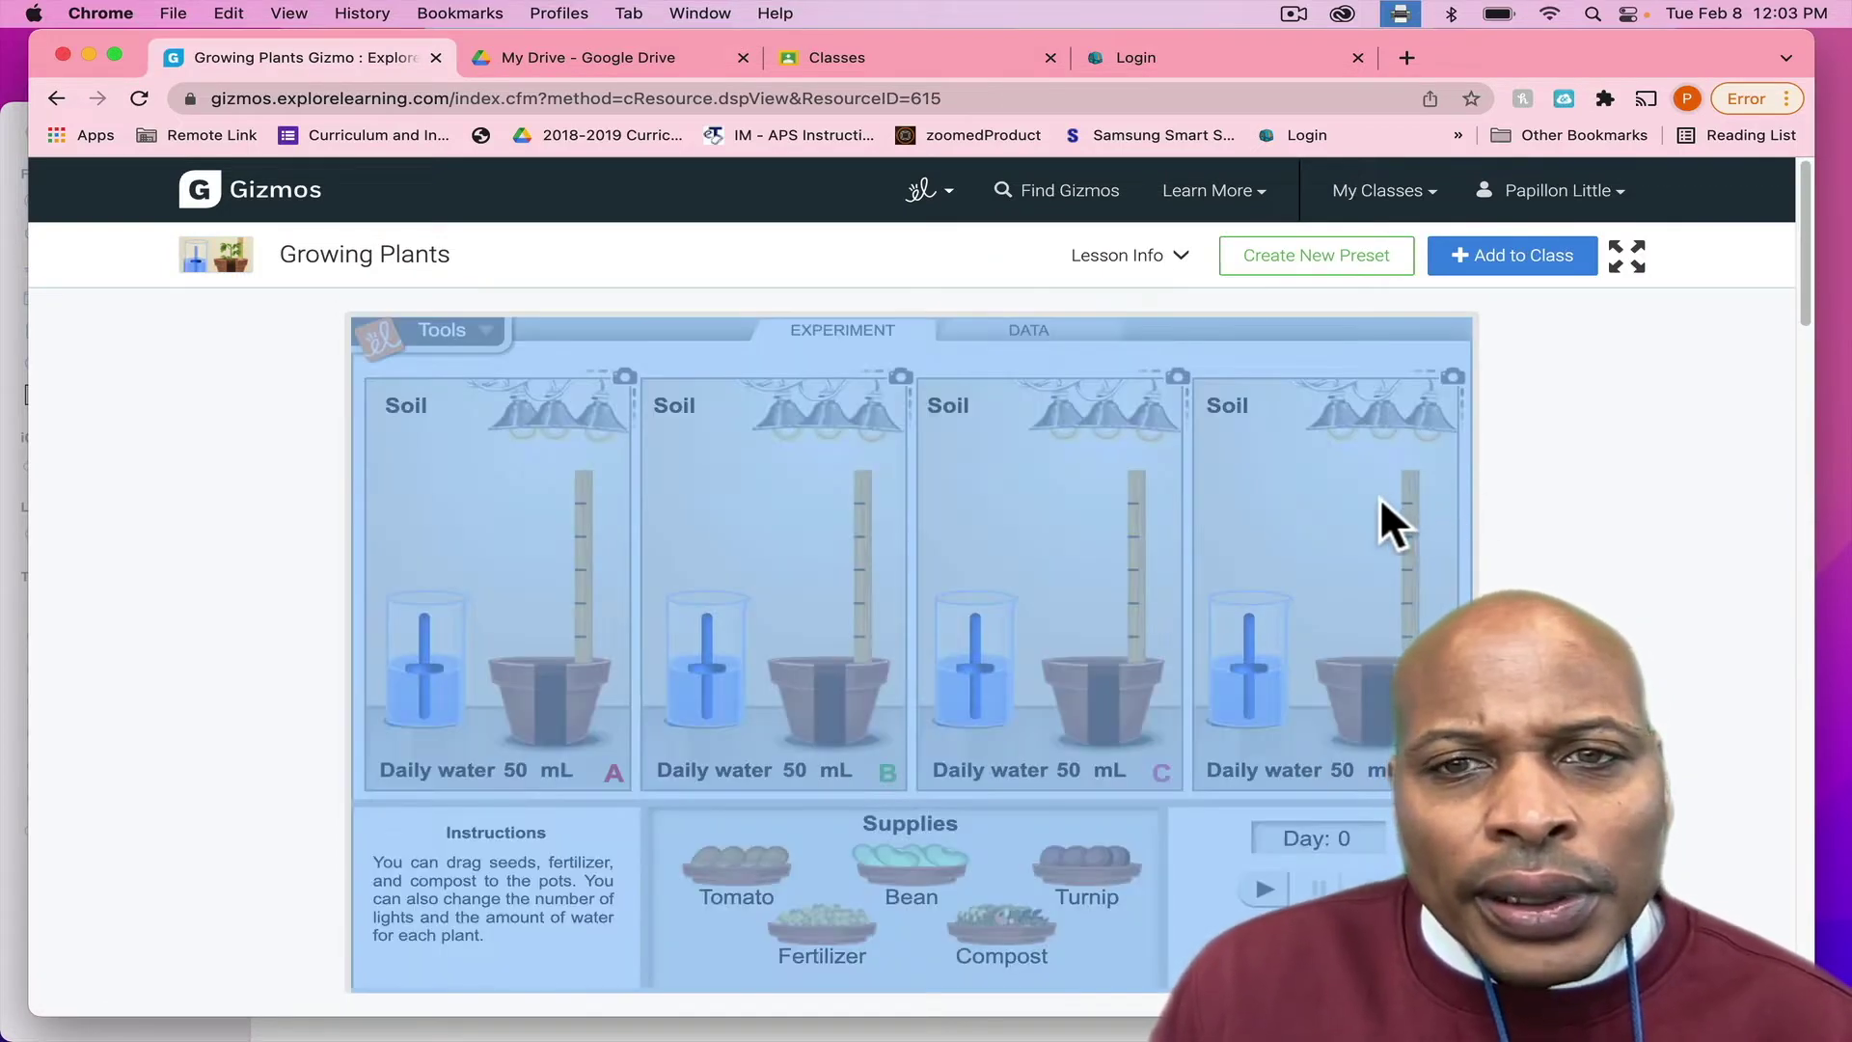
- Plant tomato in pot A, bean in B, turnip in C, and tomato in D
left_click(1507, 500)
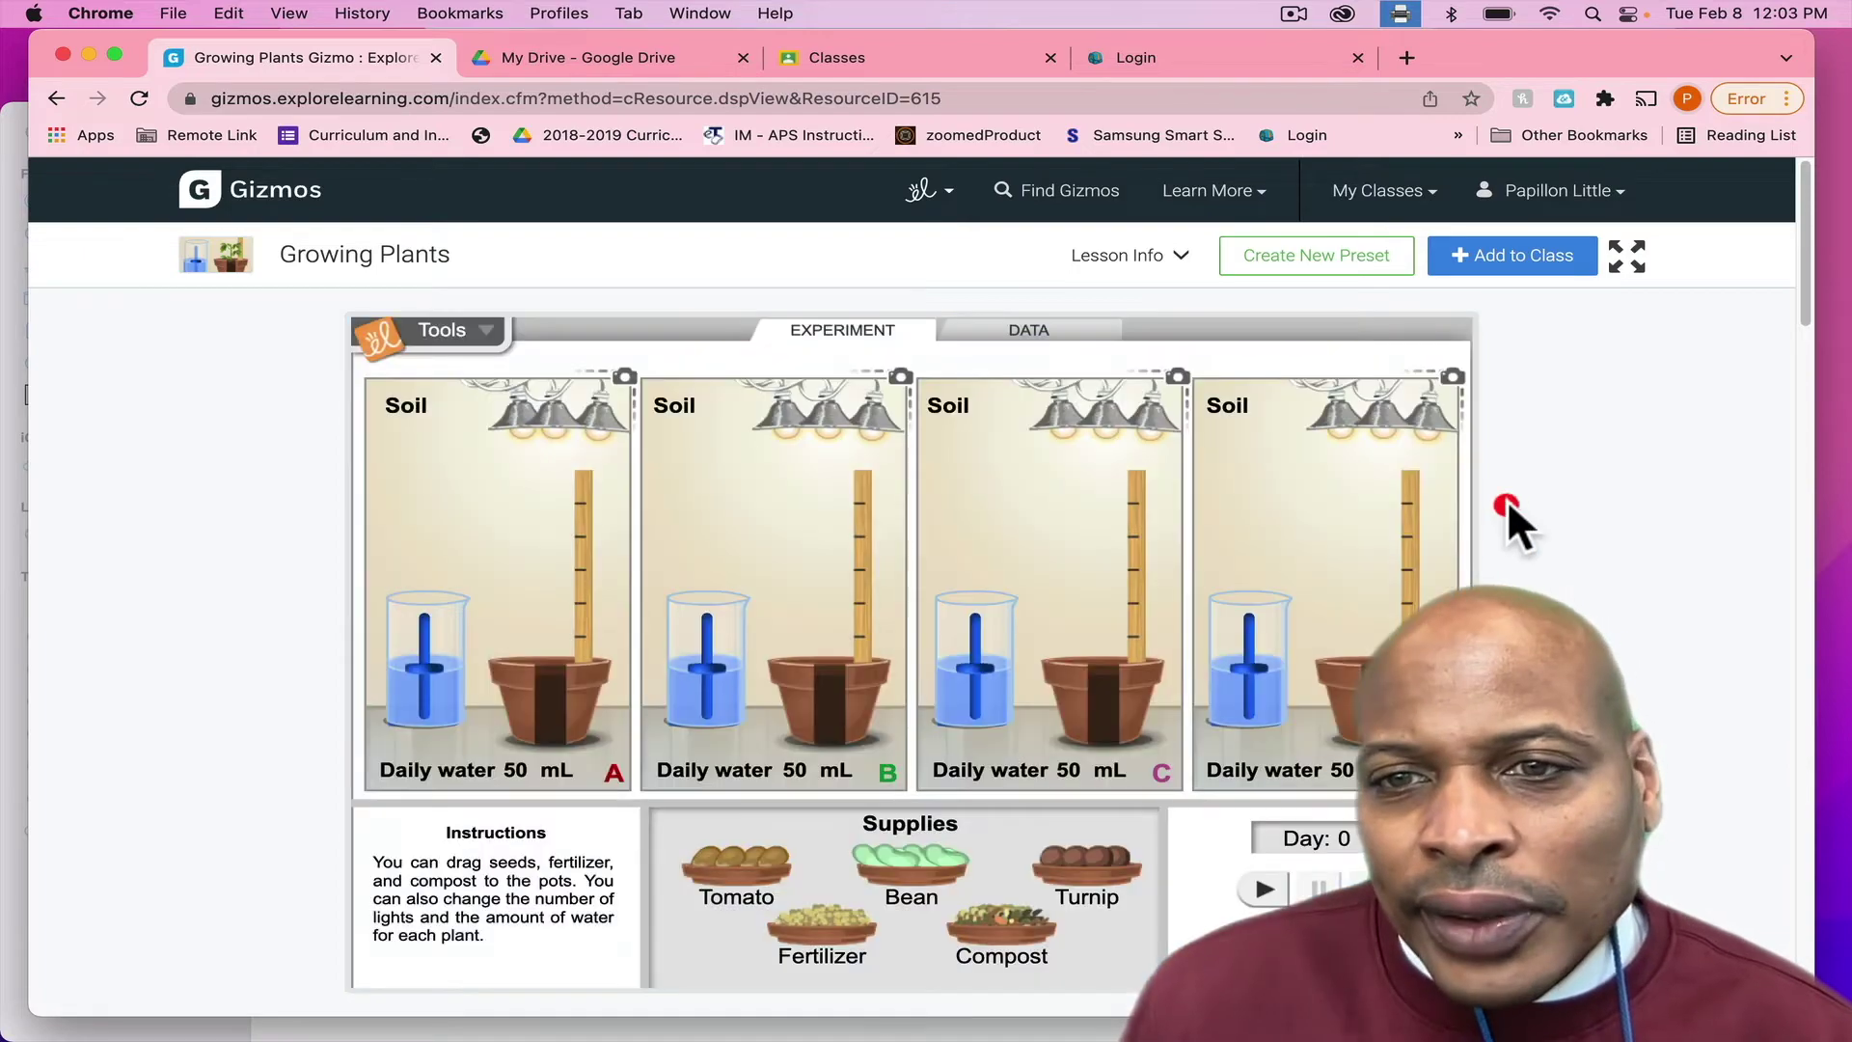
left_click_drag(1797, 259, 1791, 290)
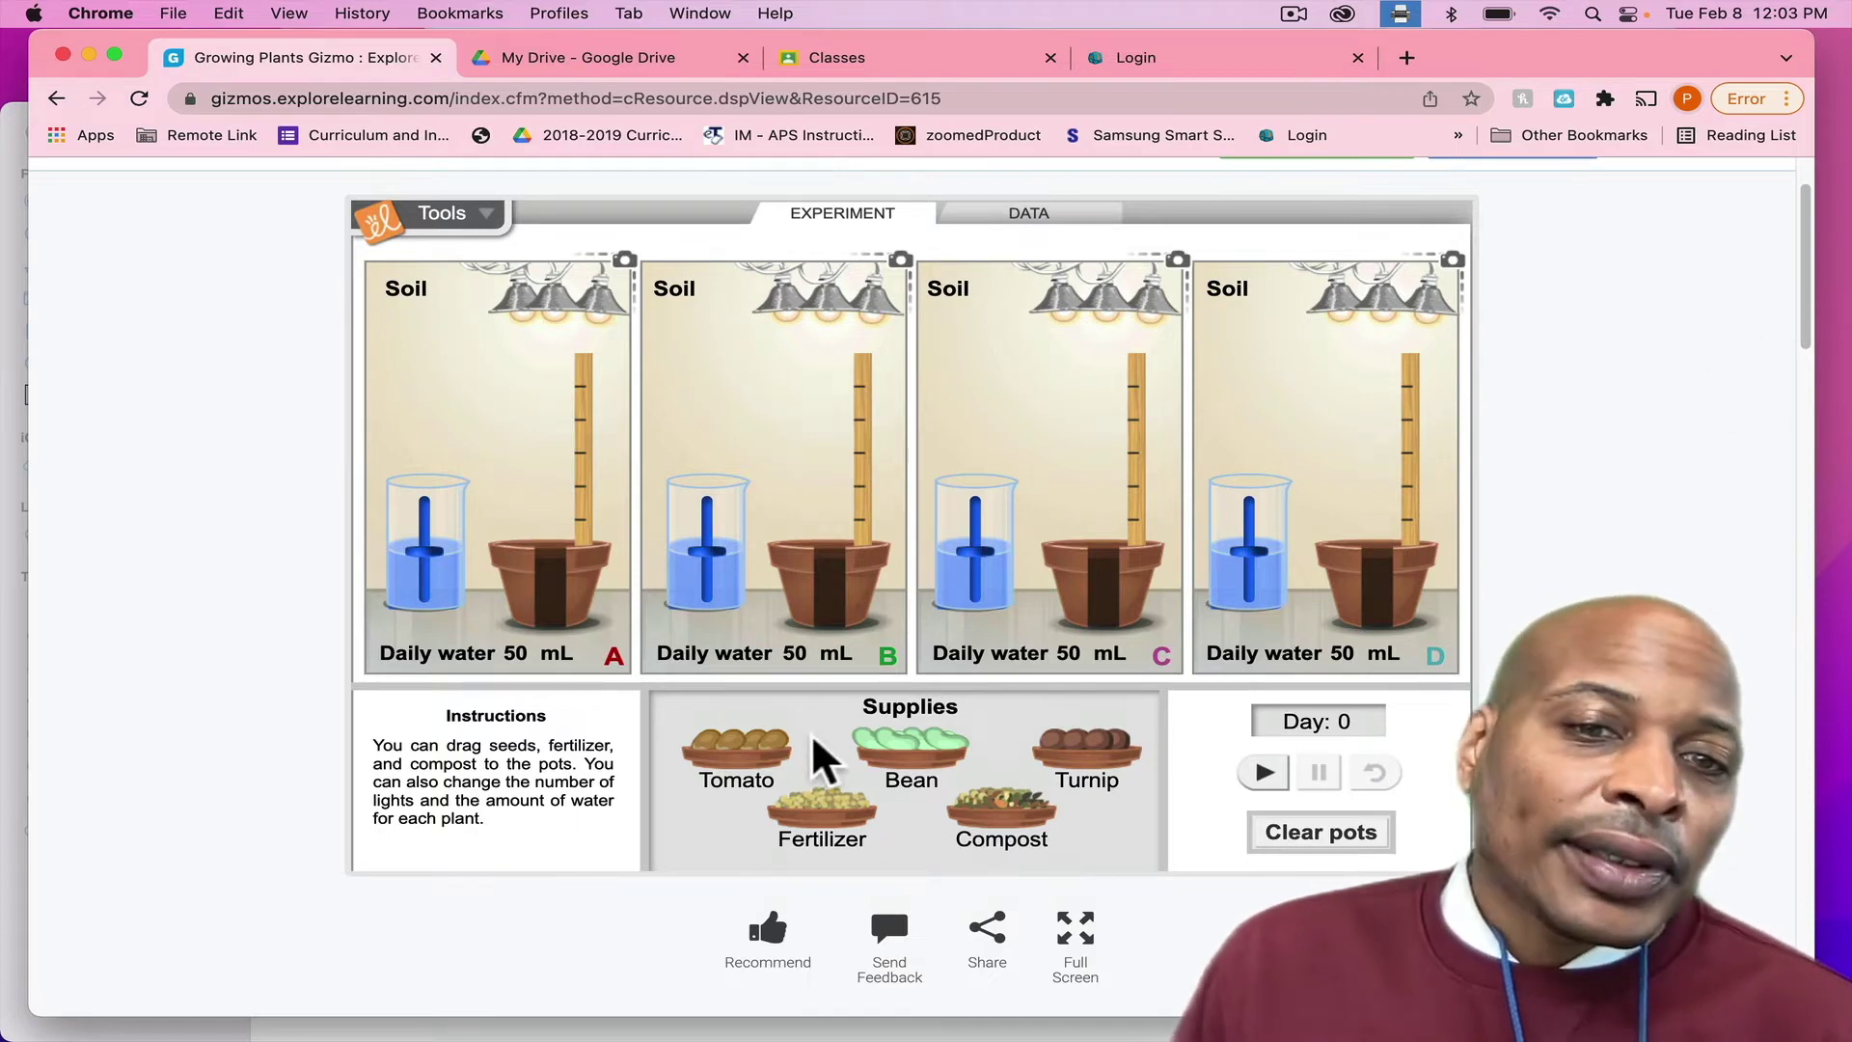
left_click_drag(740, 743, 552, 555)
left_click_drag(882, 738, 826, 540)
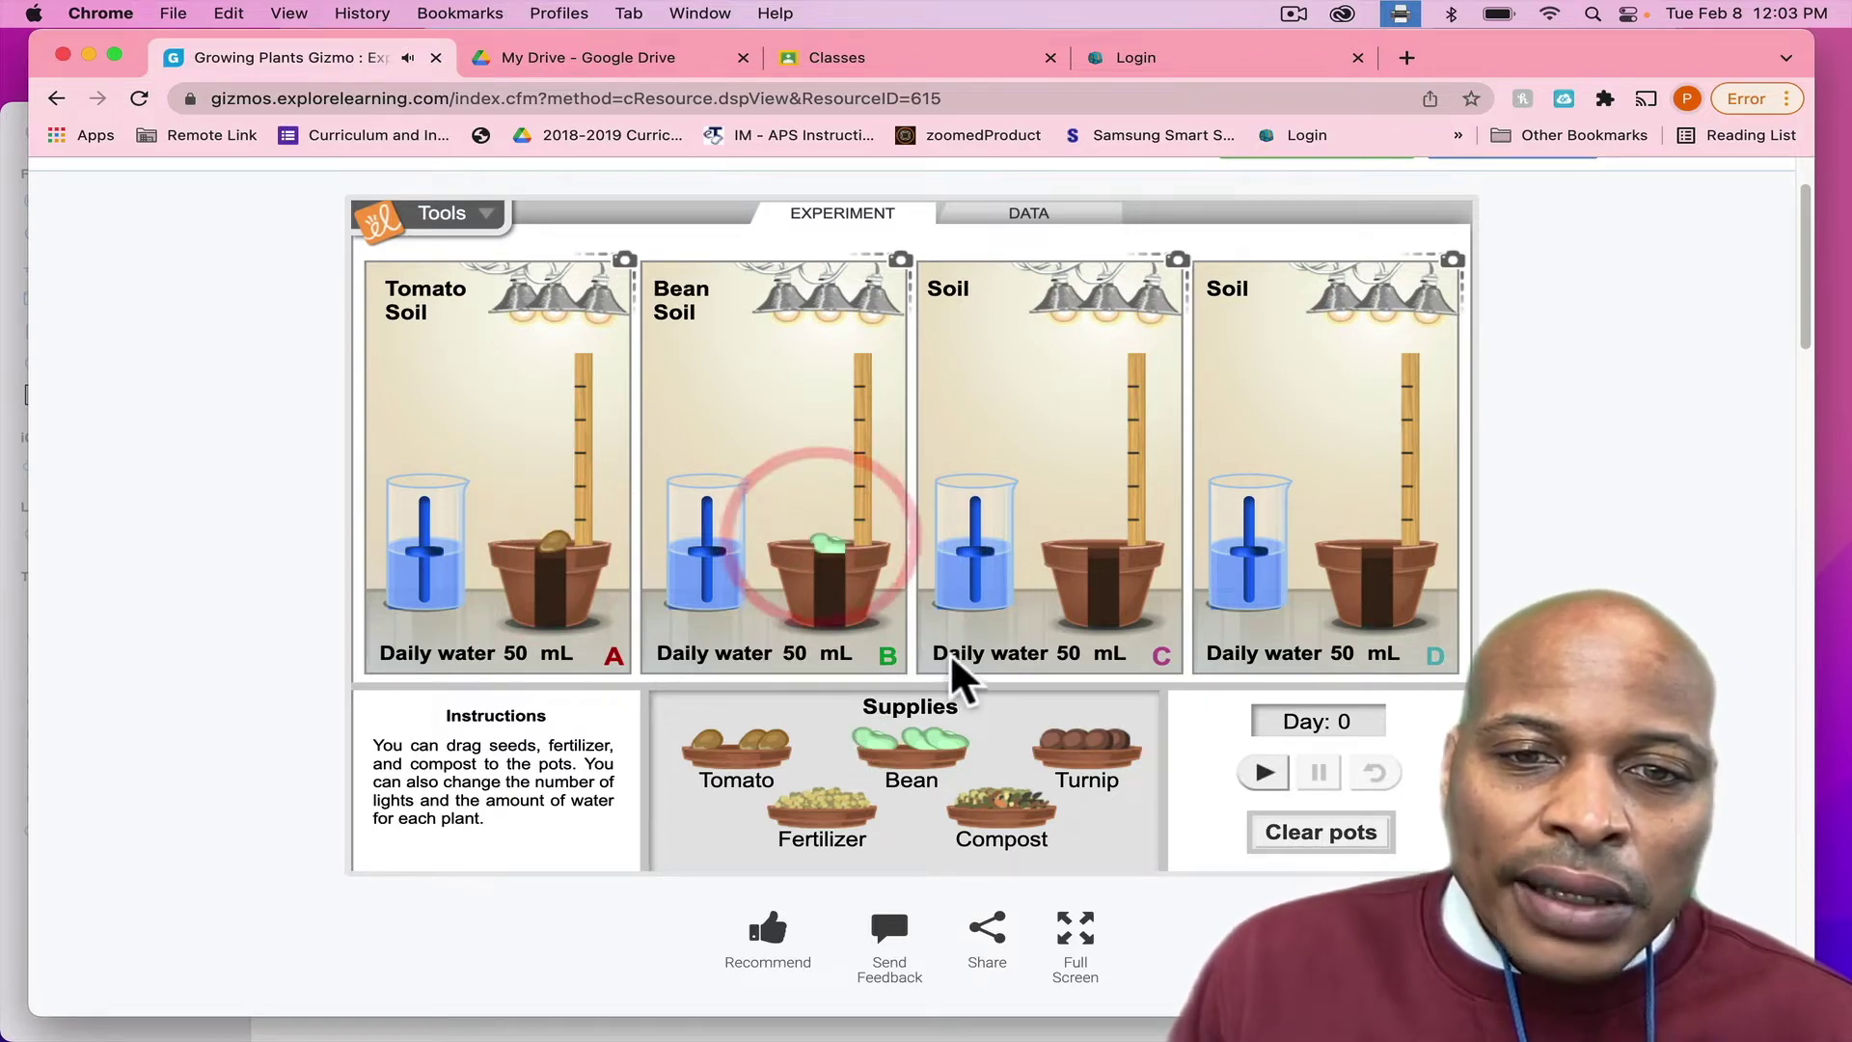
left_click_drag(1056, 738, 1087, 537)
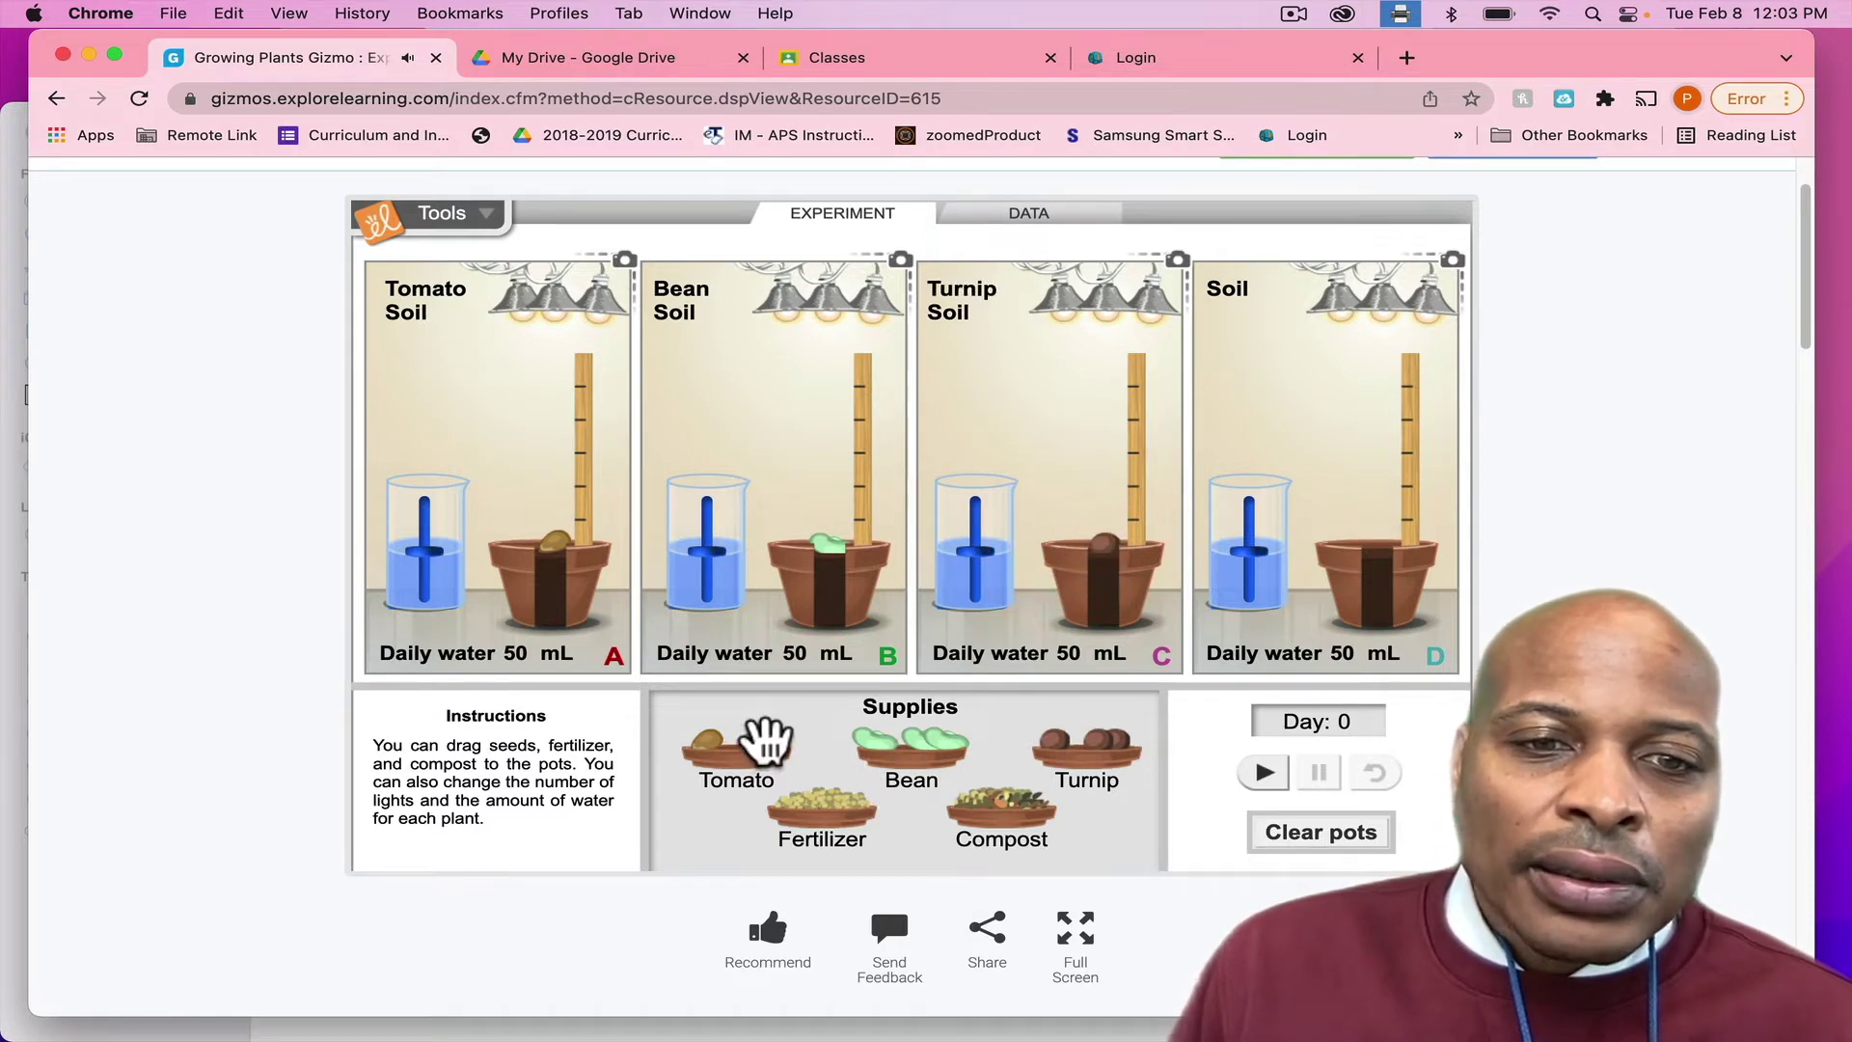
left_click_drag(756, 744, 1369, 535)
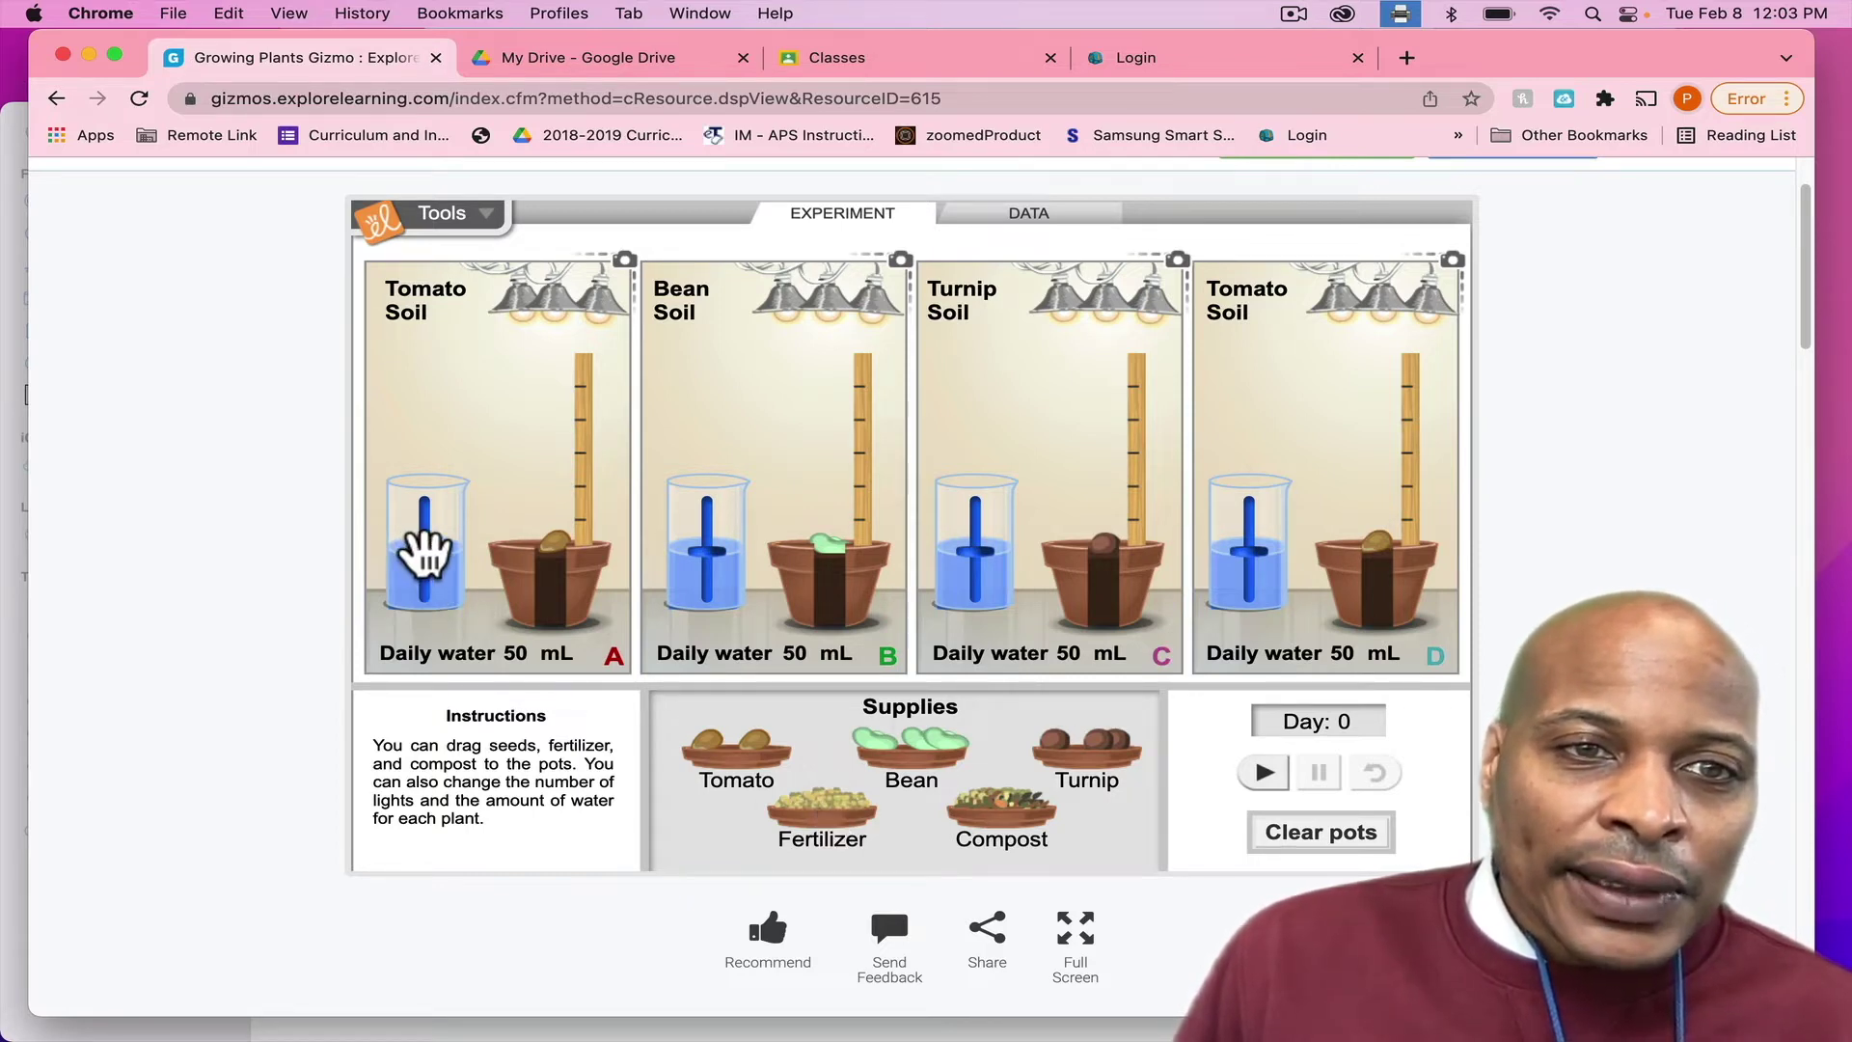
- Set daily water to 80 mL for pot A, 20 mL B, 70 mL C, 20 mL D
left_click_drag(424, 549, 430, 517)
left_click_drag(707, 547, 713, 579)
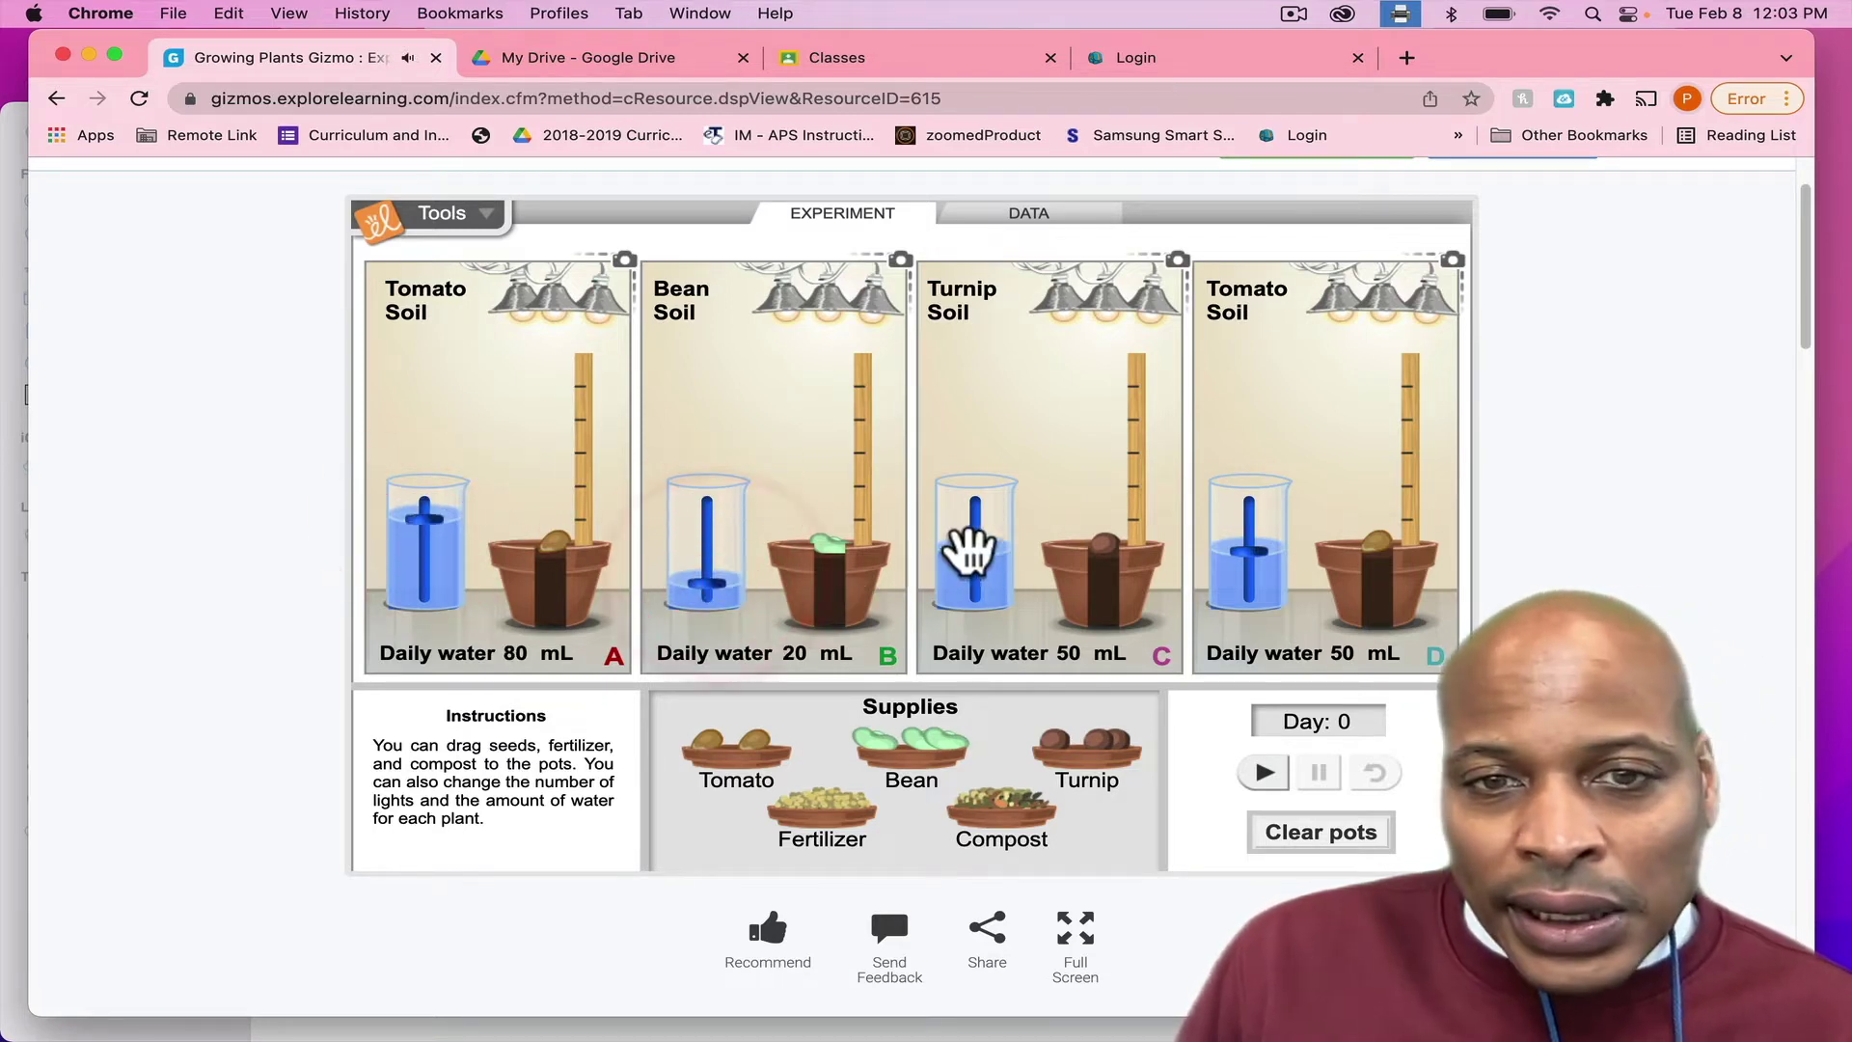
left_click_drag(964, 537, 965, 527)
left_click_drag(1259, 552, 1258, 598)
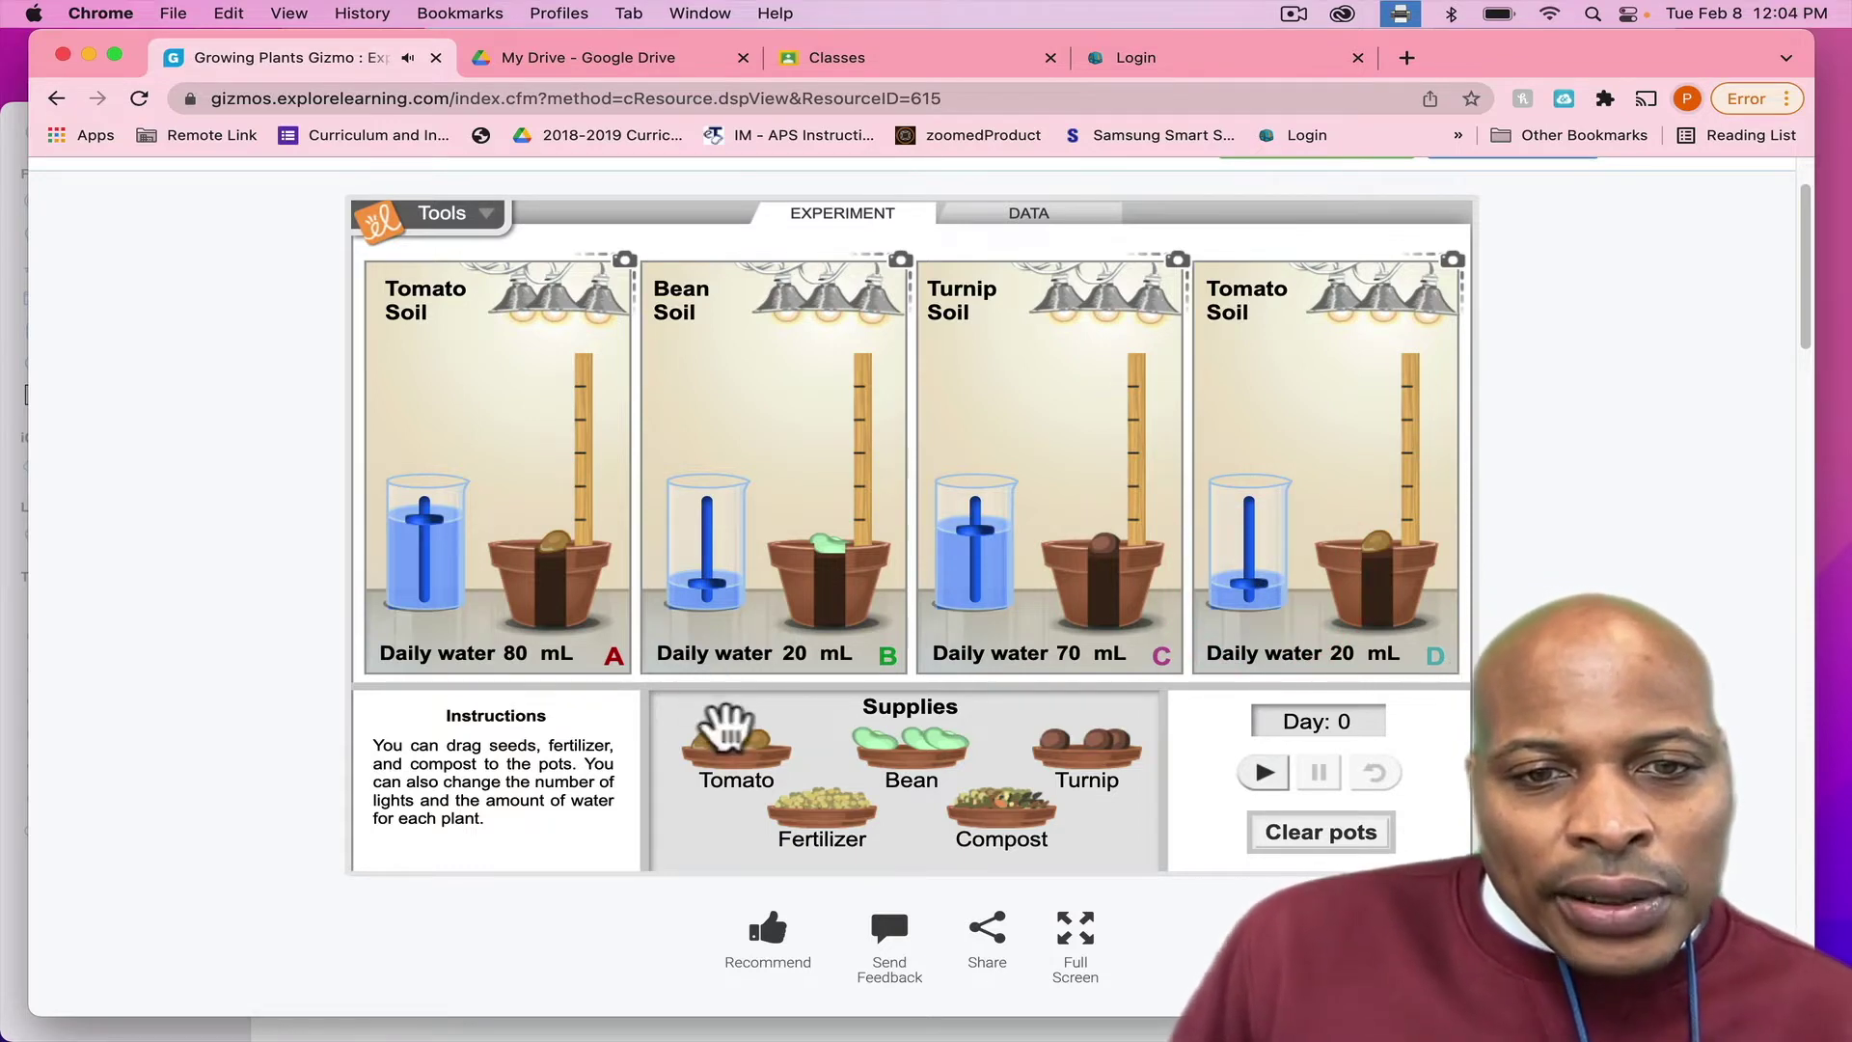
- Add fertilizer and compost to pot A, fertilizer to pot B, compost to pot C
left_click_drag(843, 803, 557, 560)
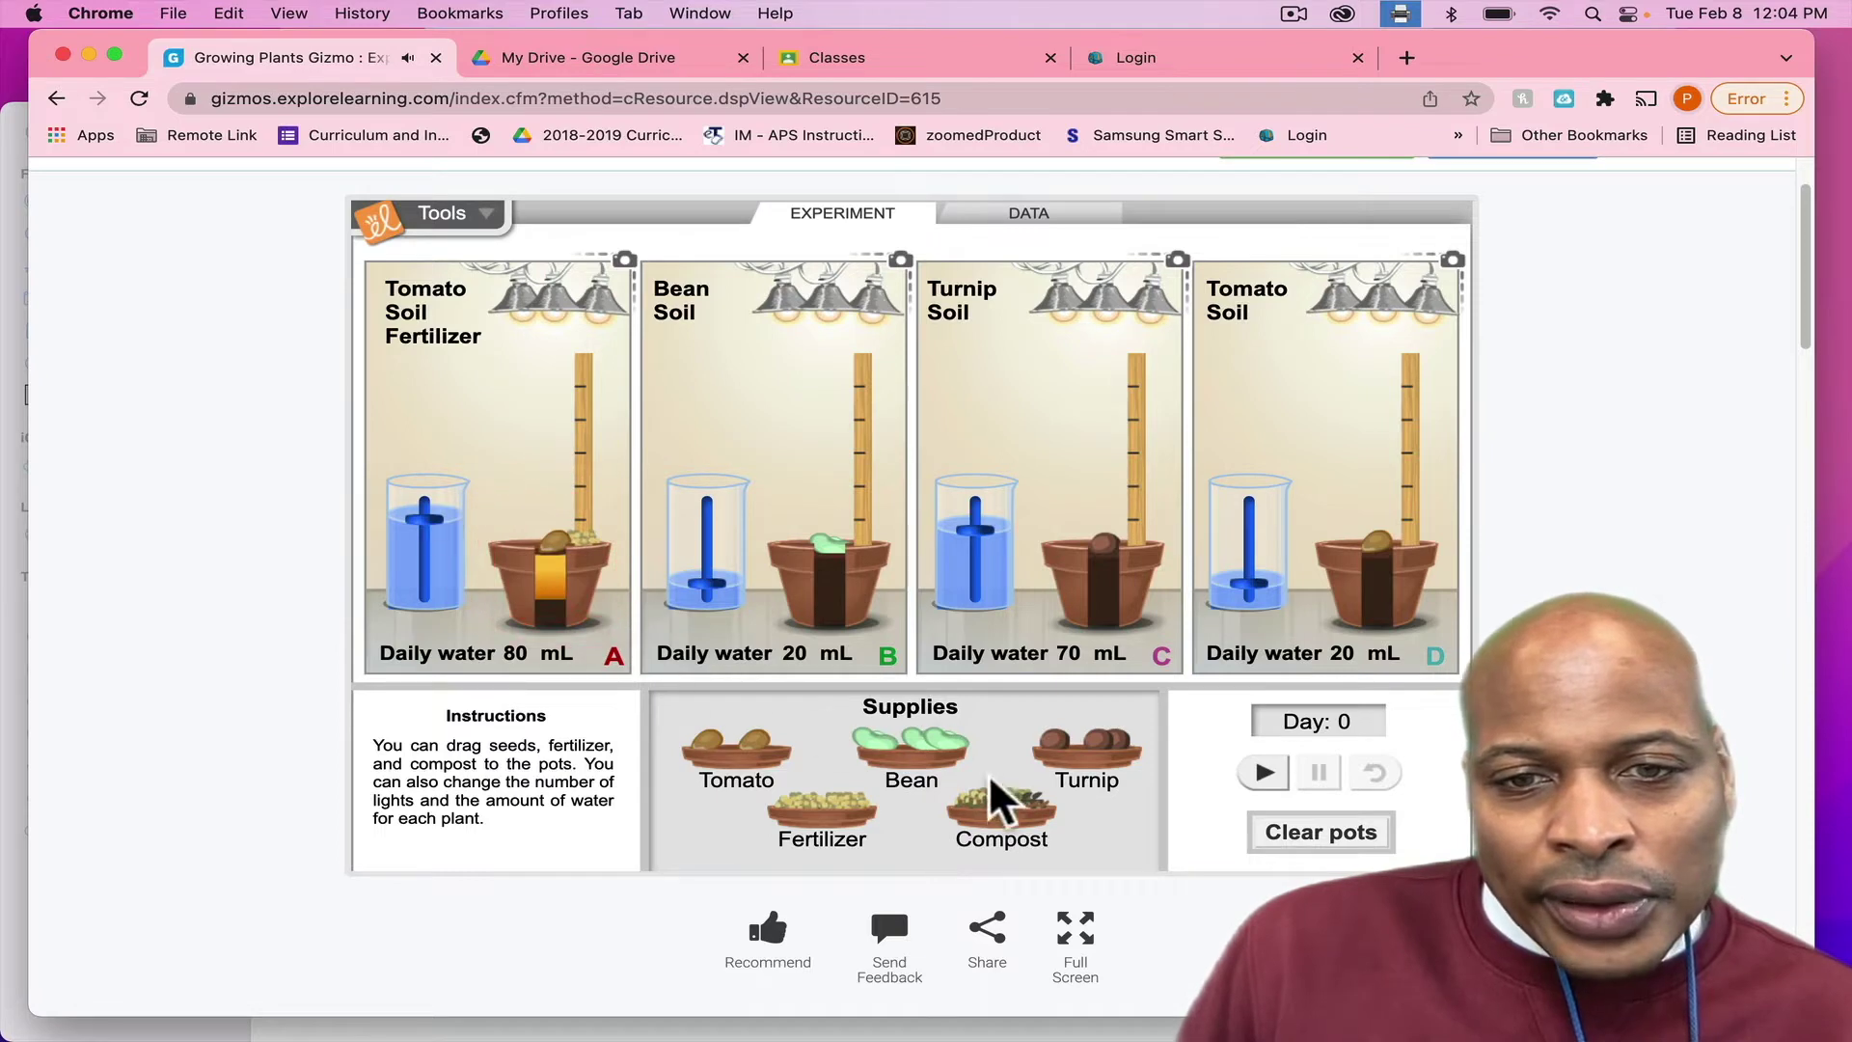
left_click_drag(997, 827, 564, 556)
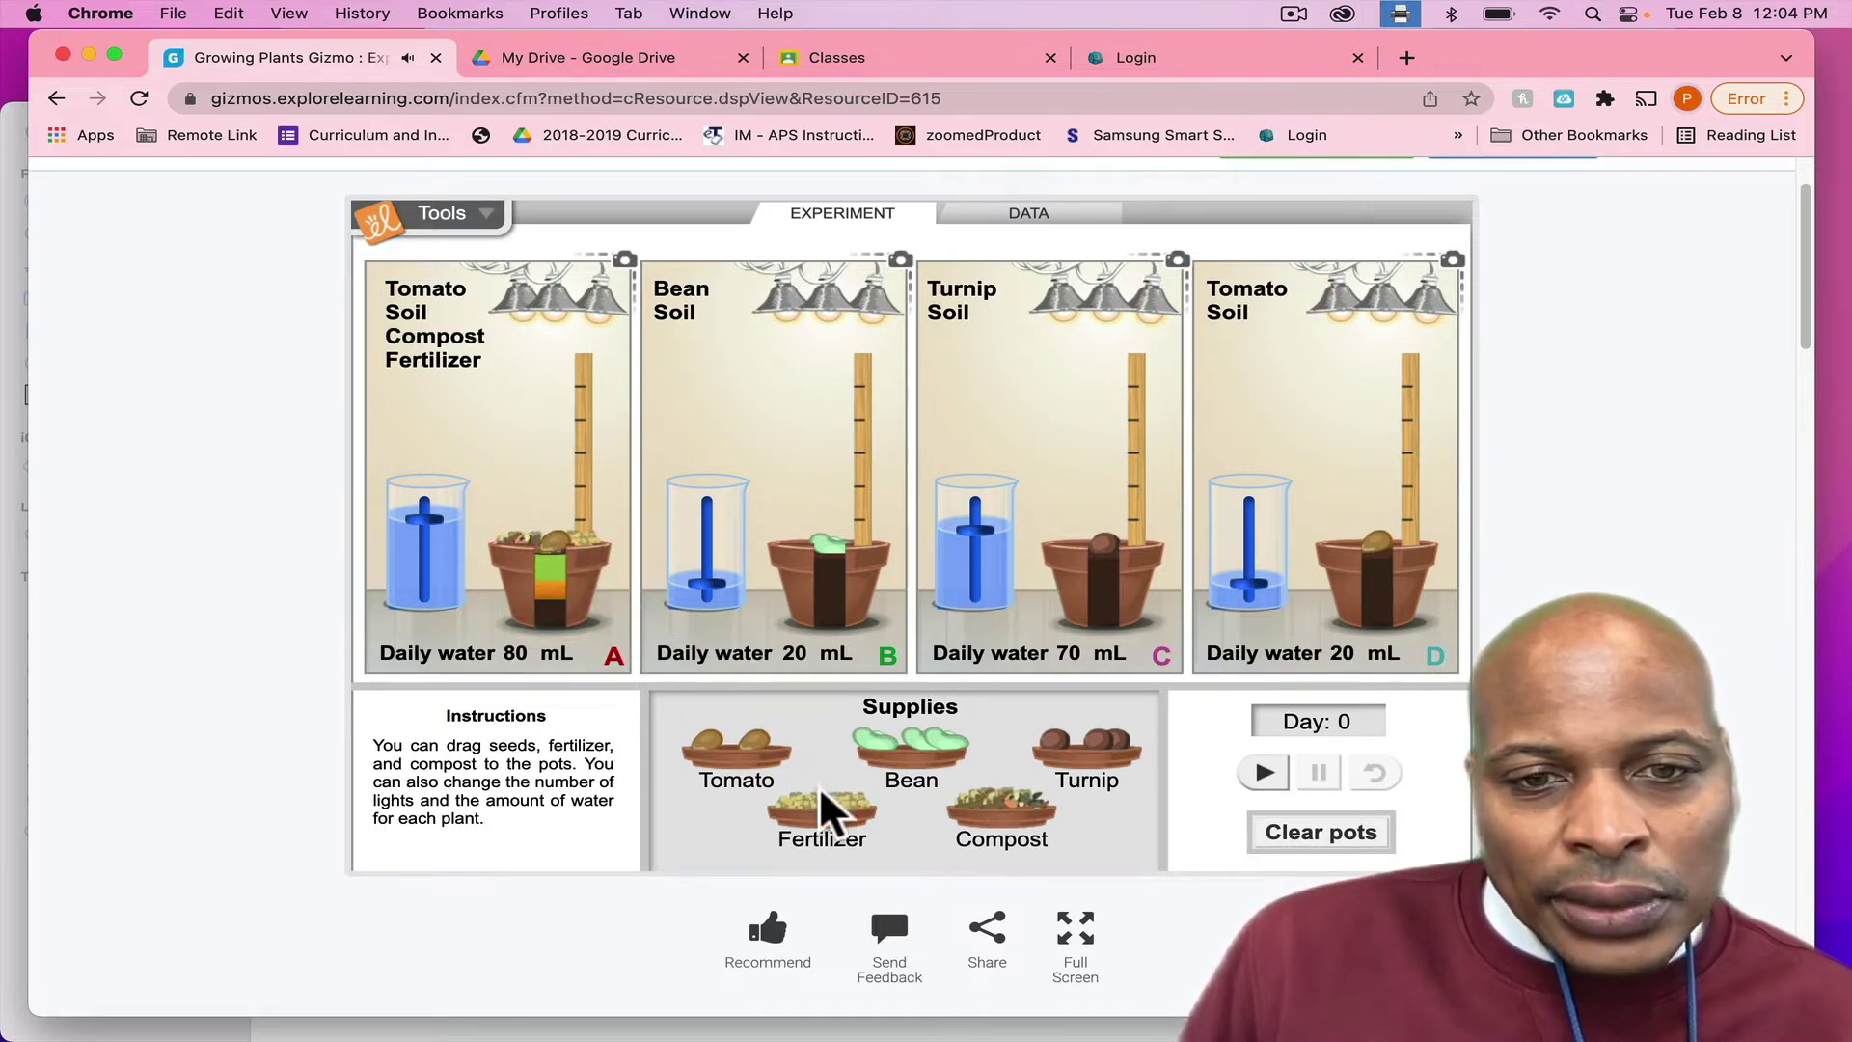
left_click_drag(819, 798, 823, 543)
left_click_drag(1021, 743, 1095, 548)
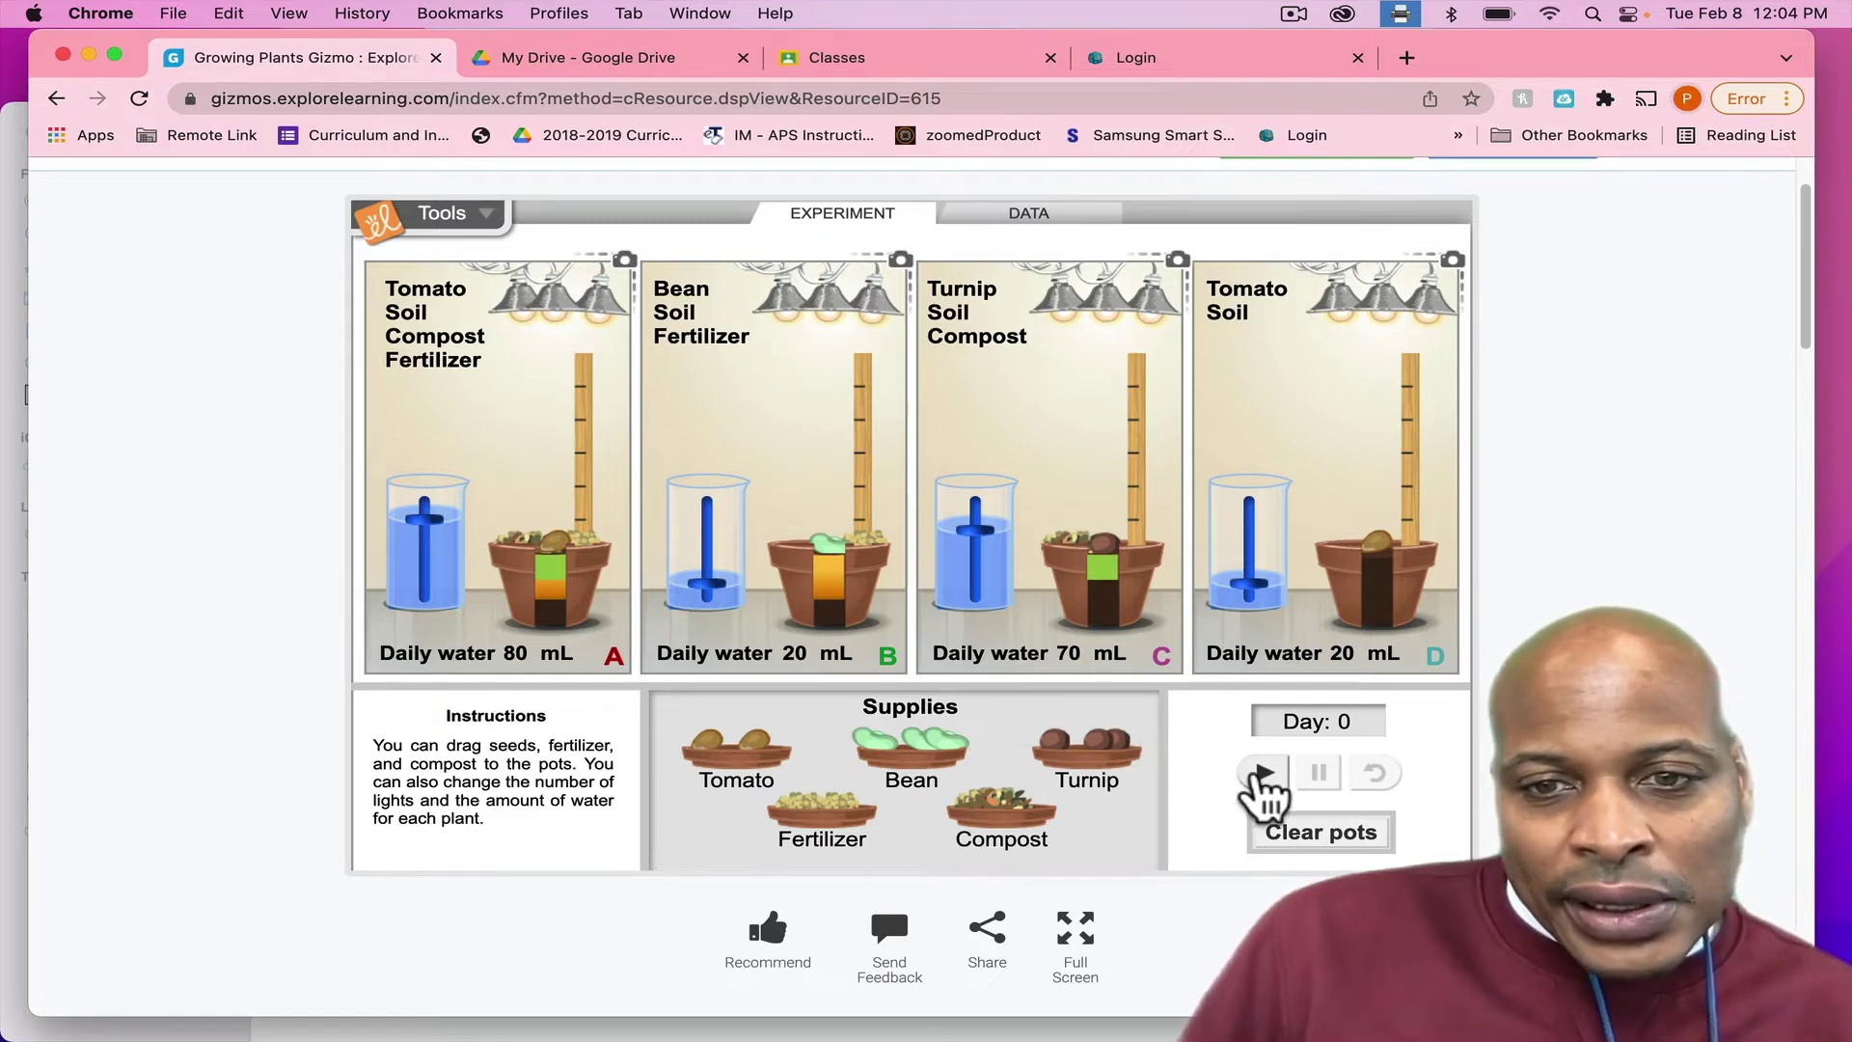
- Play the growth simulation through to Day 50
left_click(1263, 774)
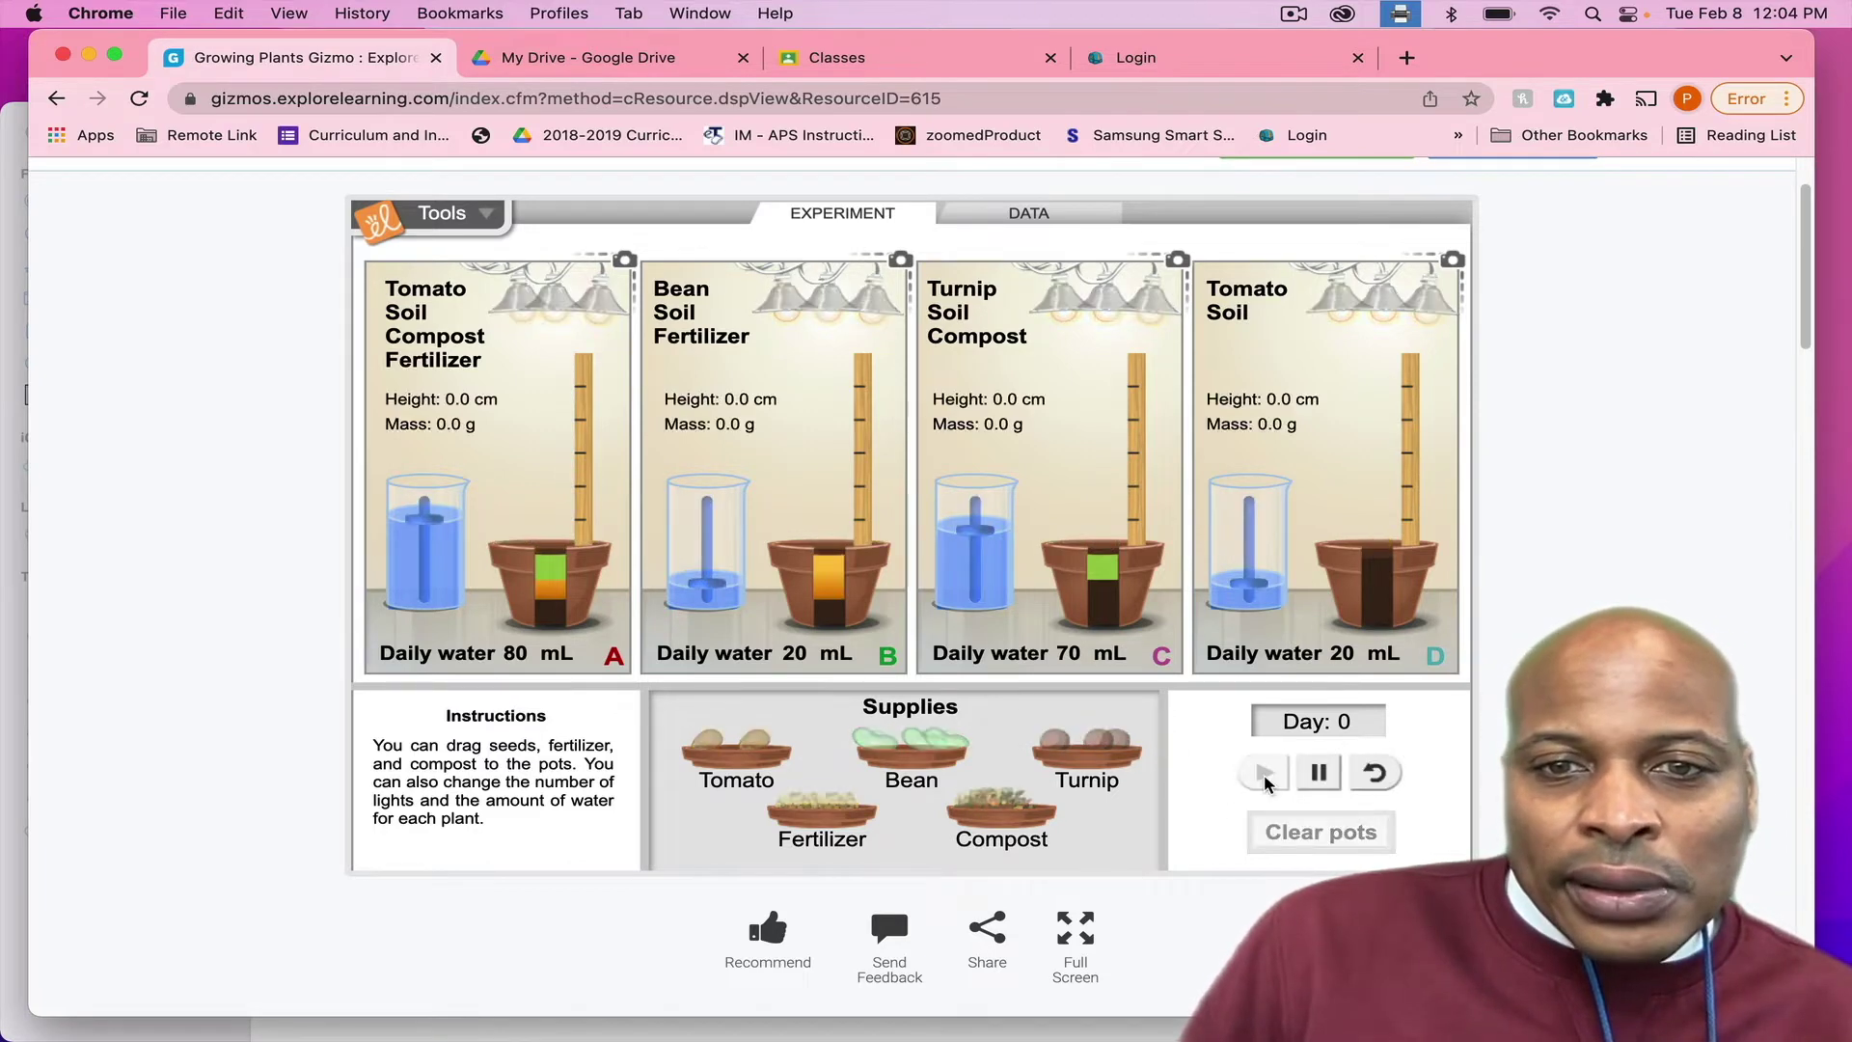
left_click(1265, 778)
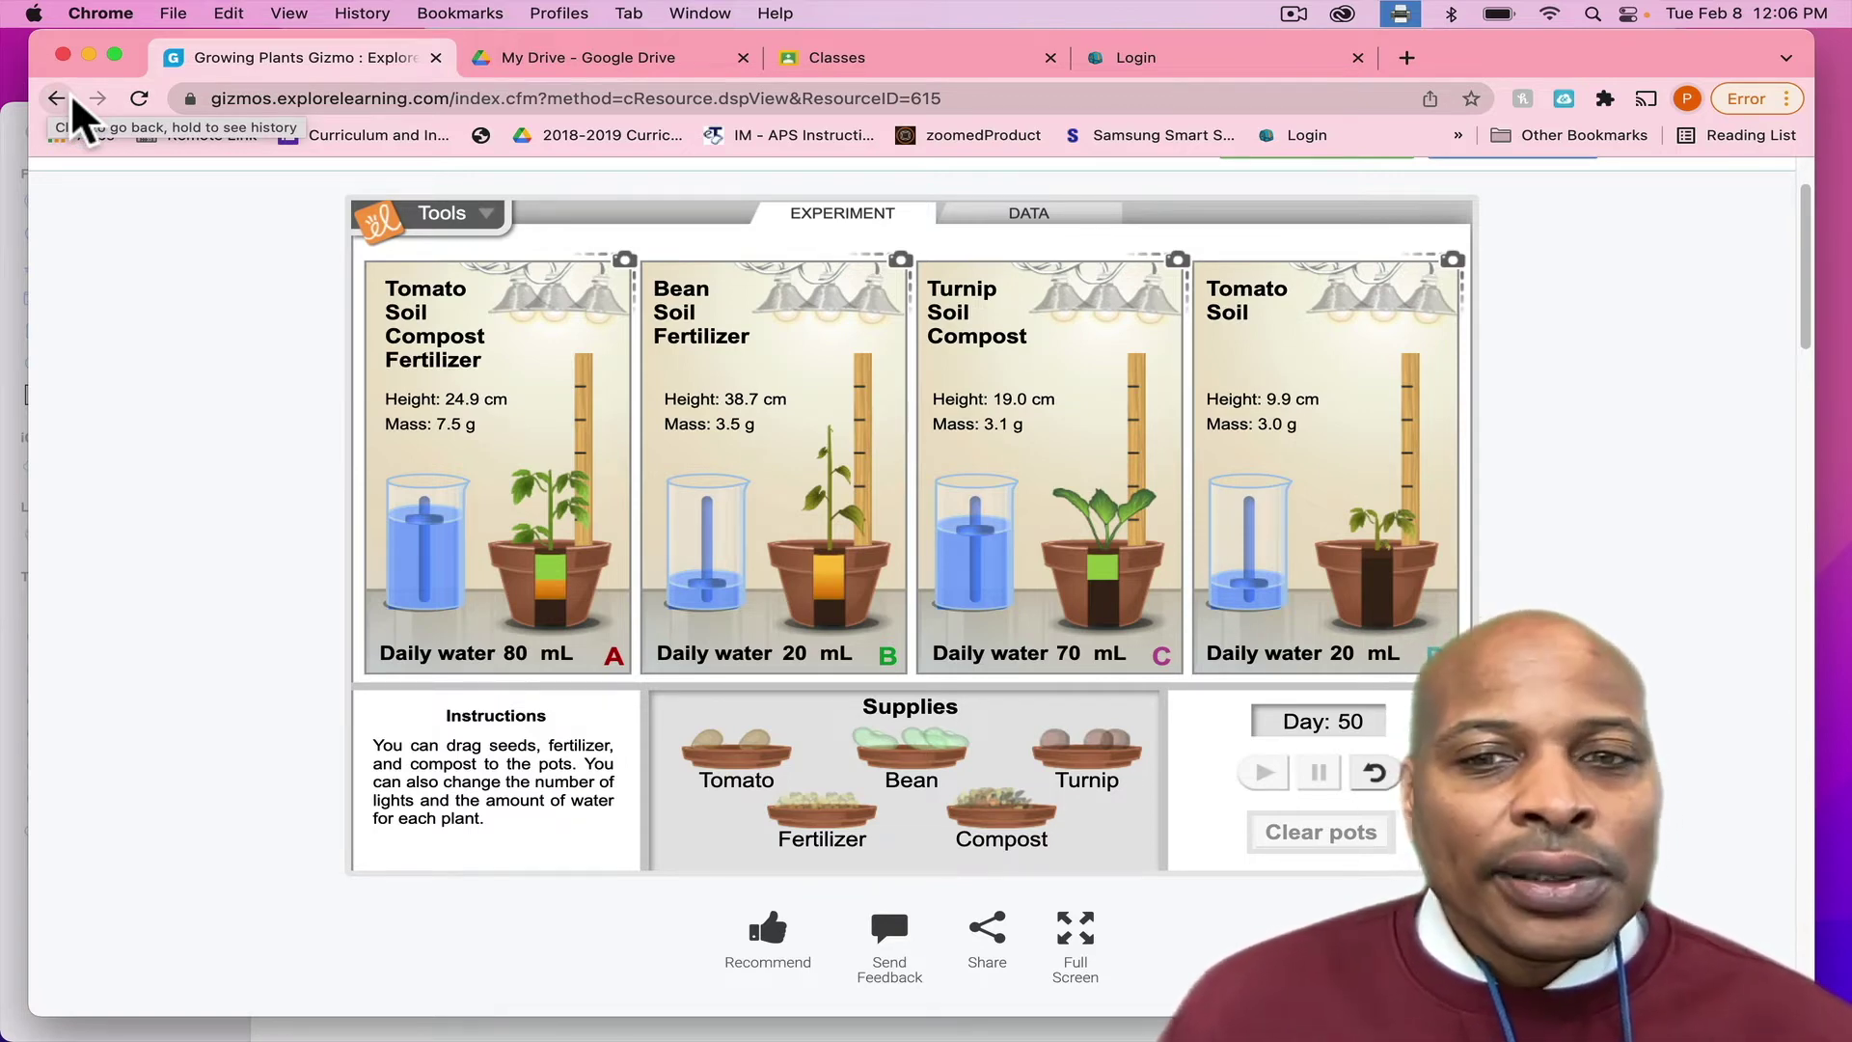
- Go back to Georgia Standards and scroll through the Science 4th Grade correlations
left_click(58, 98)
left_click(56, 96)
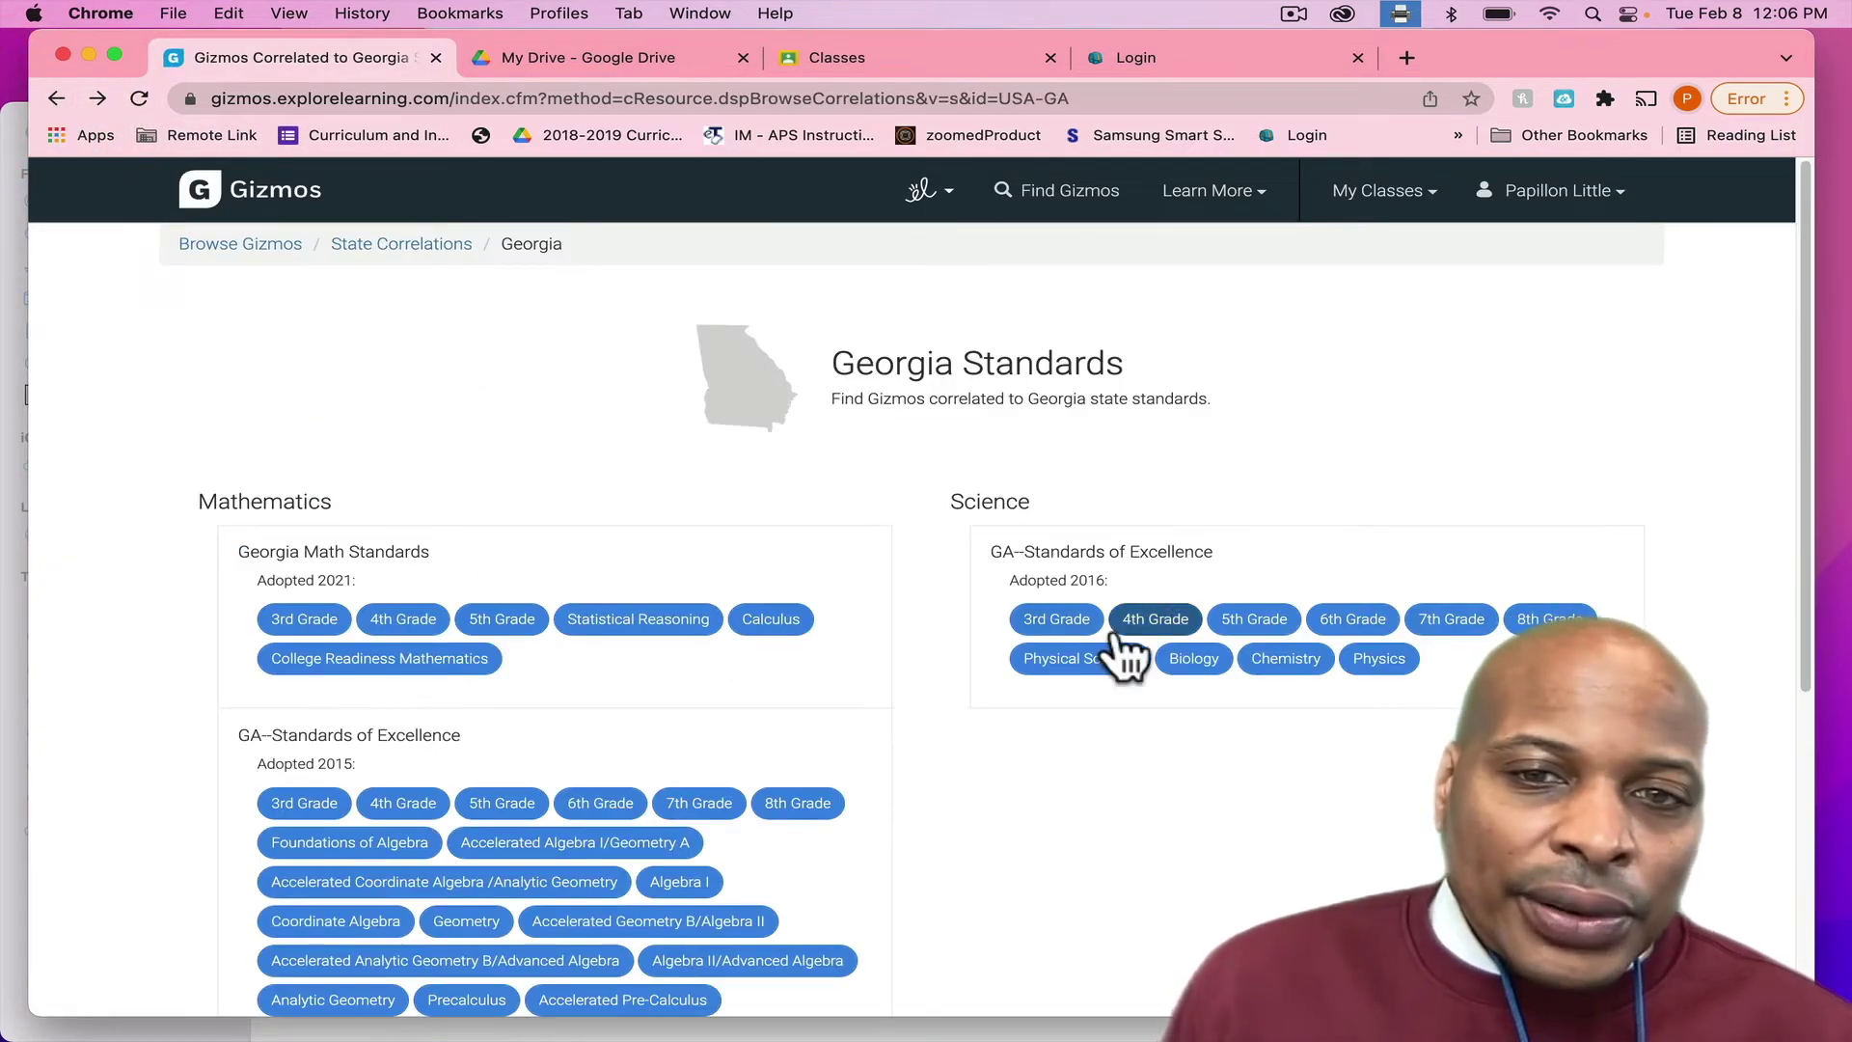
left_click(1155, 632)
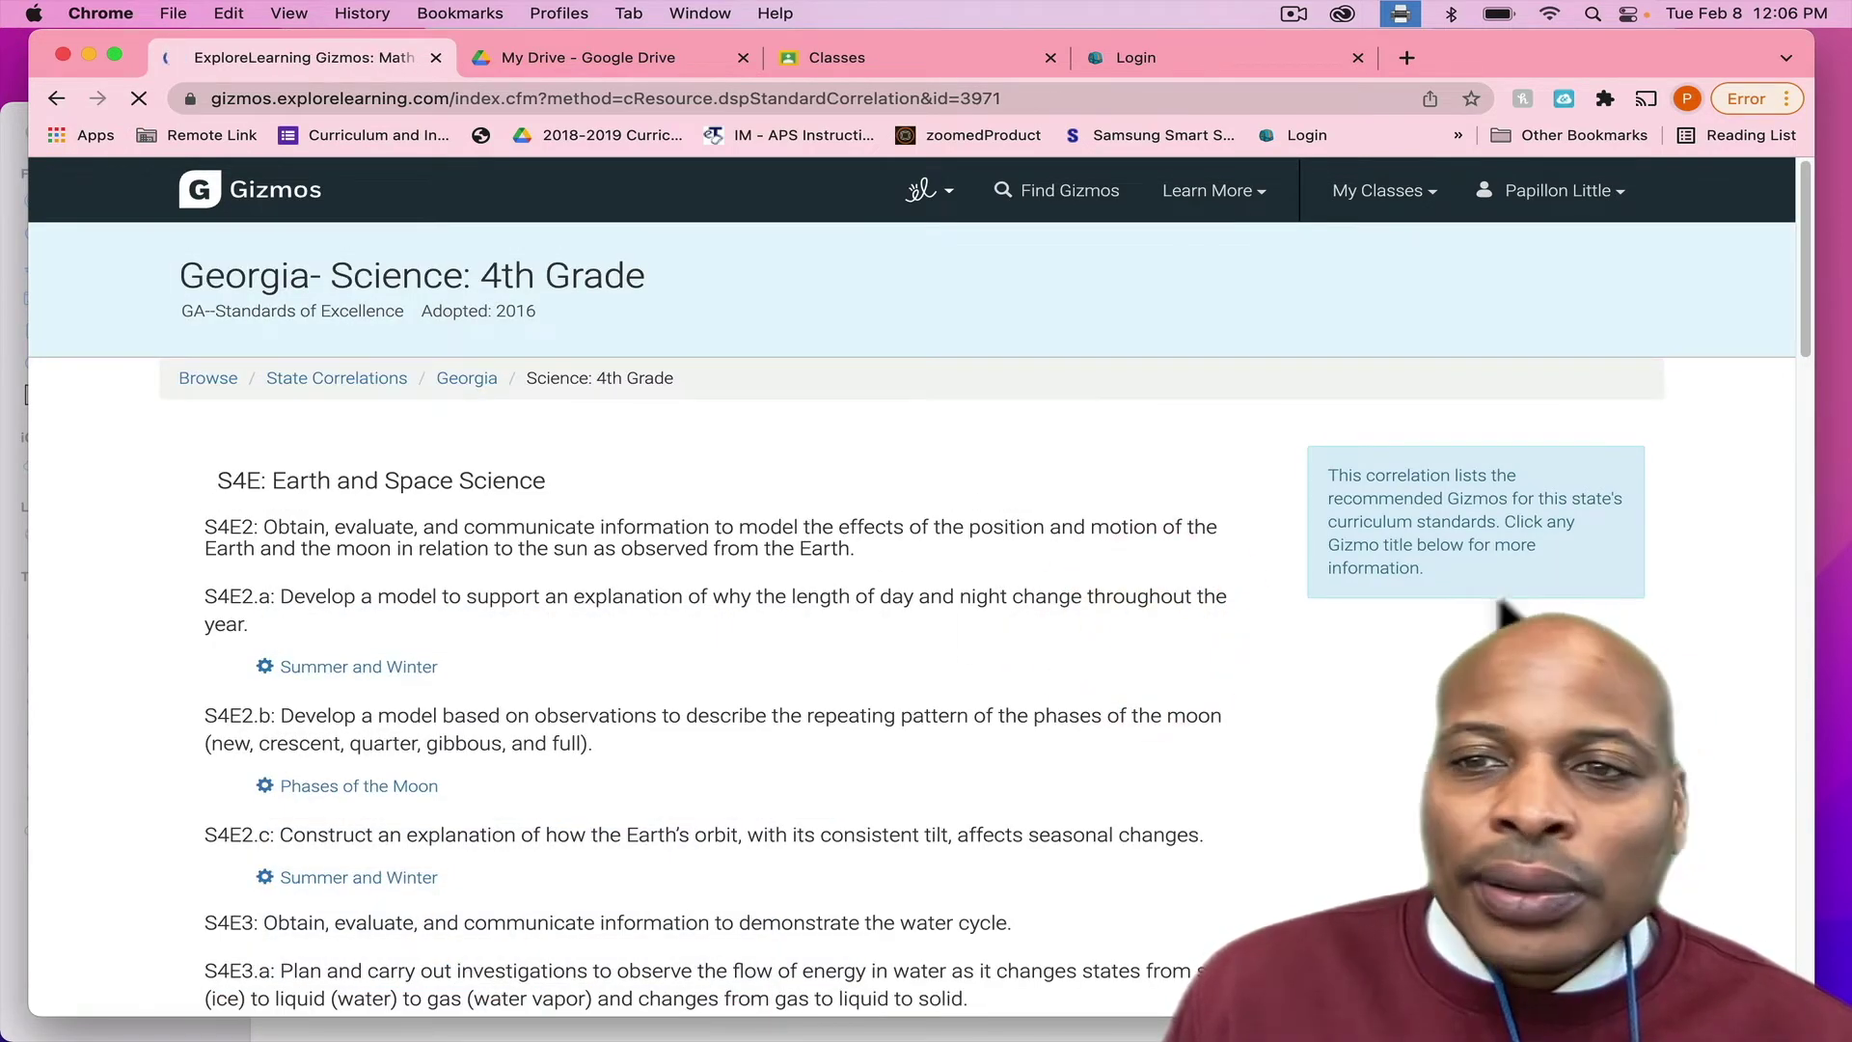
left_click_drag(1804, 291, 1762, 846)
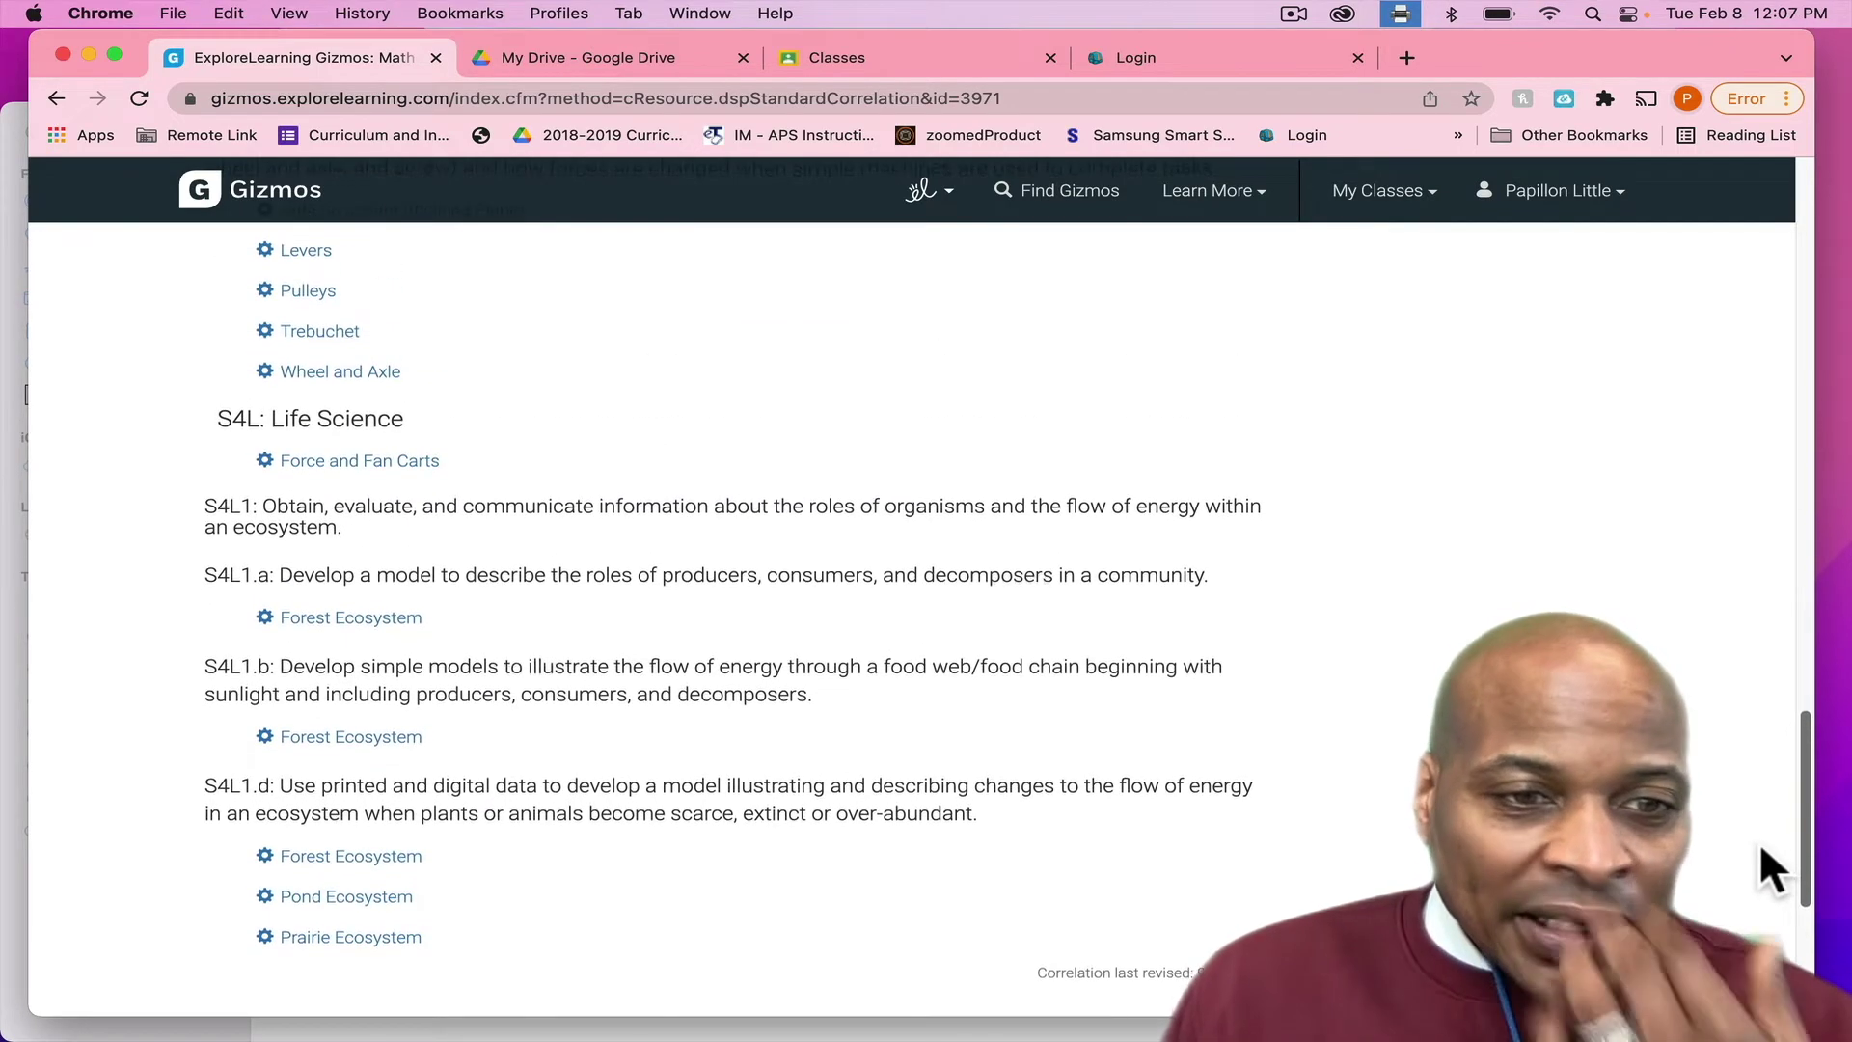
scroll(1765, 843, "down", 1)
left_click(1770, 836)
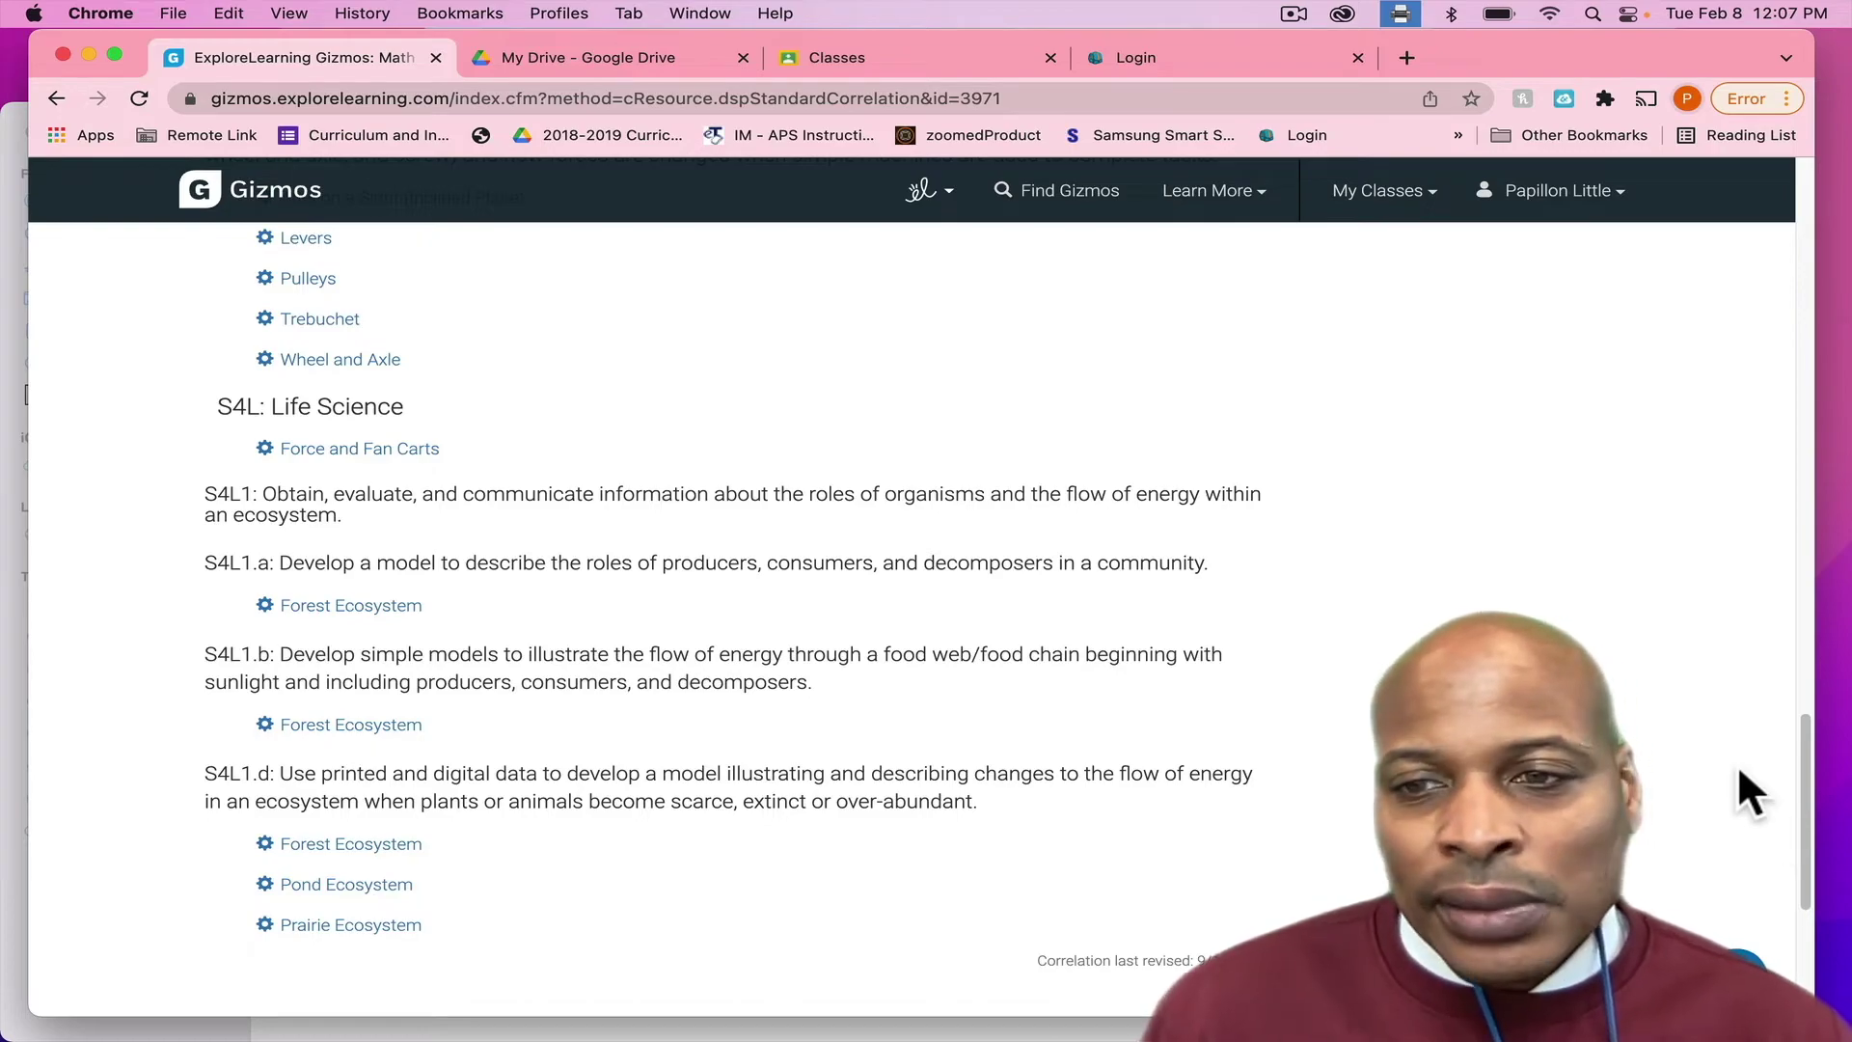
left_click_drag(1804, 768, 1774, 216)
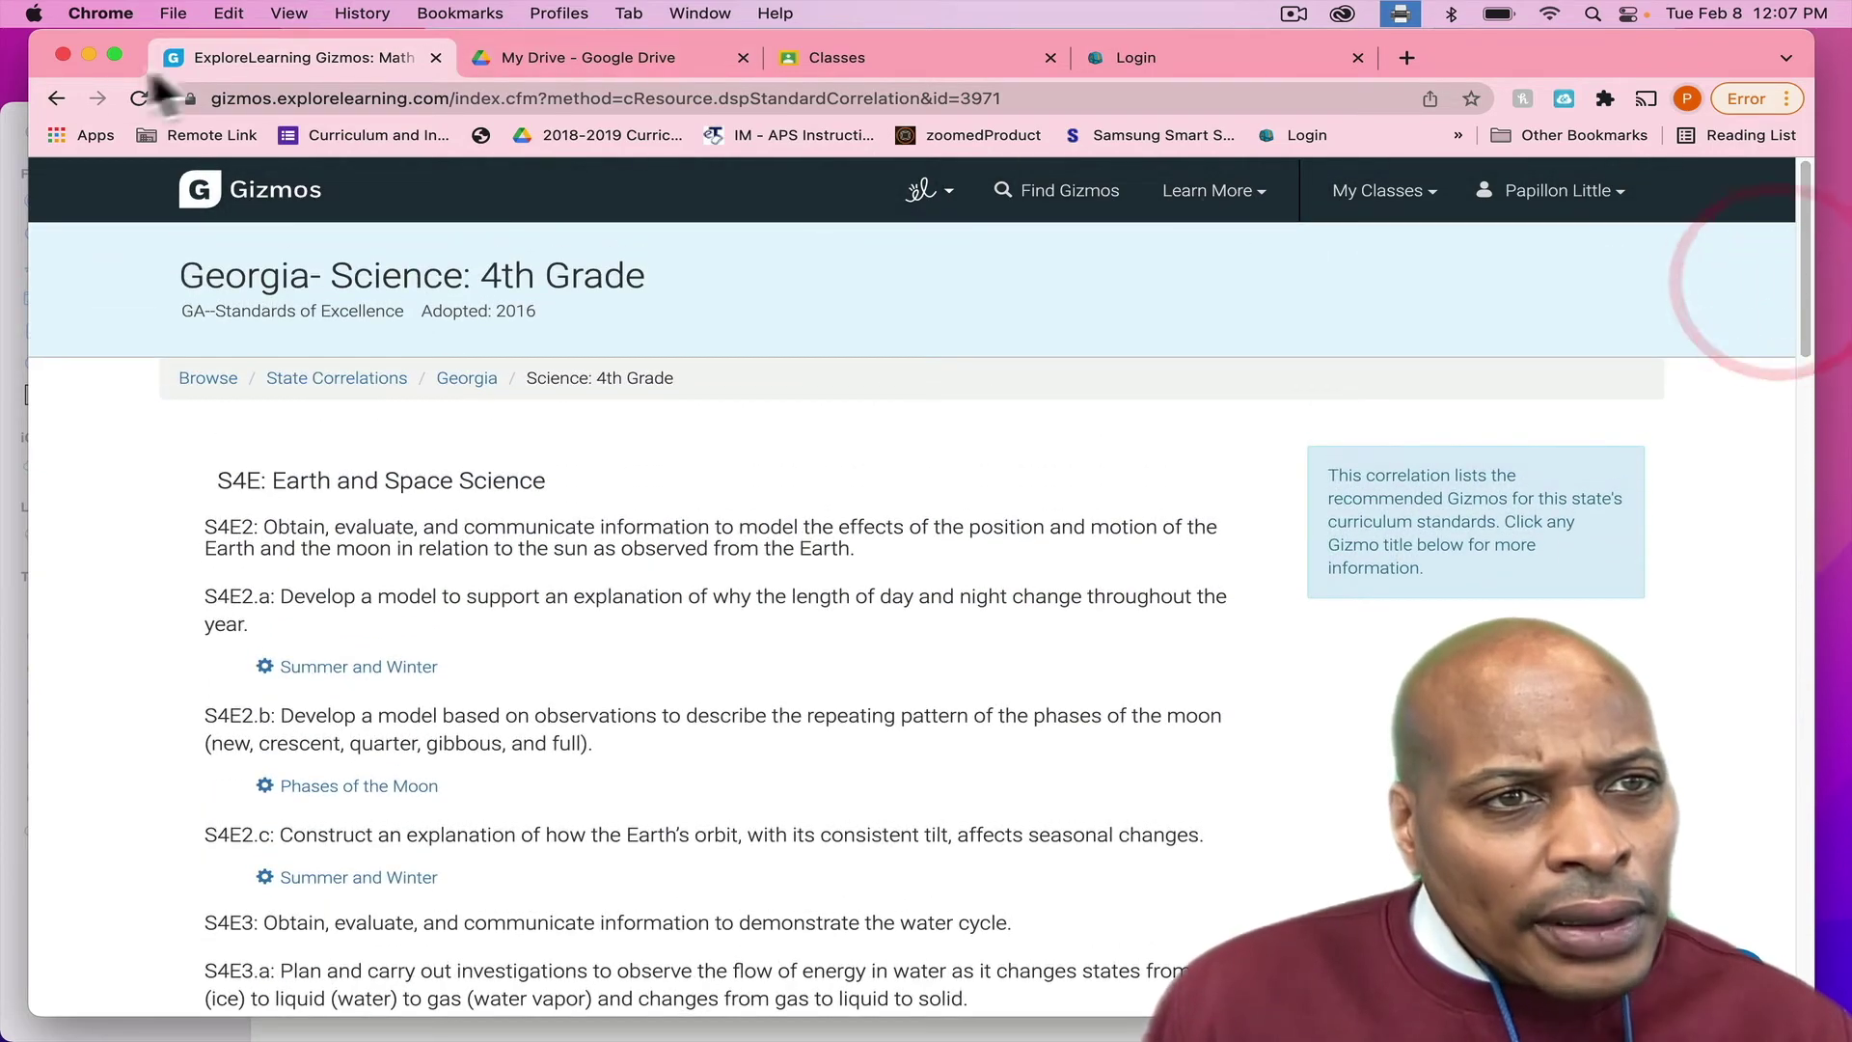
- Return to Georgia Standards, open Science 5th Grade, and scroll to the S5P2 electricity standards
left_click(56, 94)
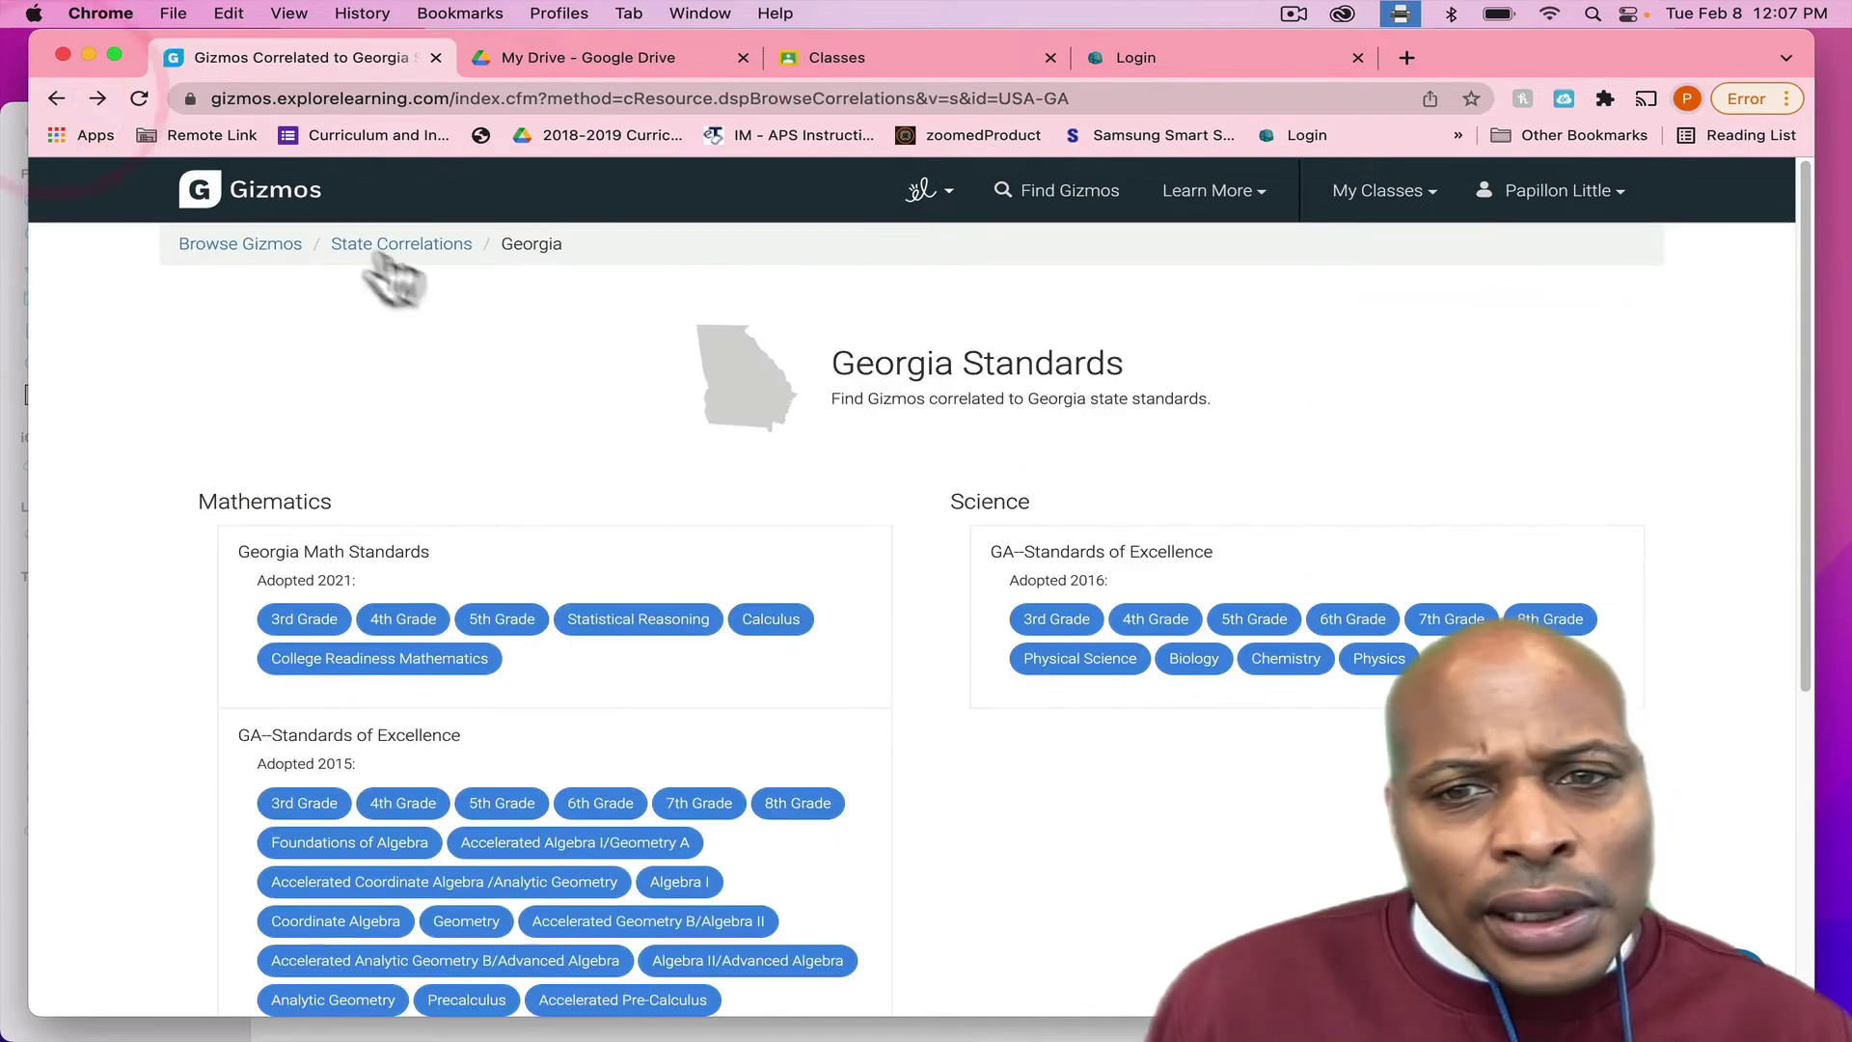
left_click(1252, 622)
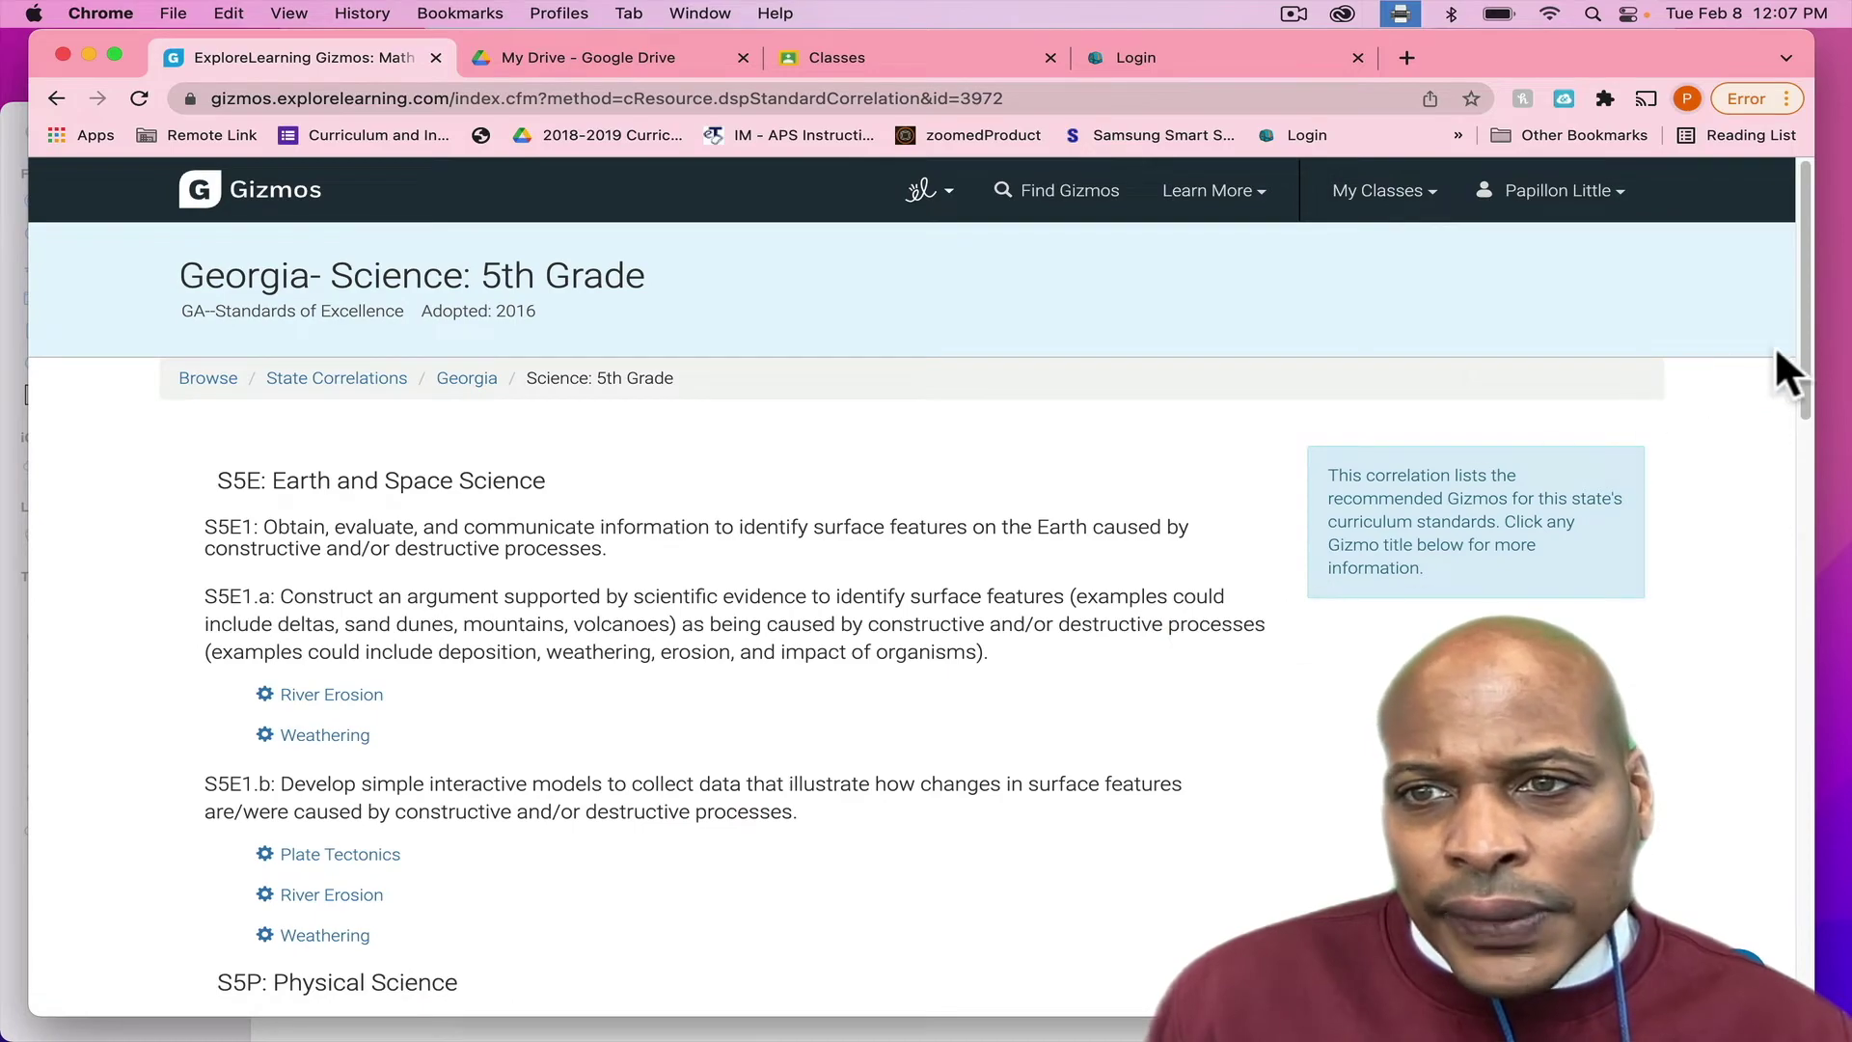
left_click_drag(1802, 309, 1827, 596)
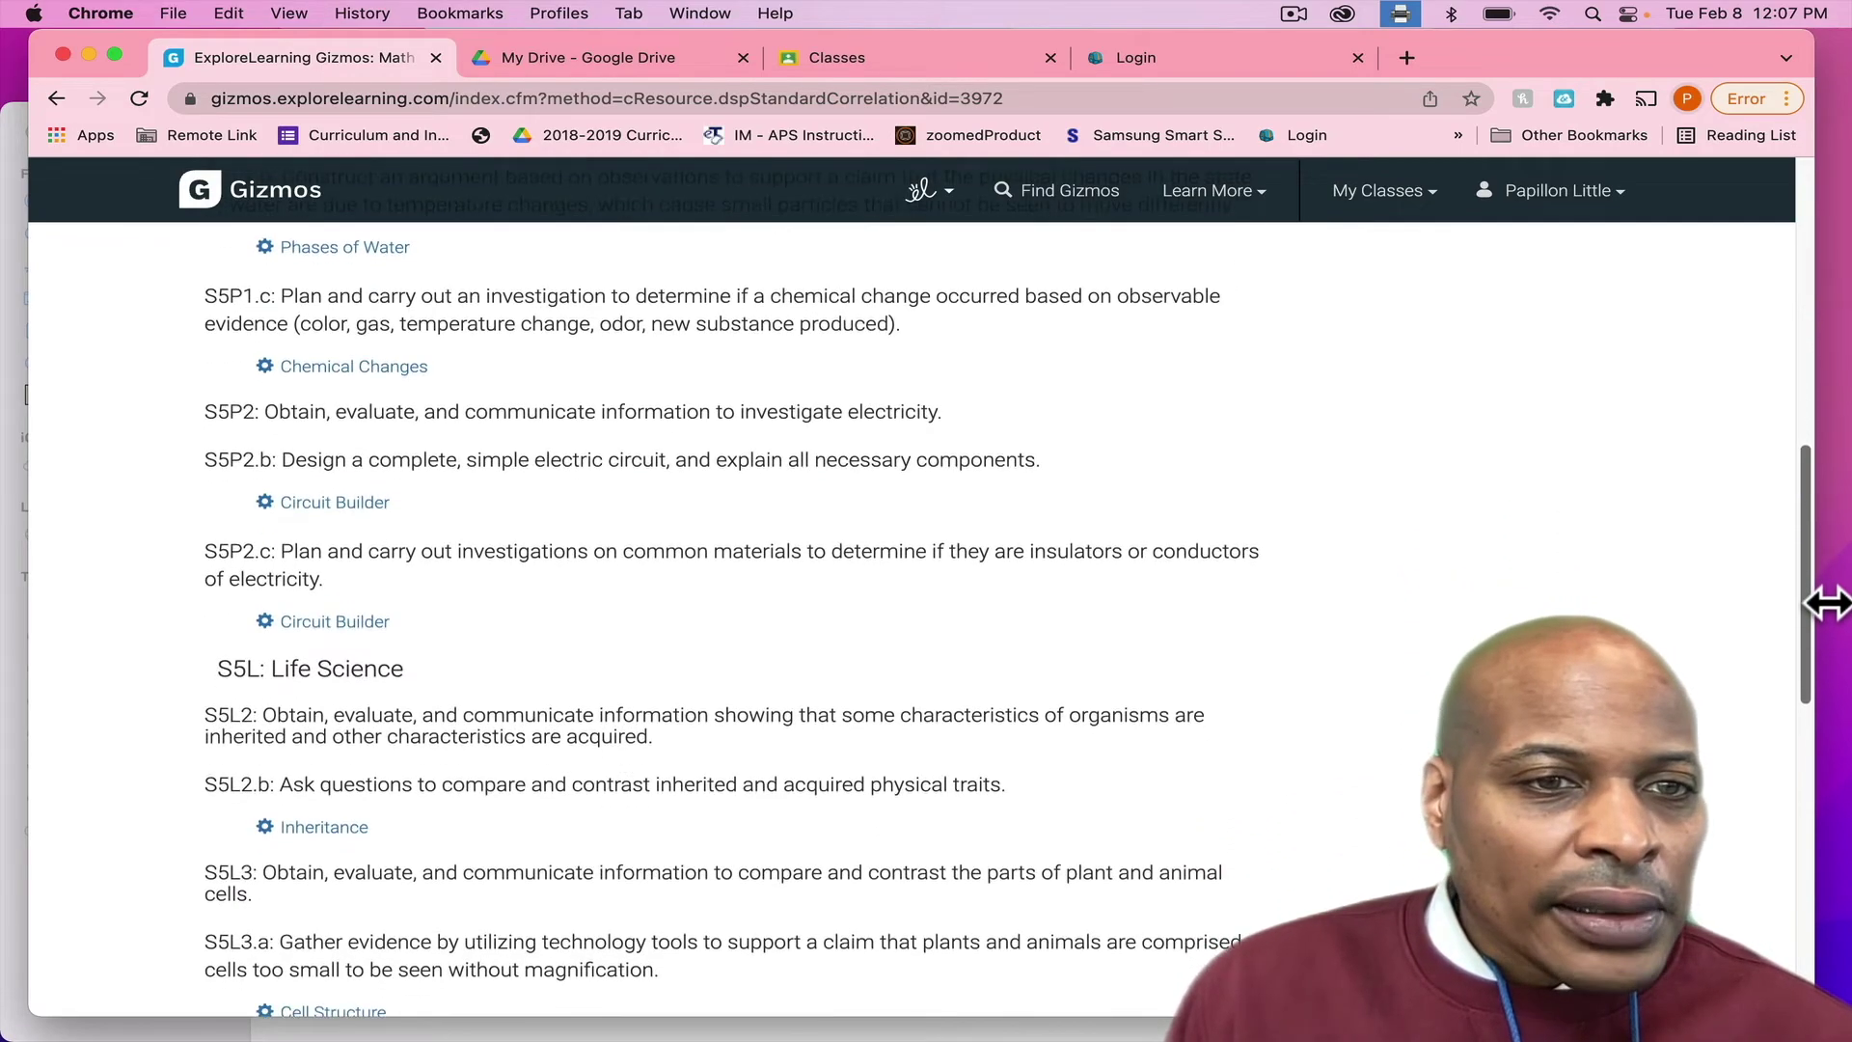
scroll(1826, 598, "up", 2)
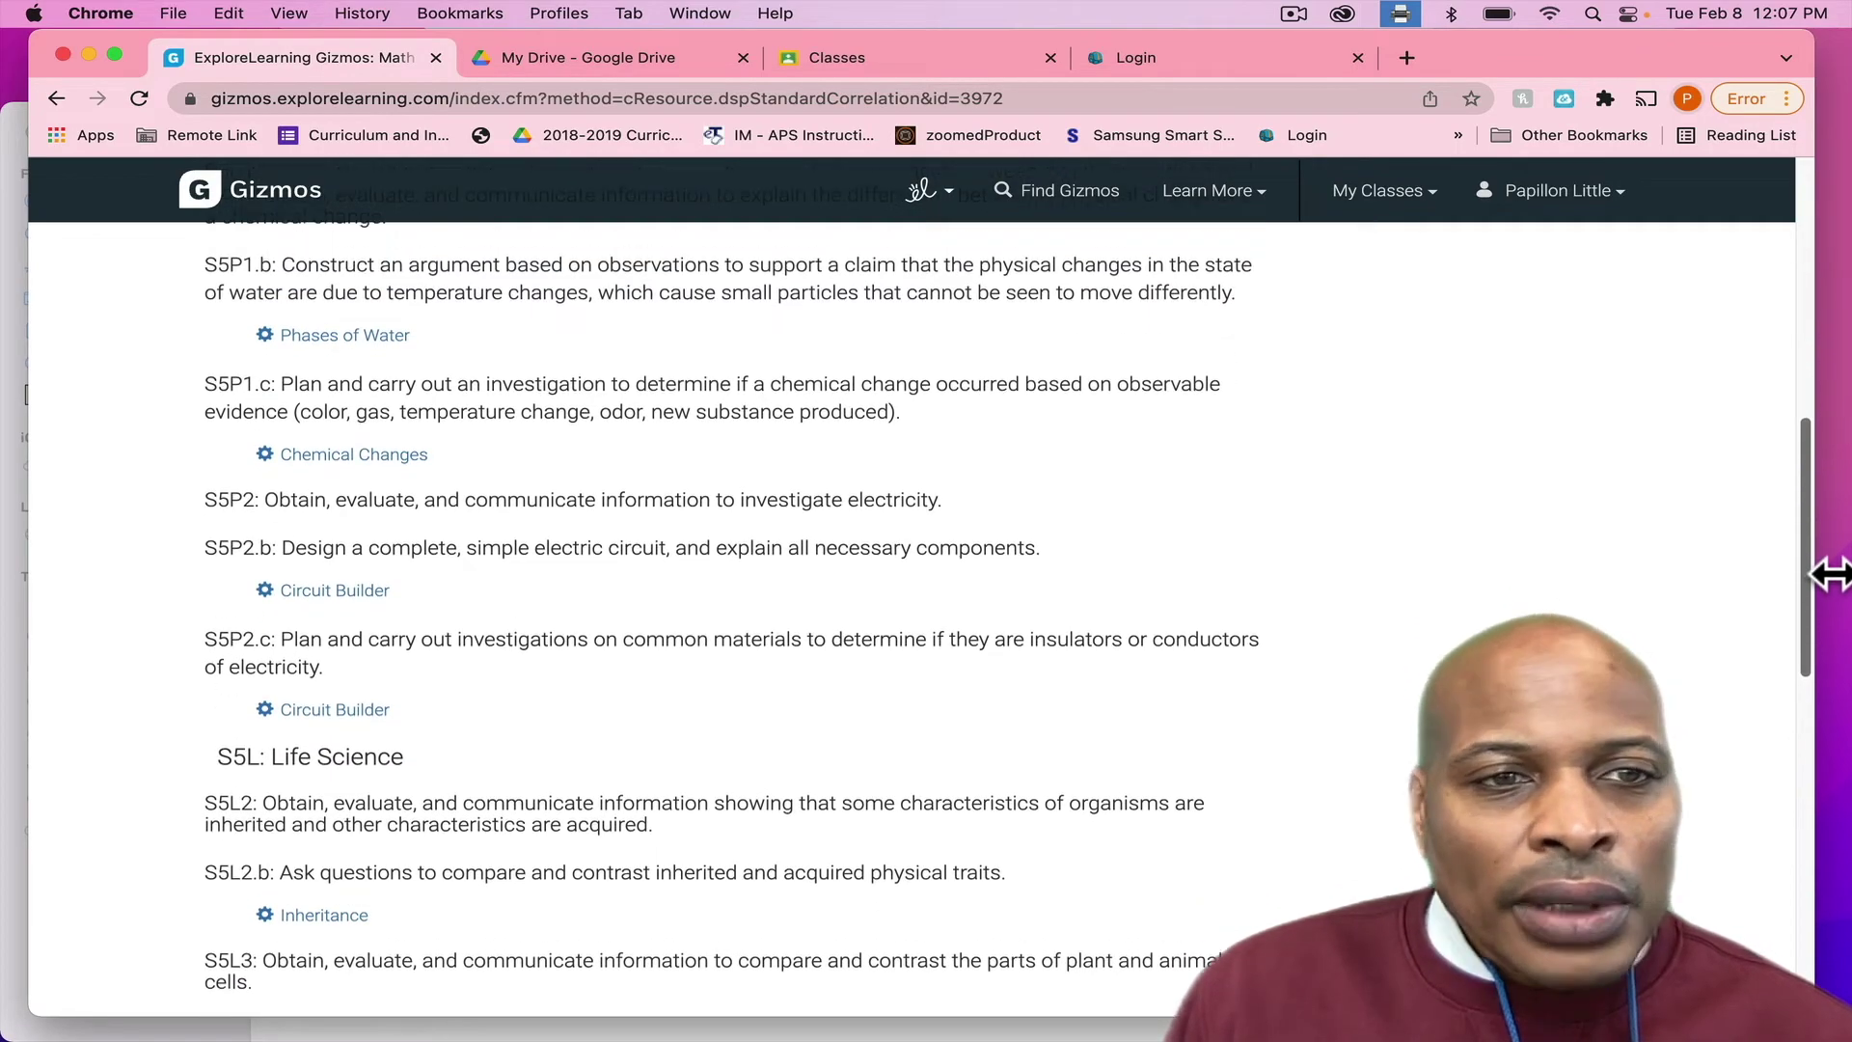
left_click(1793, 574)
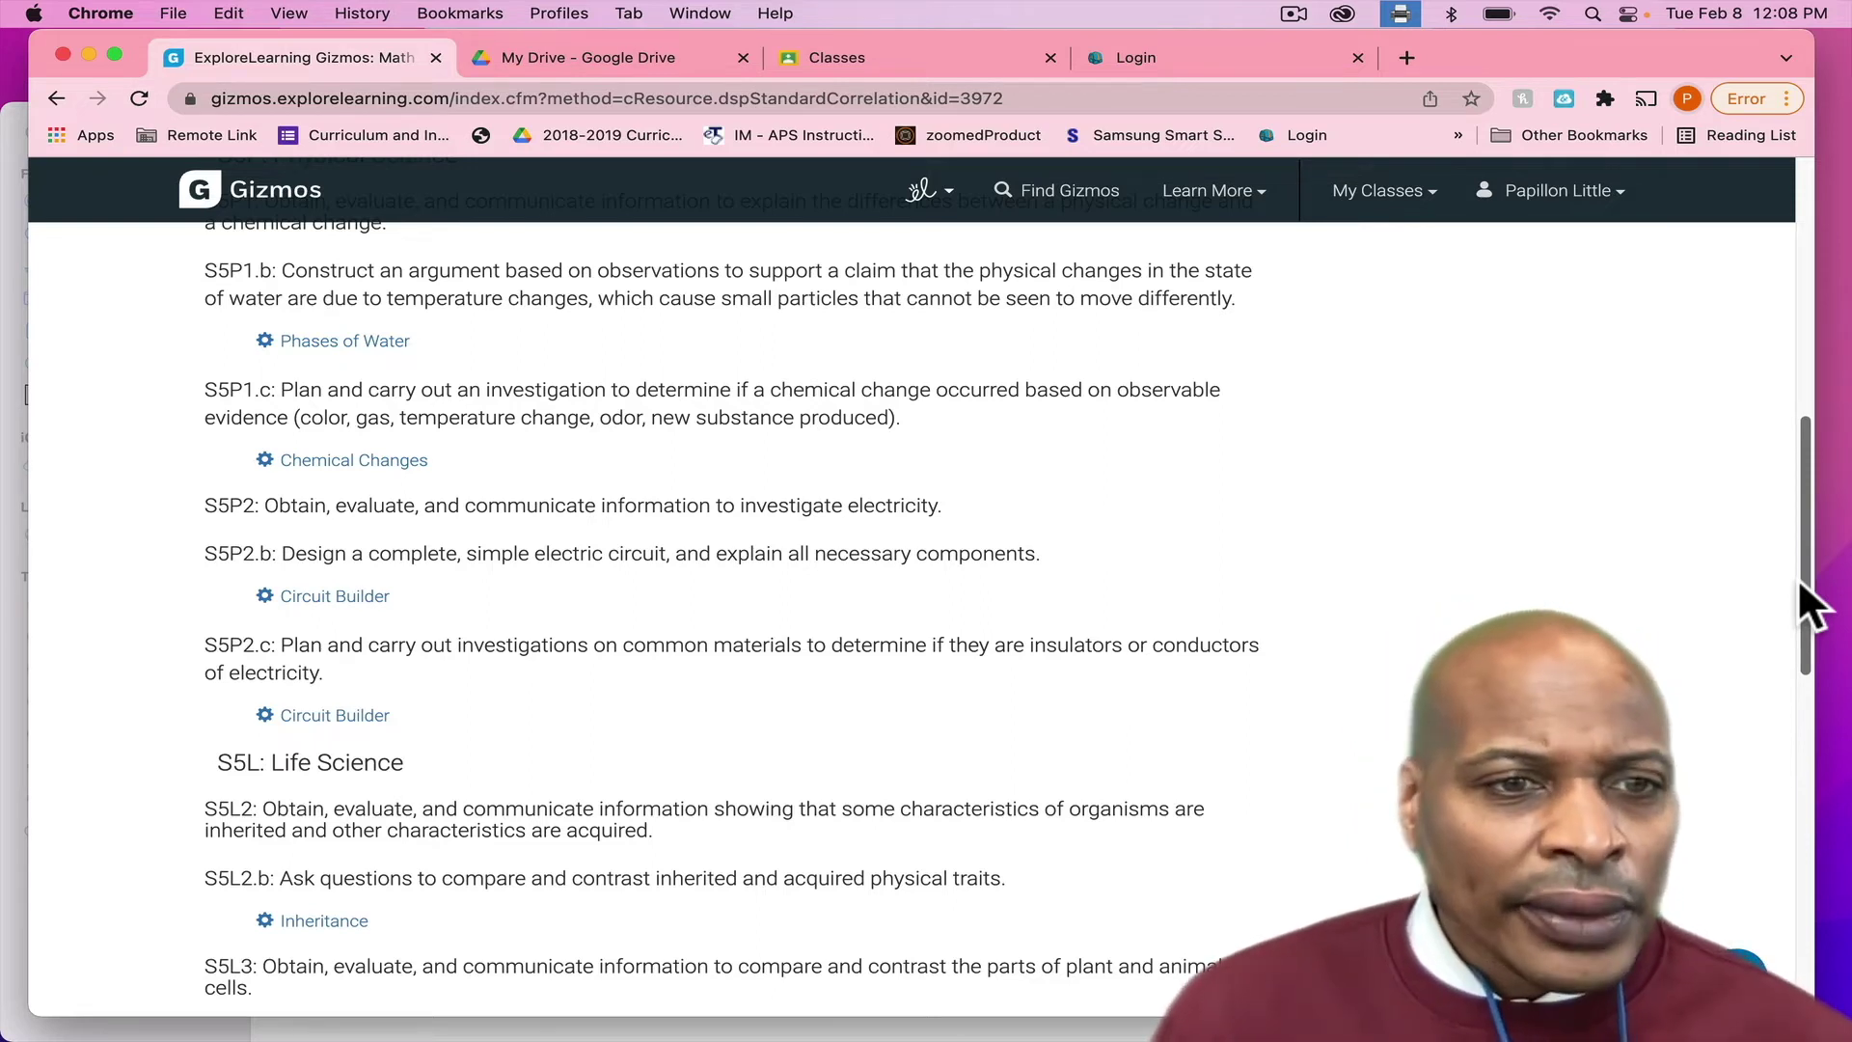
- Open the Circuit Builder details popup and launch the Gizmo
left_click(349, 600)
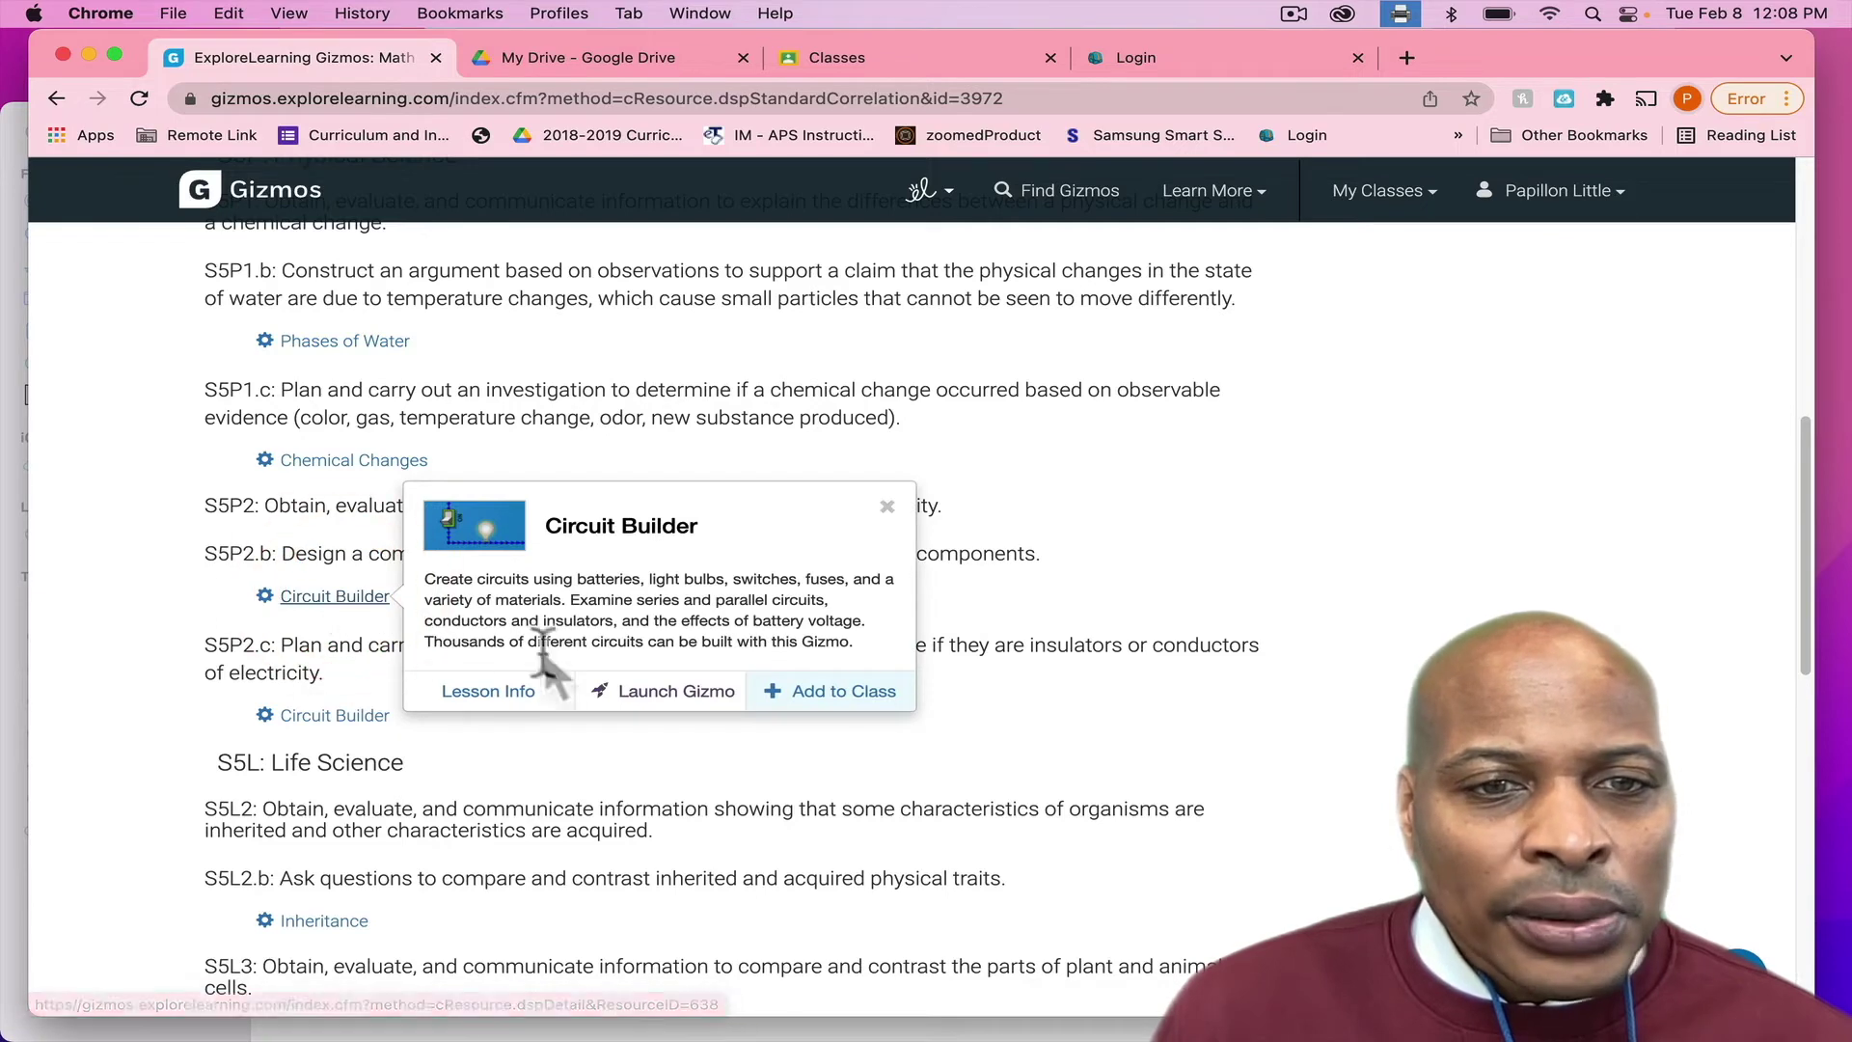
left_click(664, 705)
left_click(666, 703)
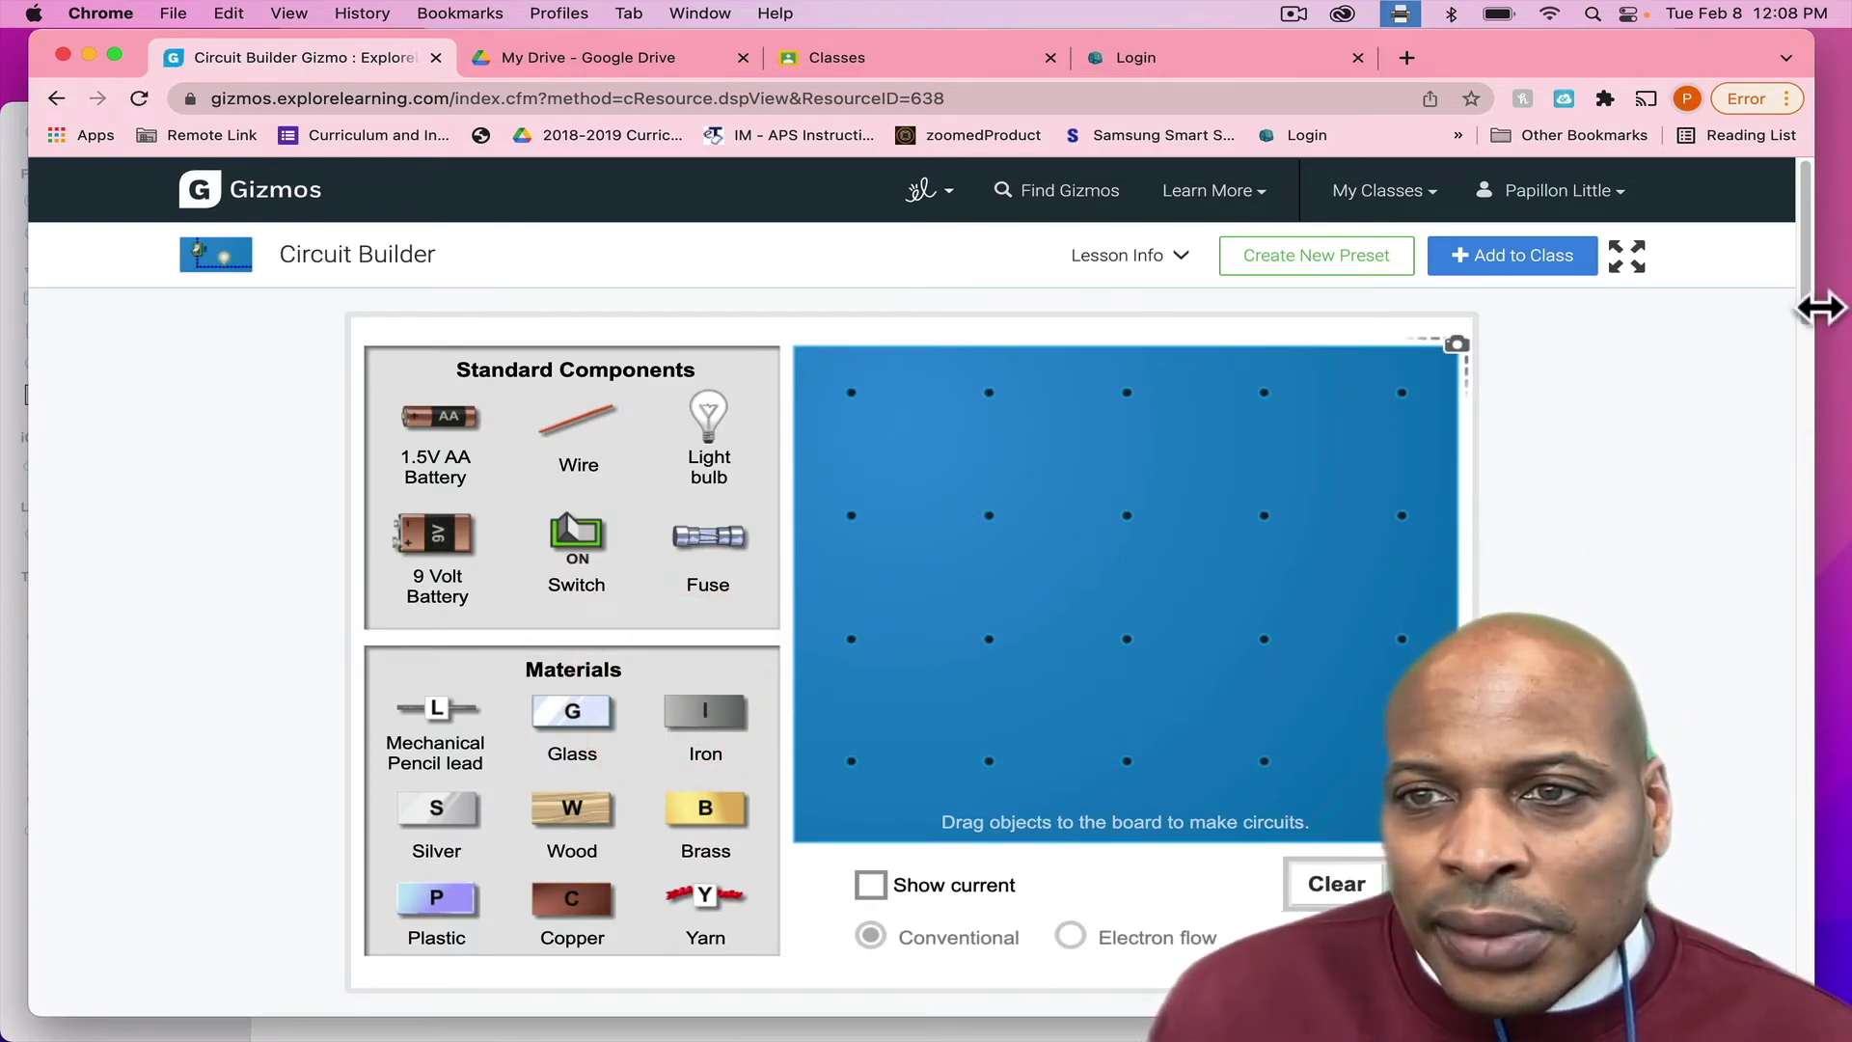
mouse_move(1806, 290)
left_mouse_down()
mouse_move(1811, 401)
mouse_move(1819, 348)
mouse_move(1796, 307)
left_mouse_up()
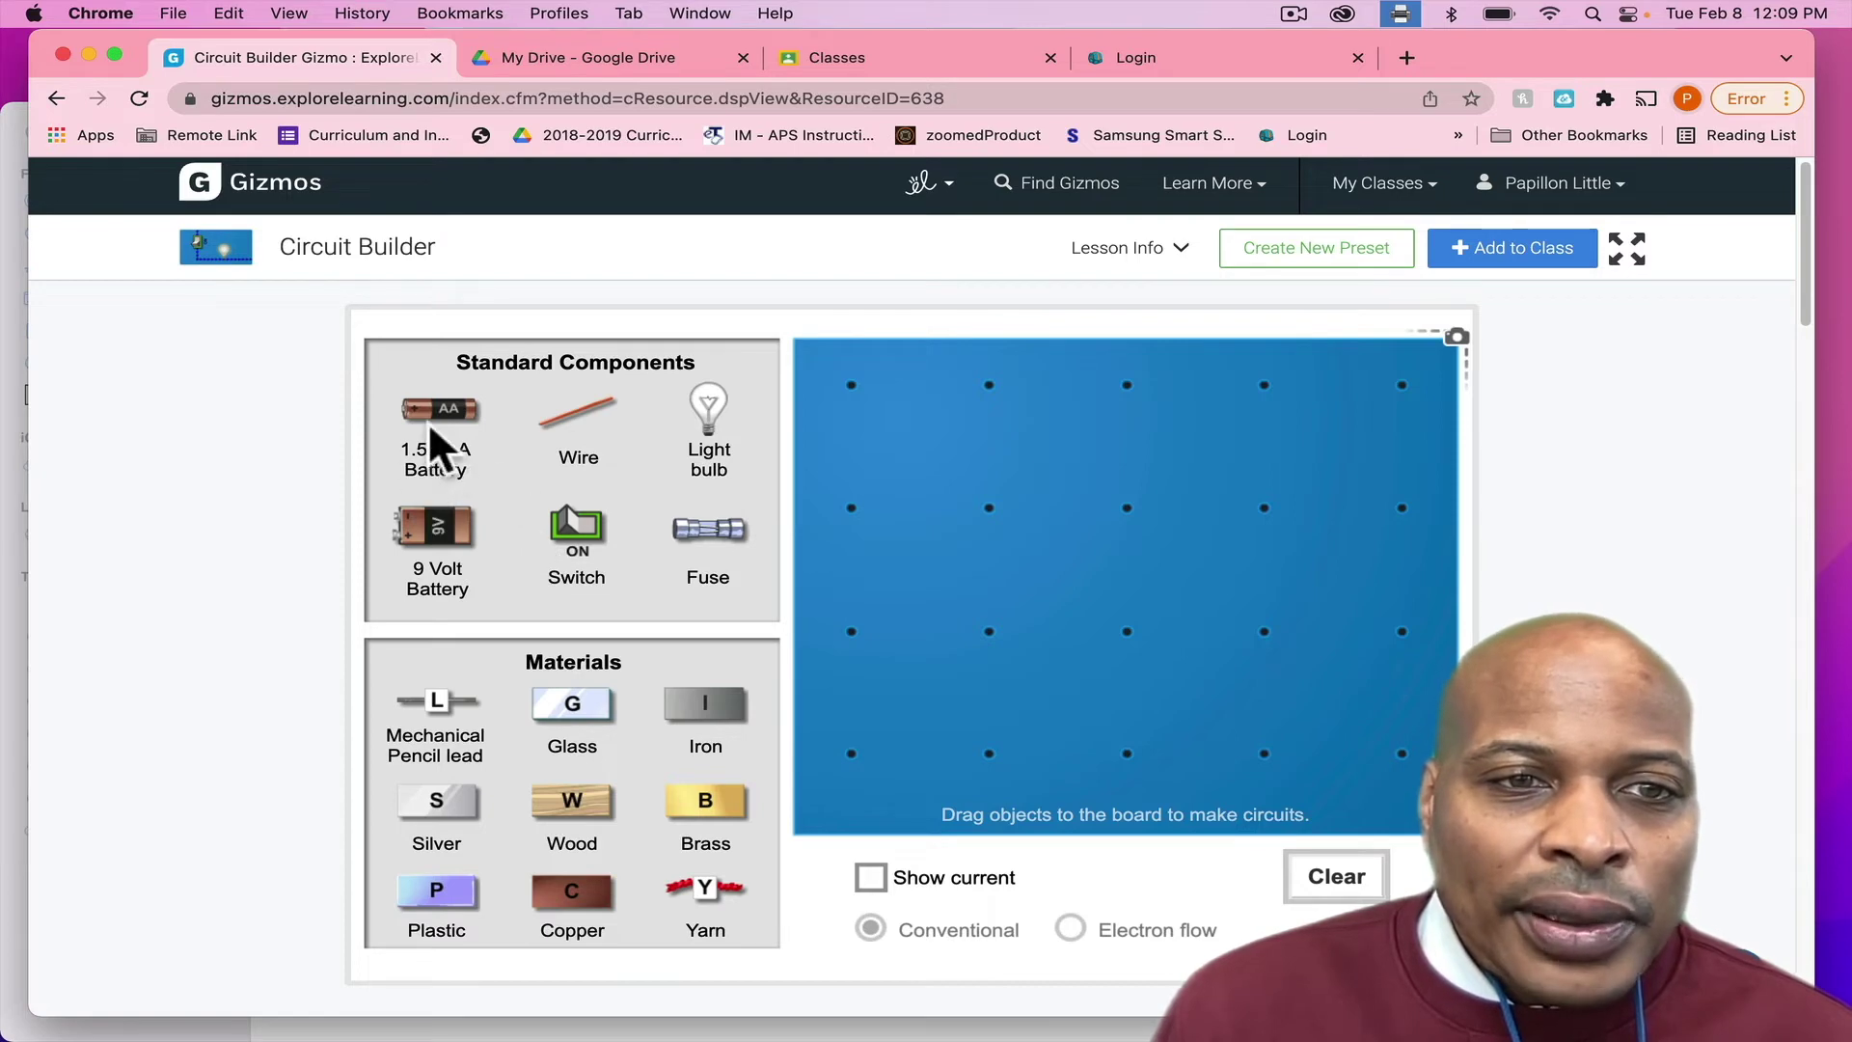
- Place a 1.5V AA battery, a wire and a switch on the board
left_click_drag(427, 414, 898, 509)
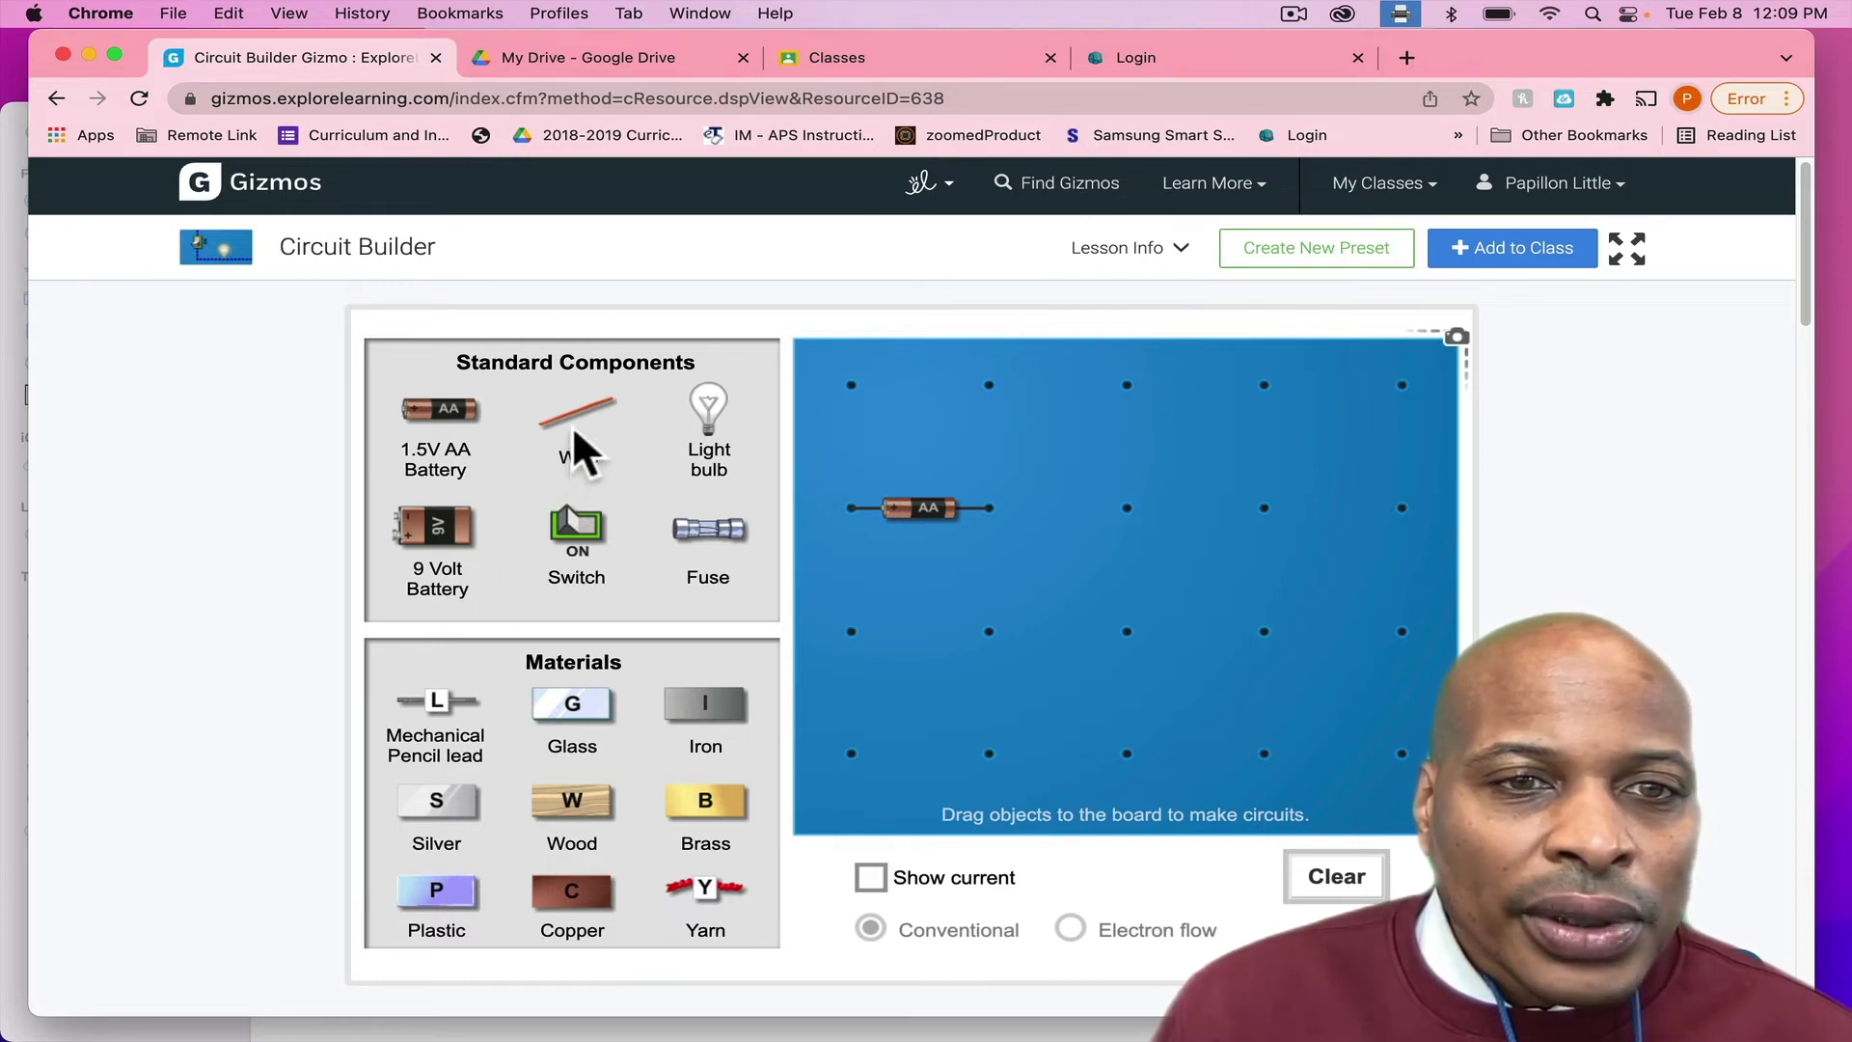
left_click_drag(574, 430, 818, 461)
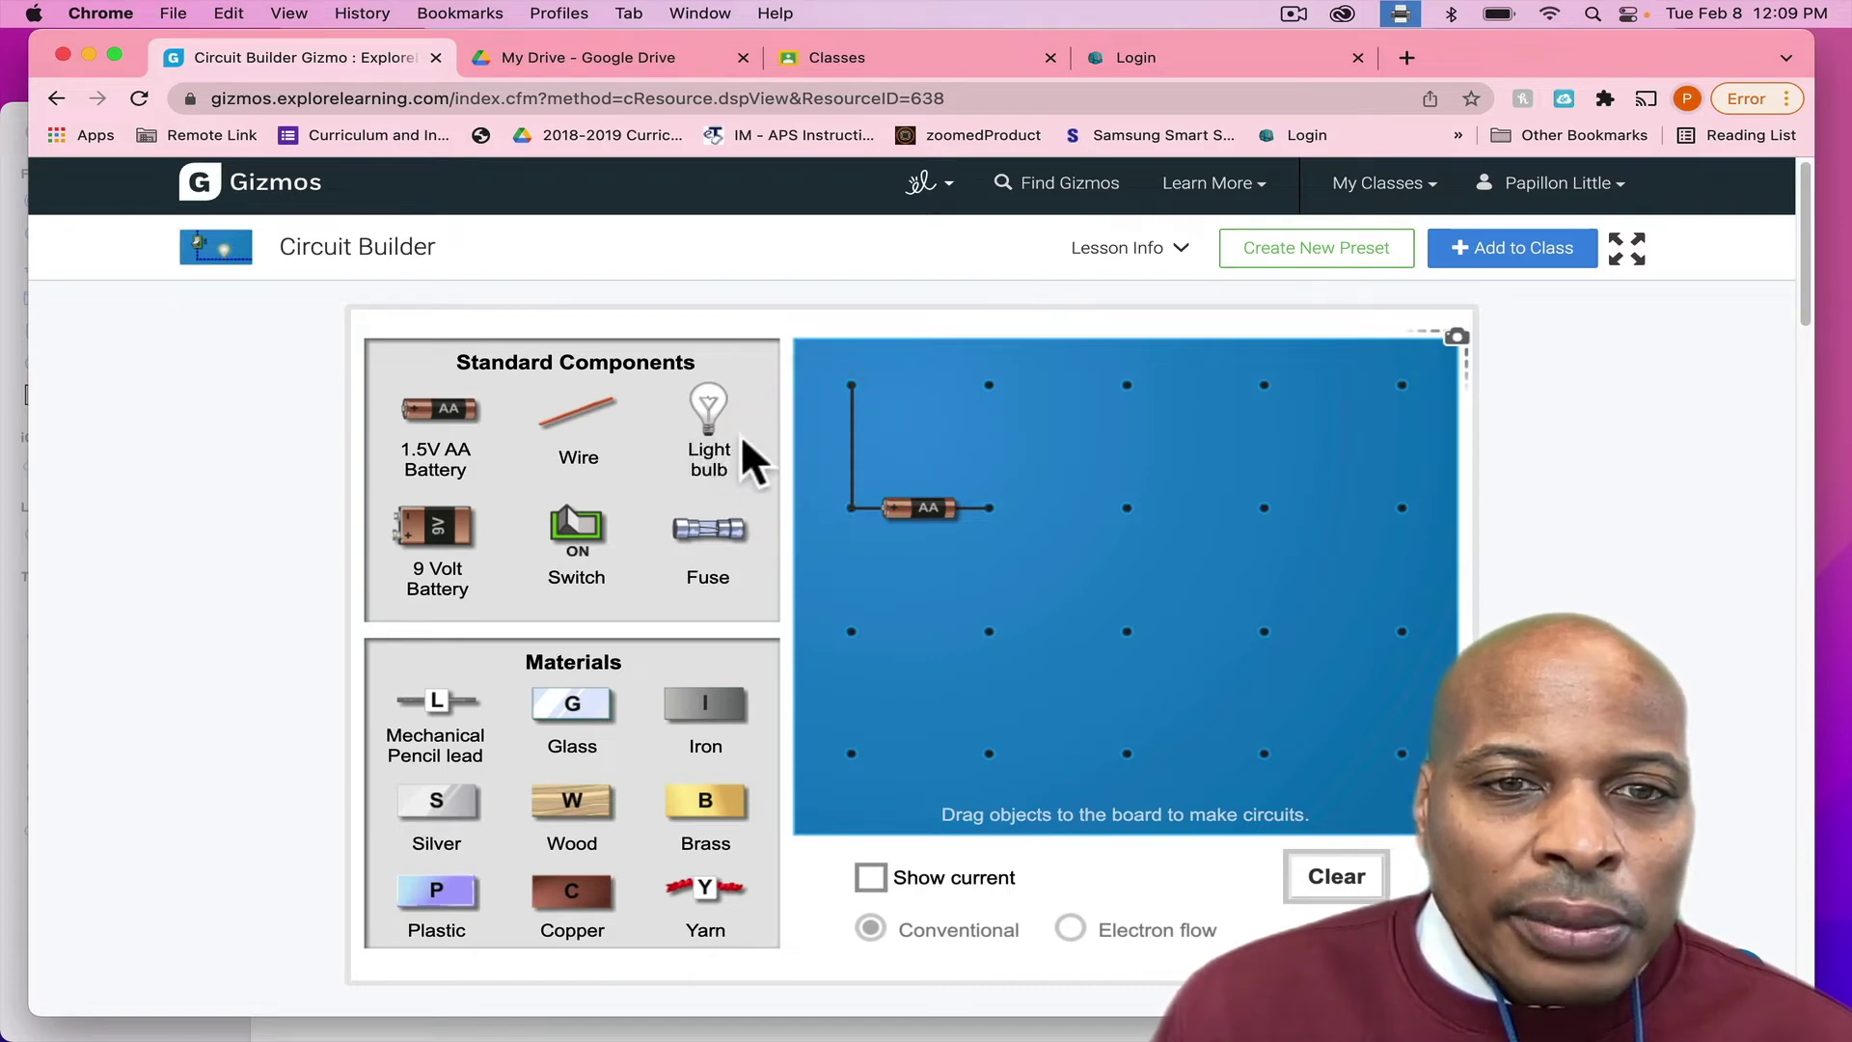
left_click_drag(714, 434, 706, 428)
left_click_drag(576, 526, 969, 428)
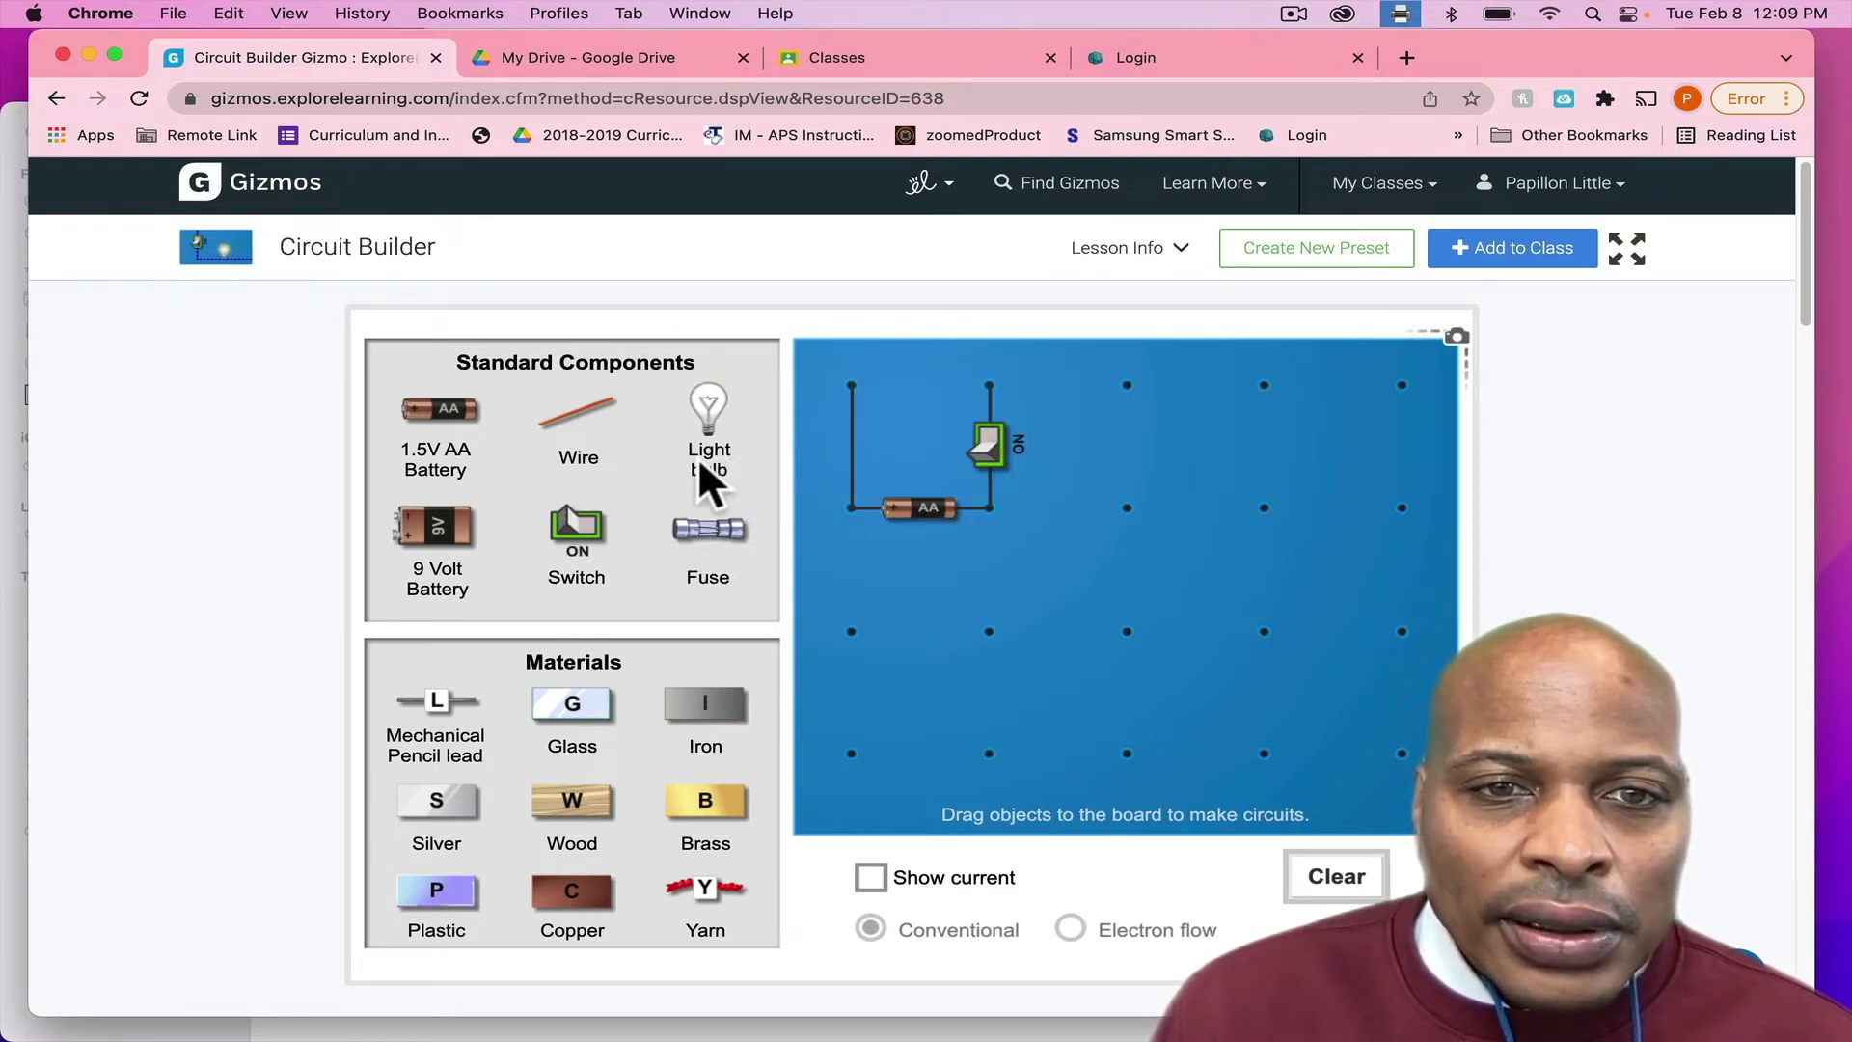
left_click(702, 453)
- Stand the battery upright, lay the switch along the bottom, run the wire across the top, then add a light bulb
left_click_drag(901, 495, 858, 488)
left_click_drag(986, 453, 917, 622)
left_click_drag(854, 400, 924, 494)
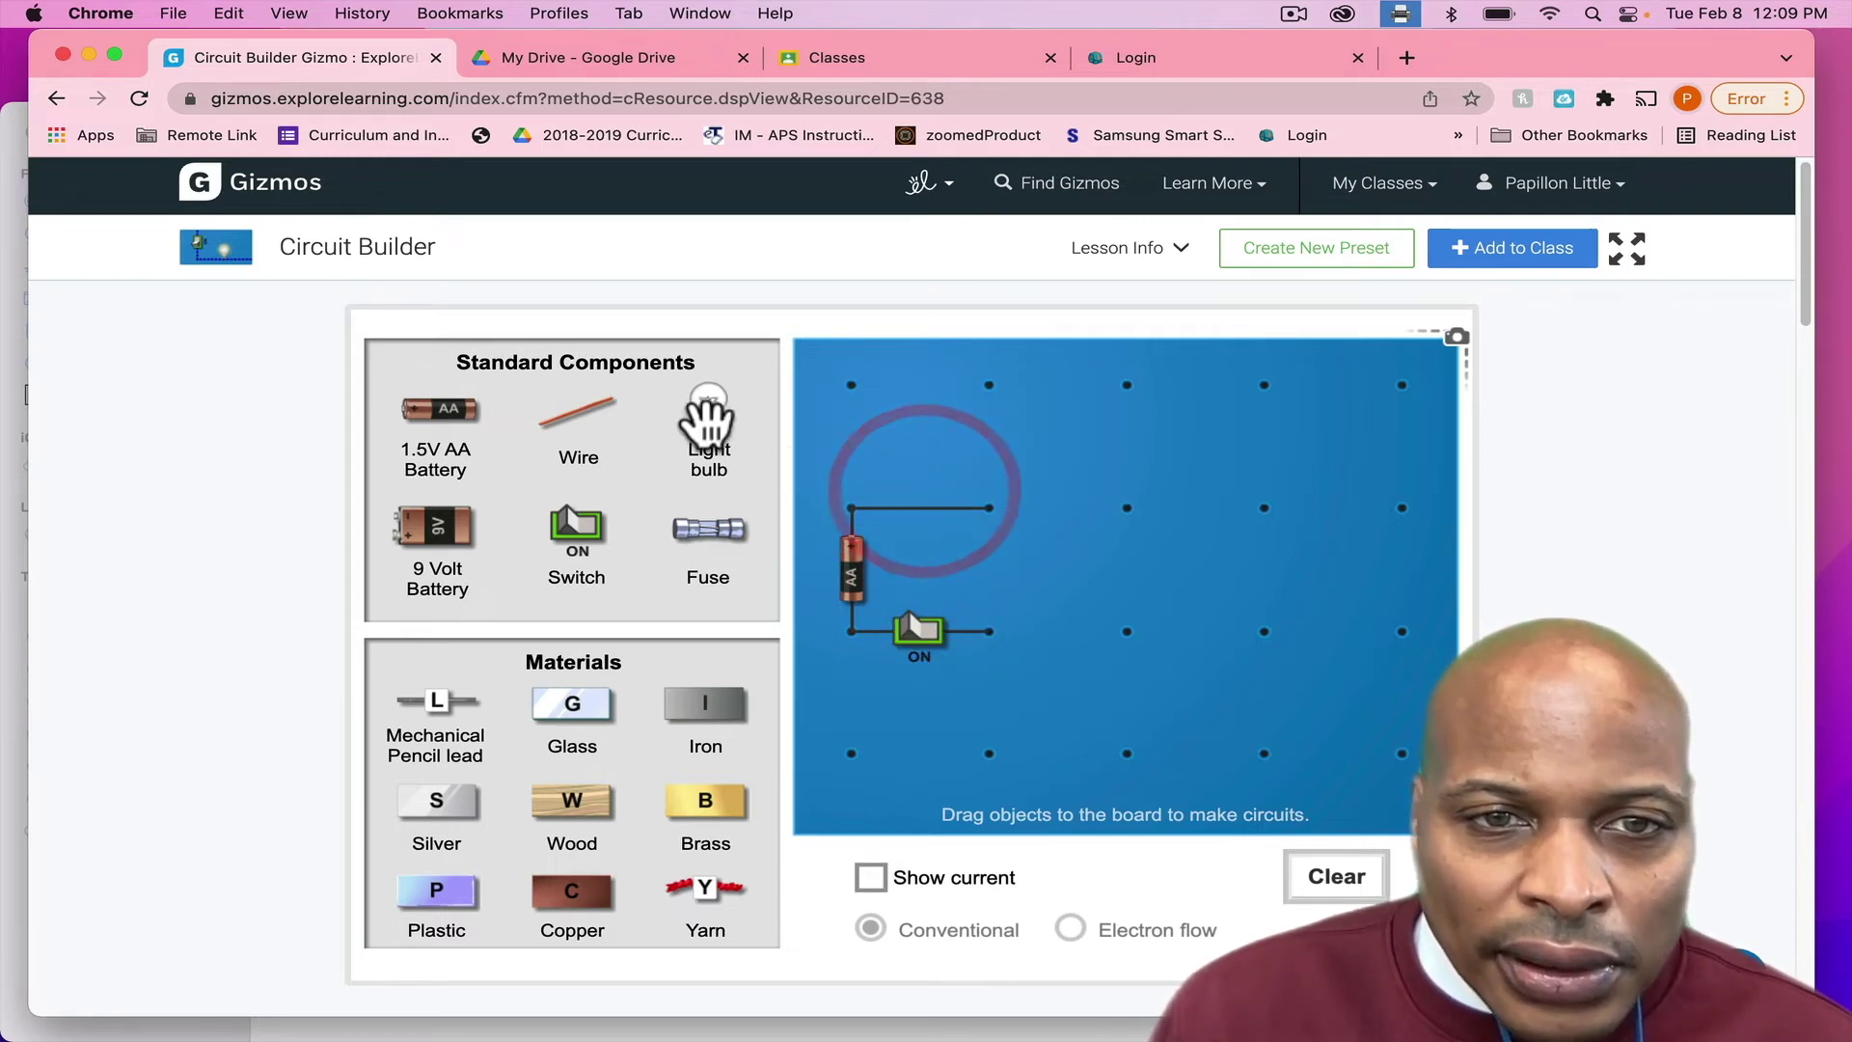
left_click_drag(714, 424, 972, 546)
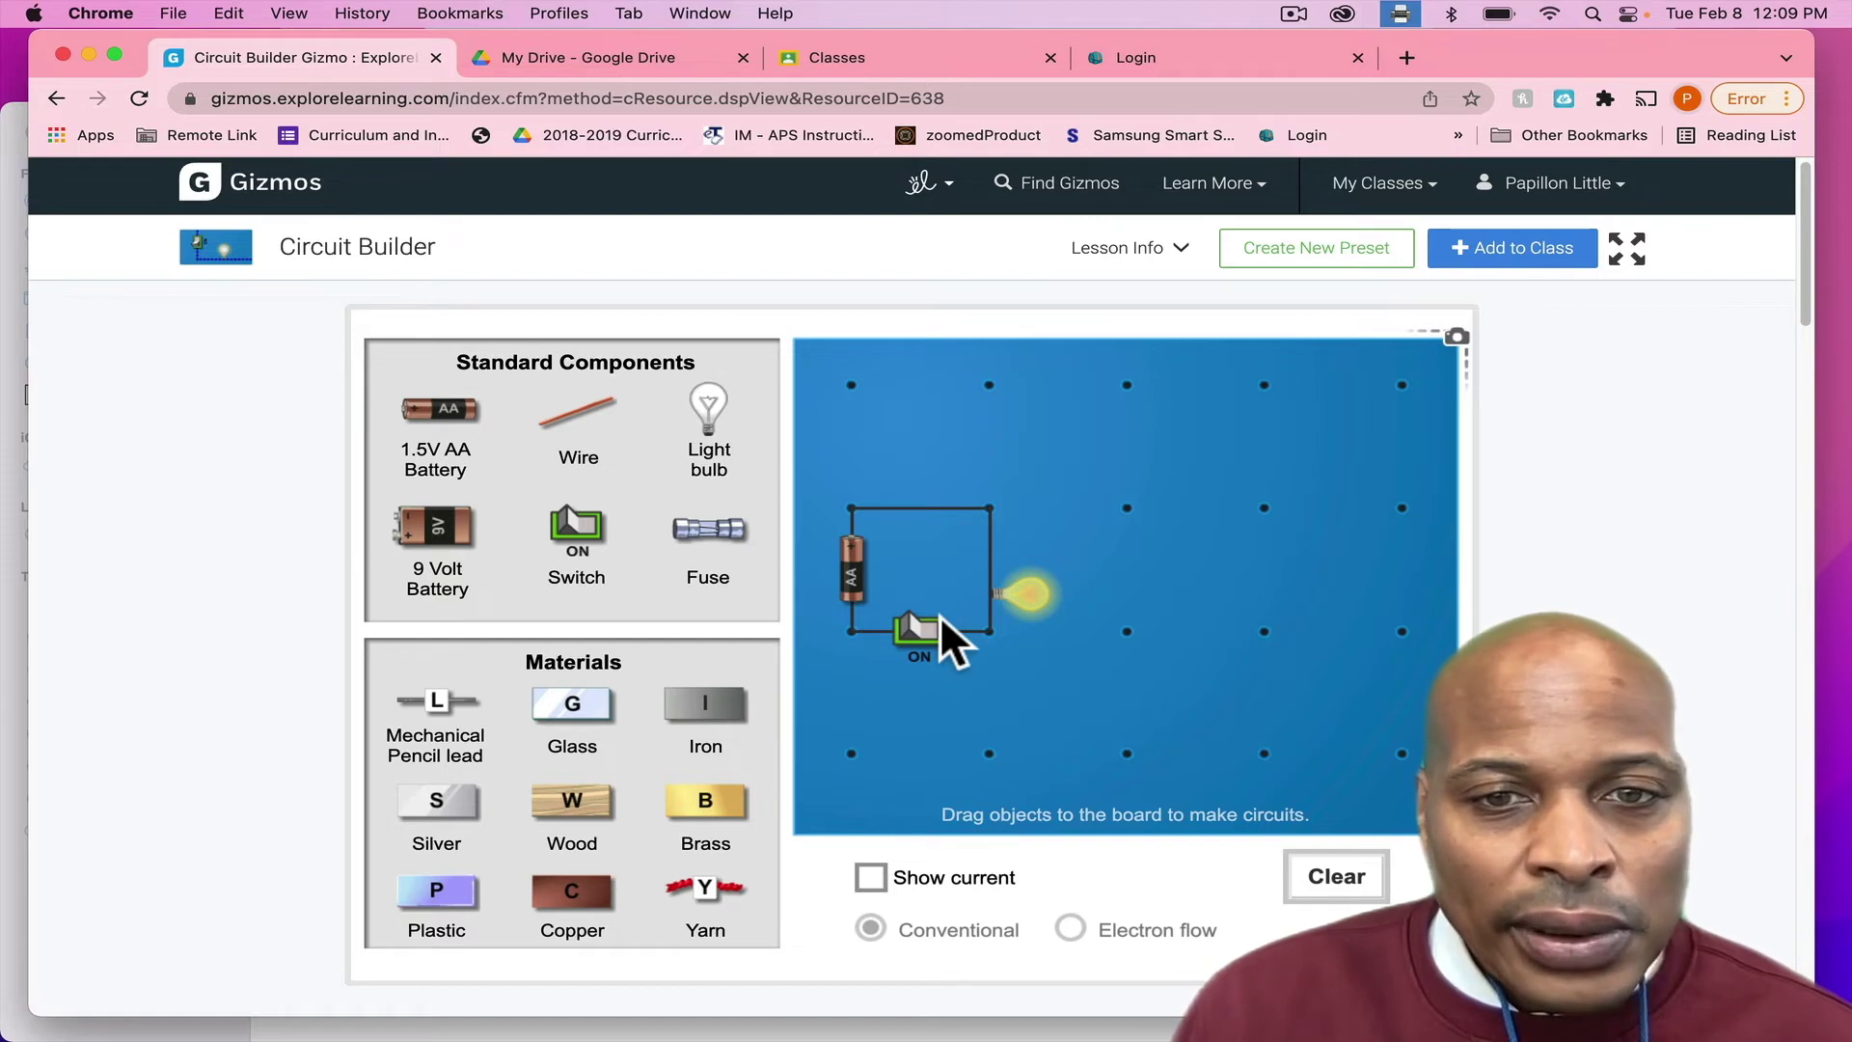
- Toggle the switch off, back on, and finally off so the bulb goes dark
left_click(915, 628)
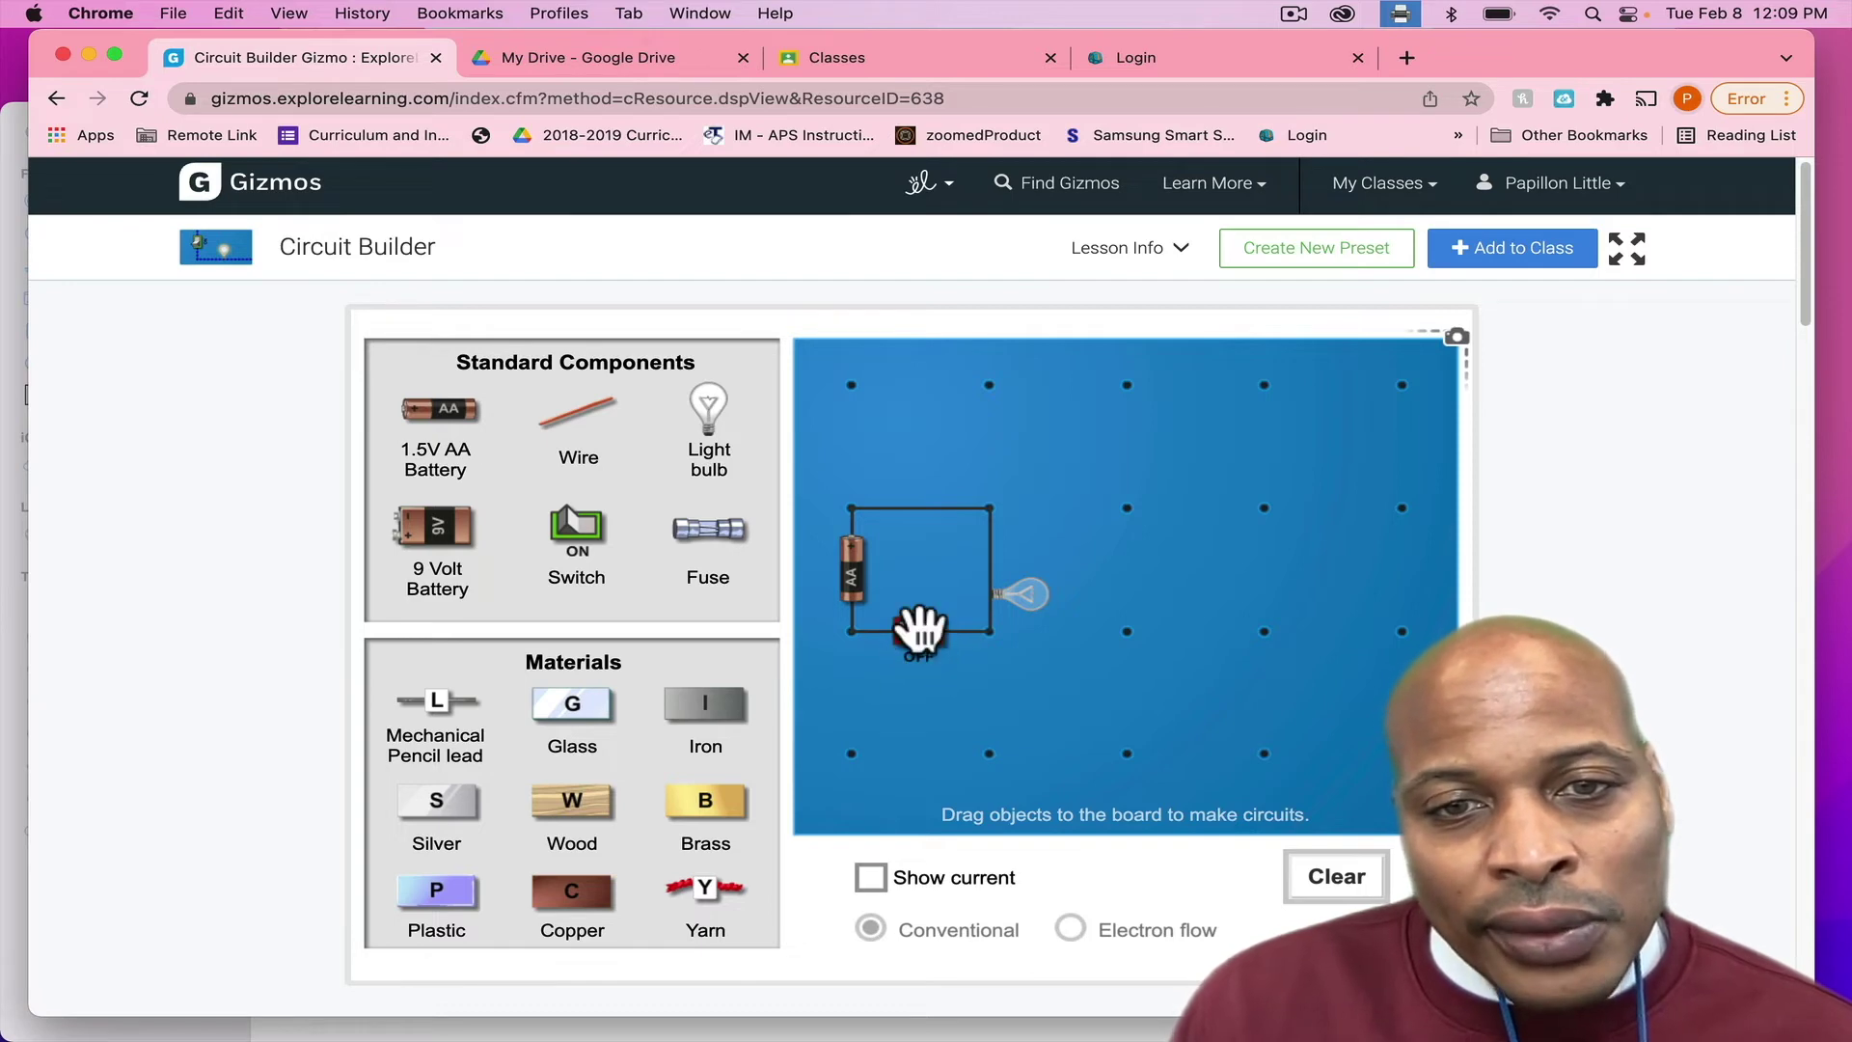
left_click(919, 629)
left_click(924, 627)
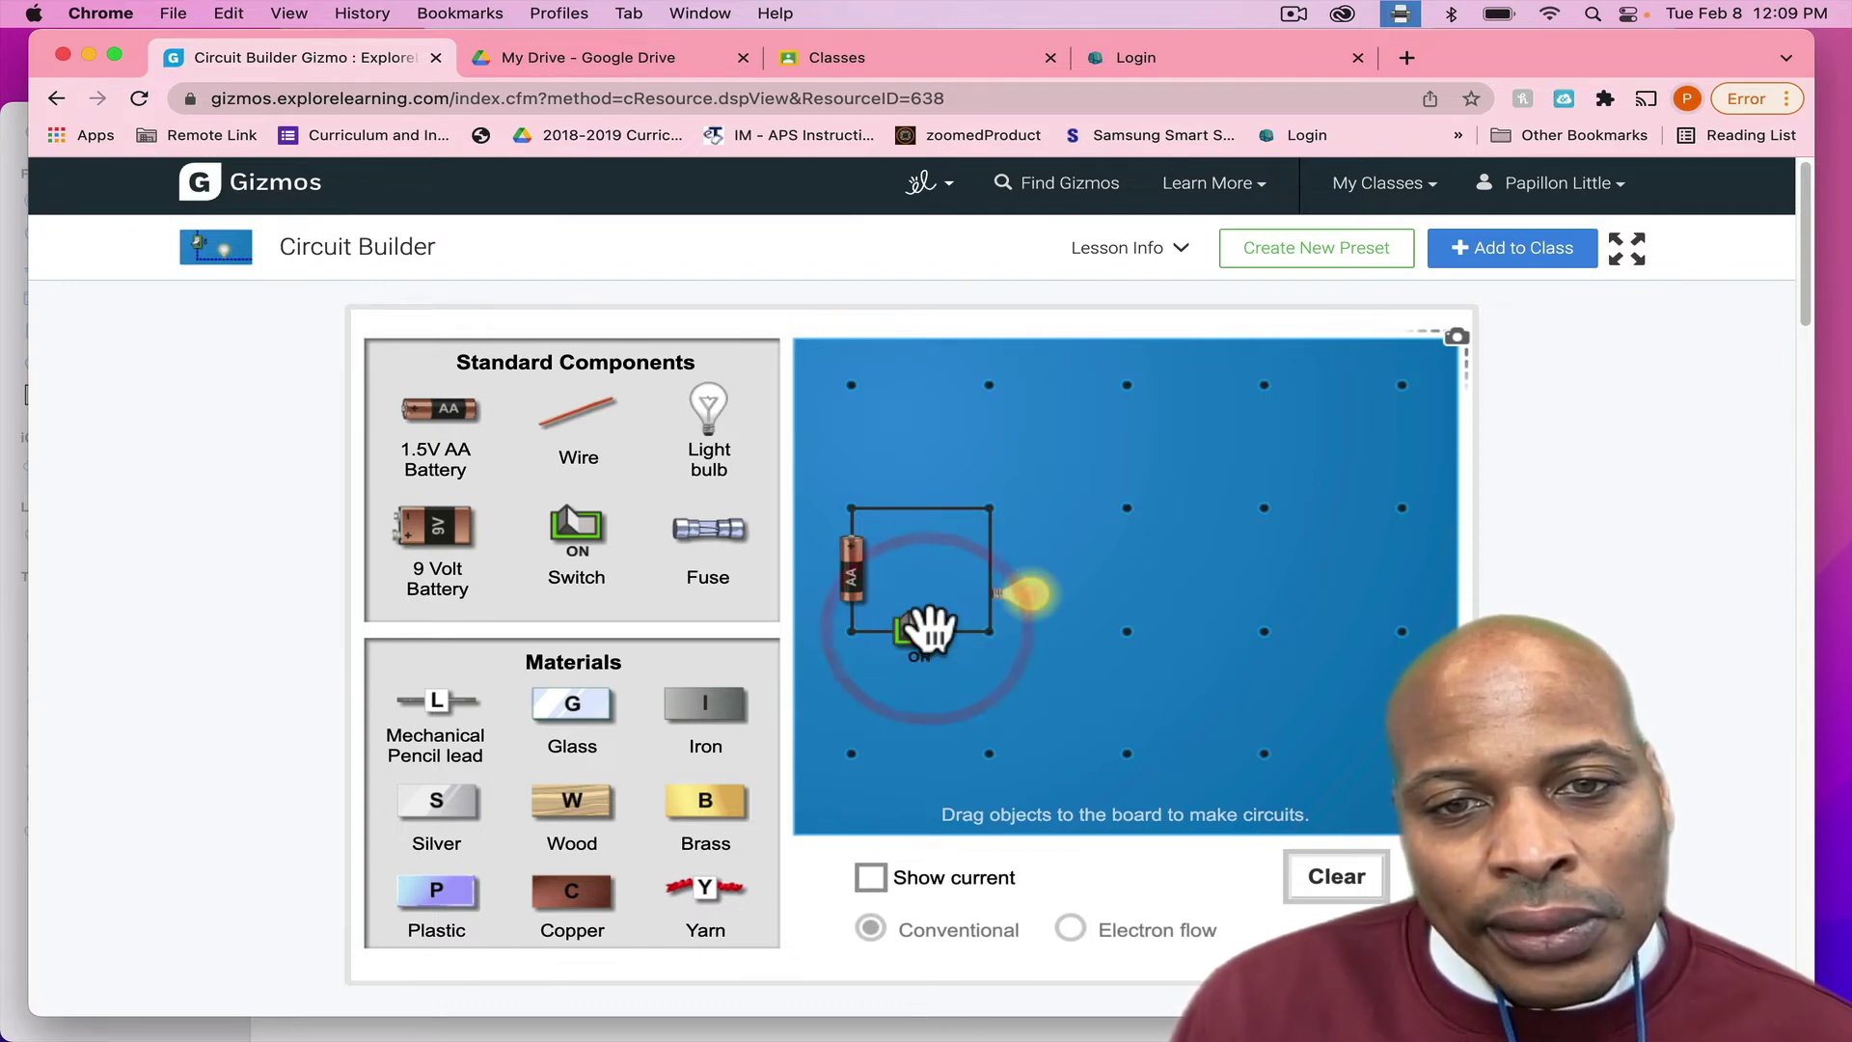
left_click(925, 627)
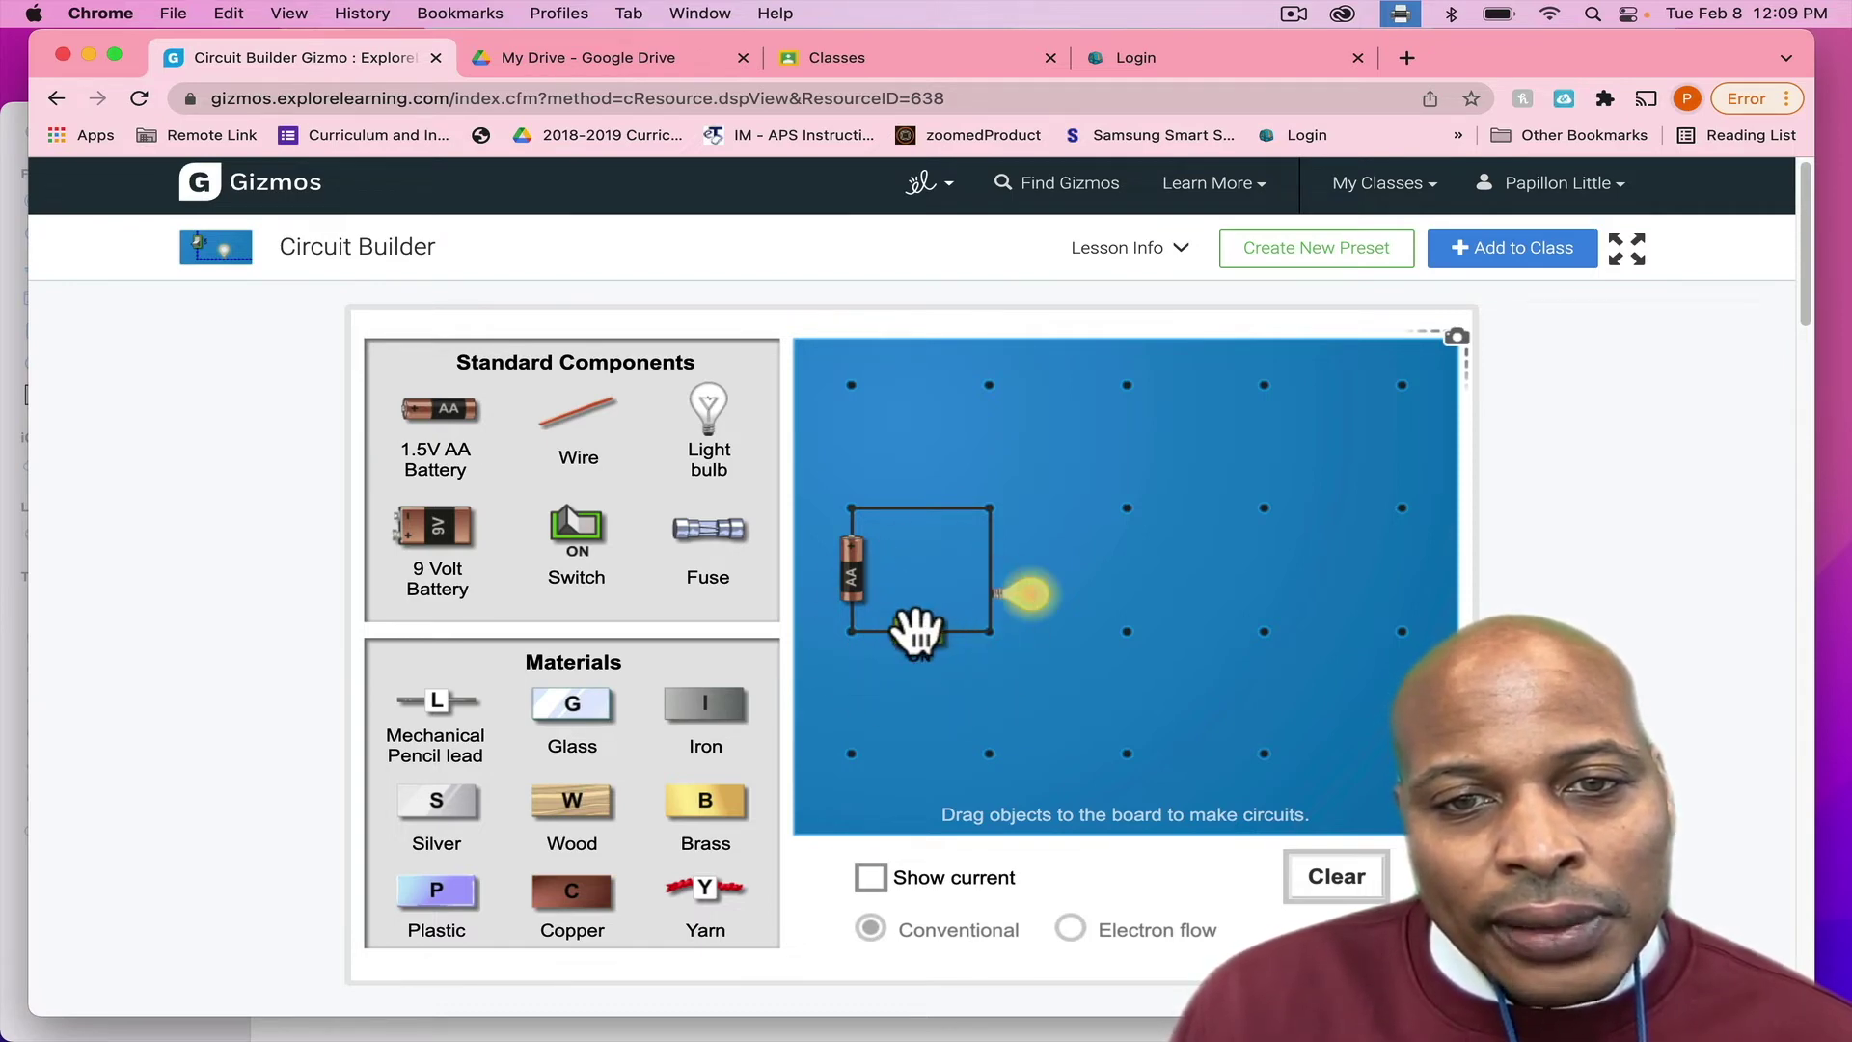
left_click(916, 630)
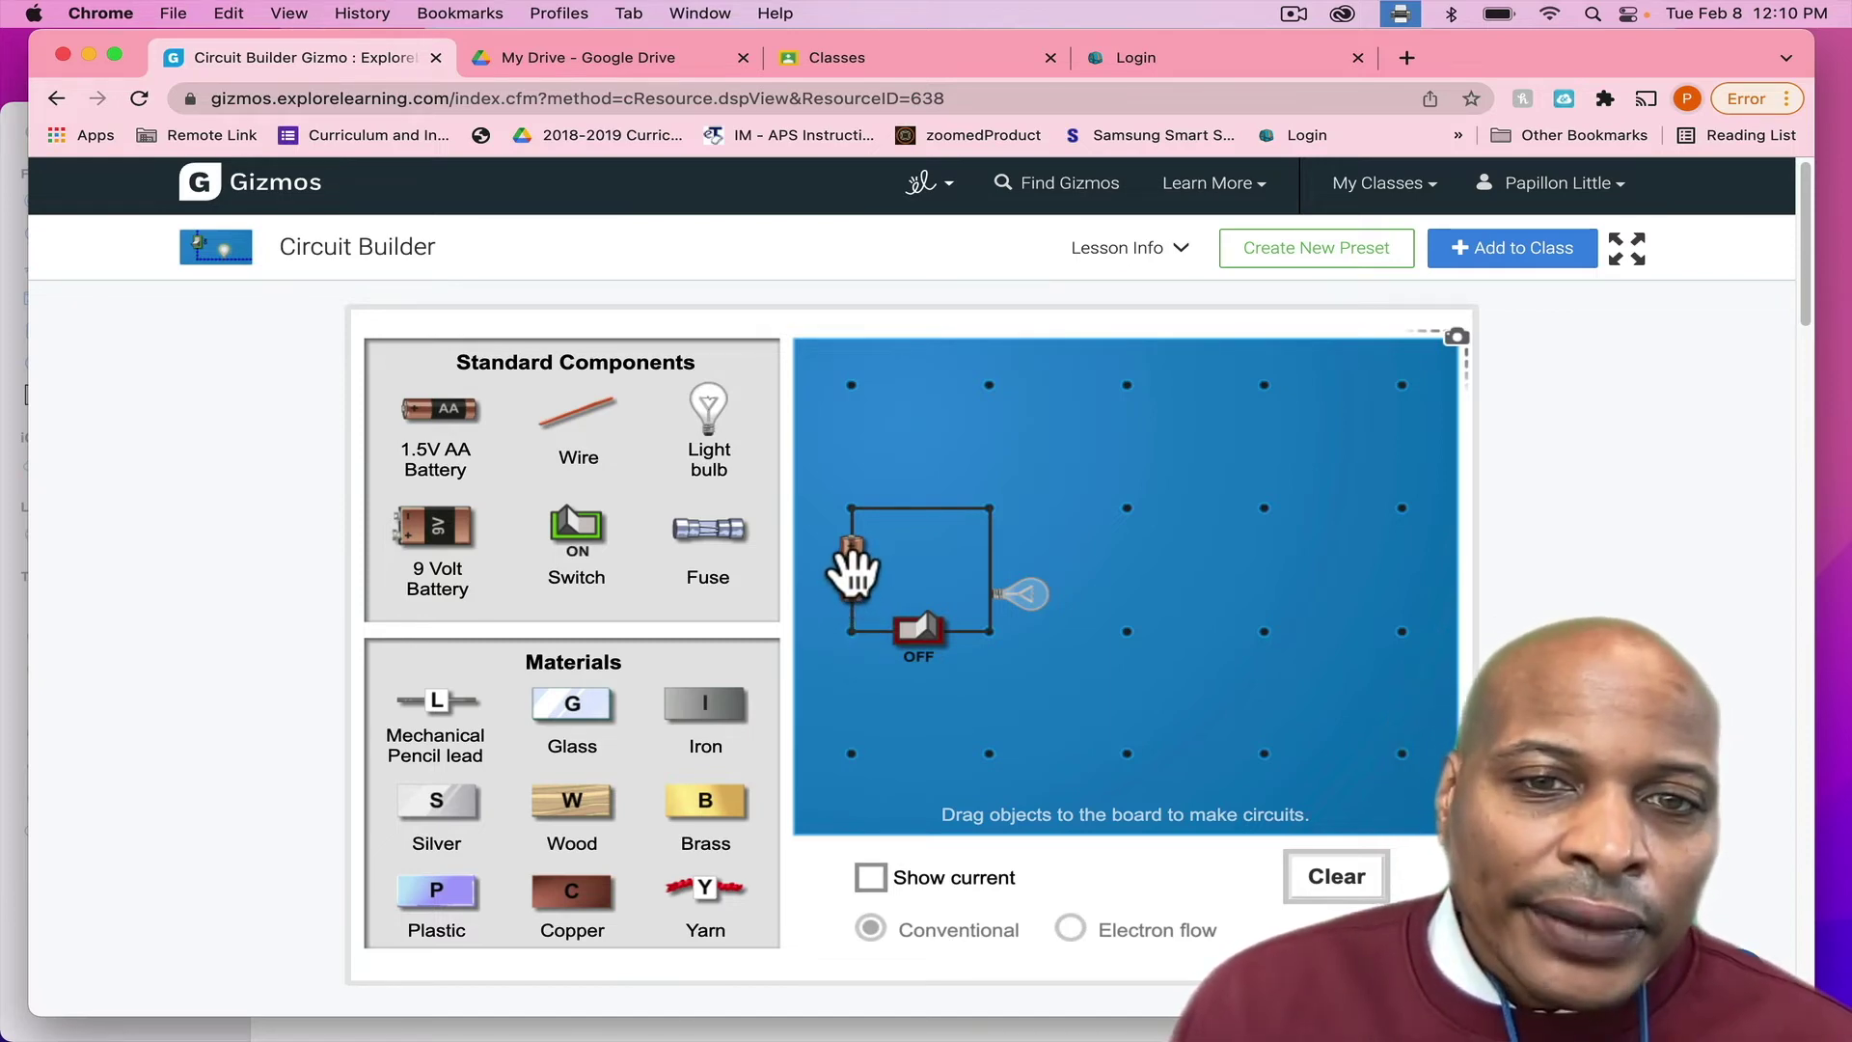
- Replace the AA battery with a 9 Volt battery, then switch the bulb on and off
left_click_drag(852, 569, 574, 454)
left_click_drag(434, 529, 831, 554)
left_click(778, 542)
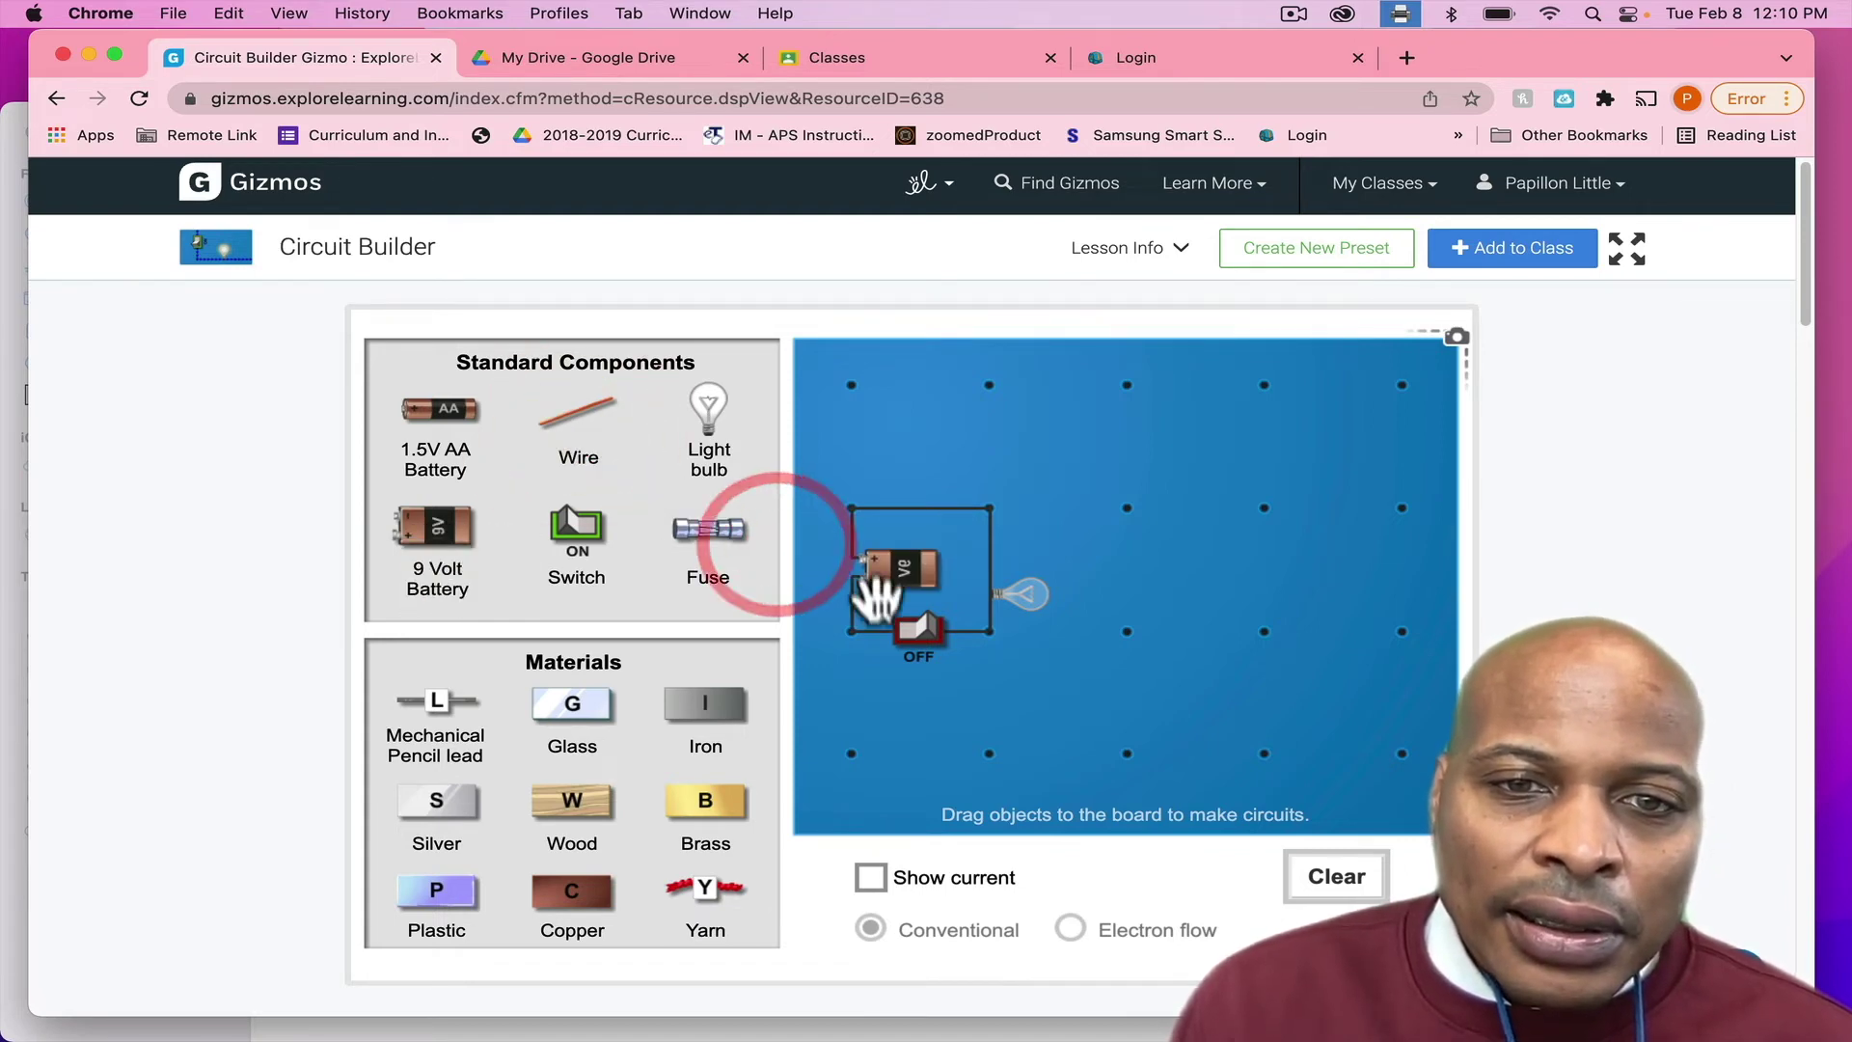
left_click(923, 622)
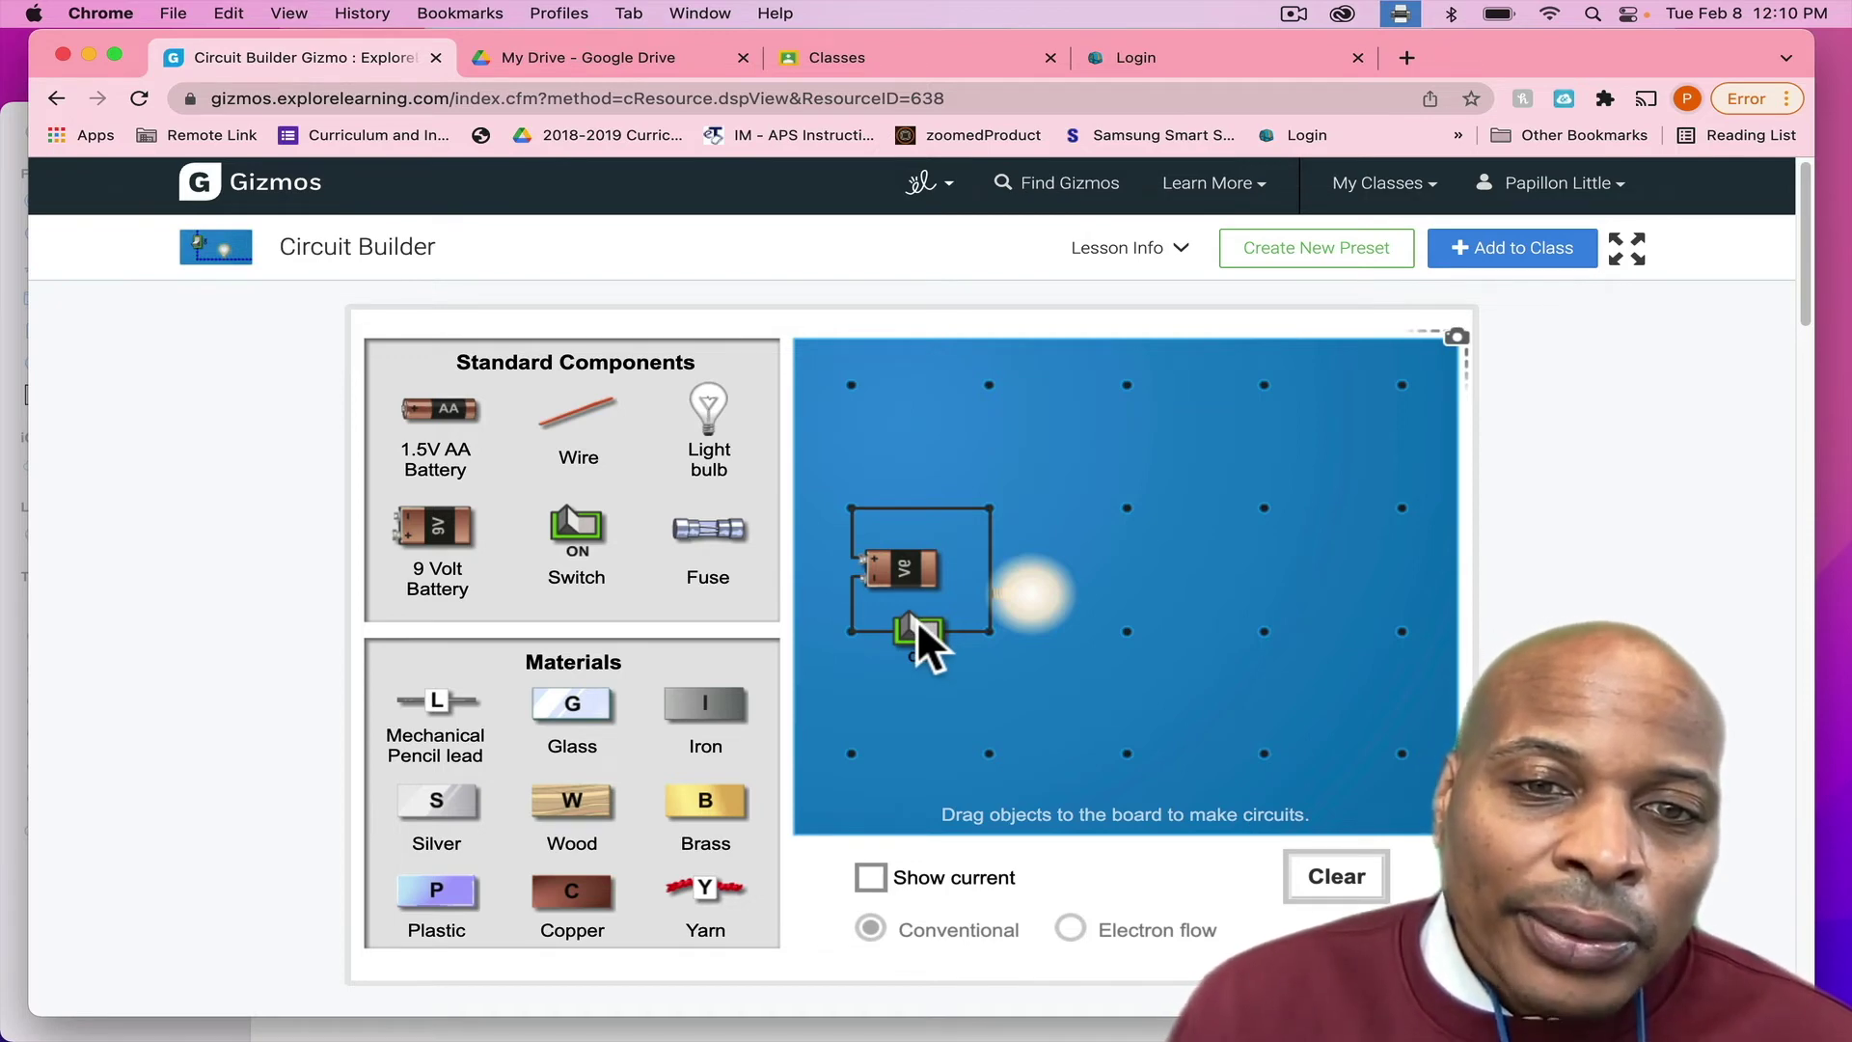
left_click(916, 629)
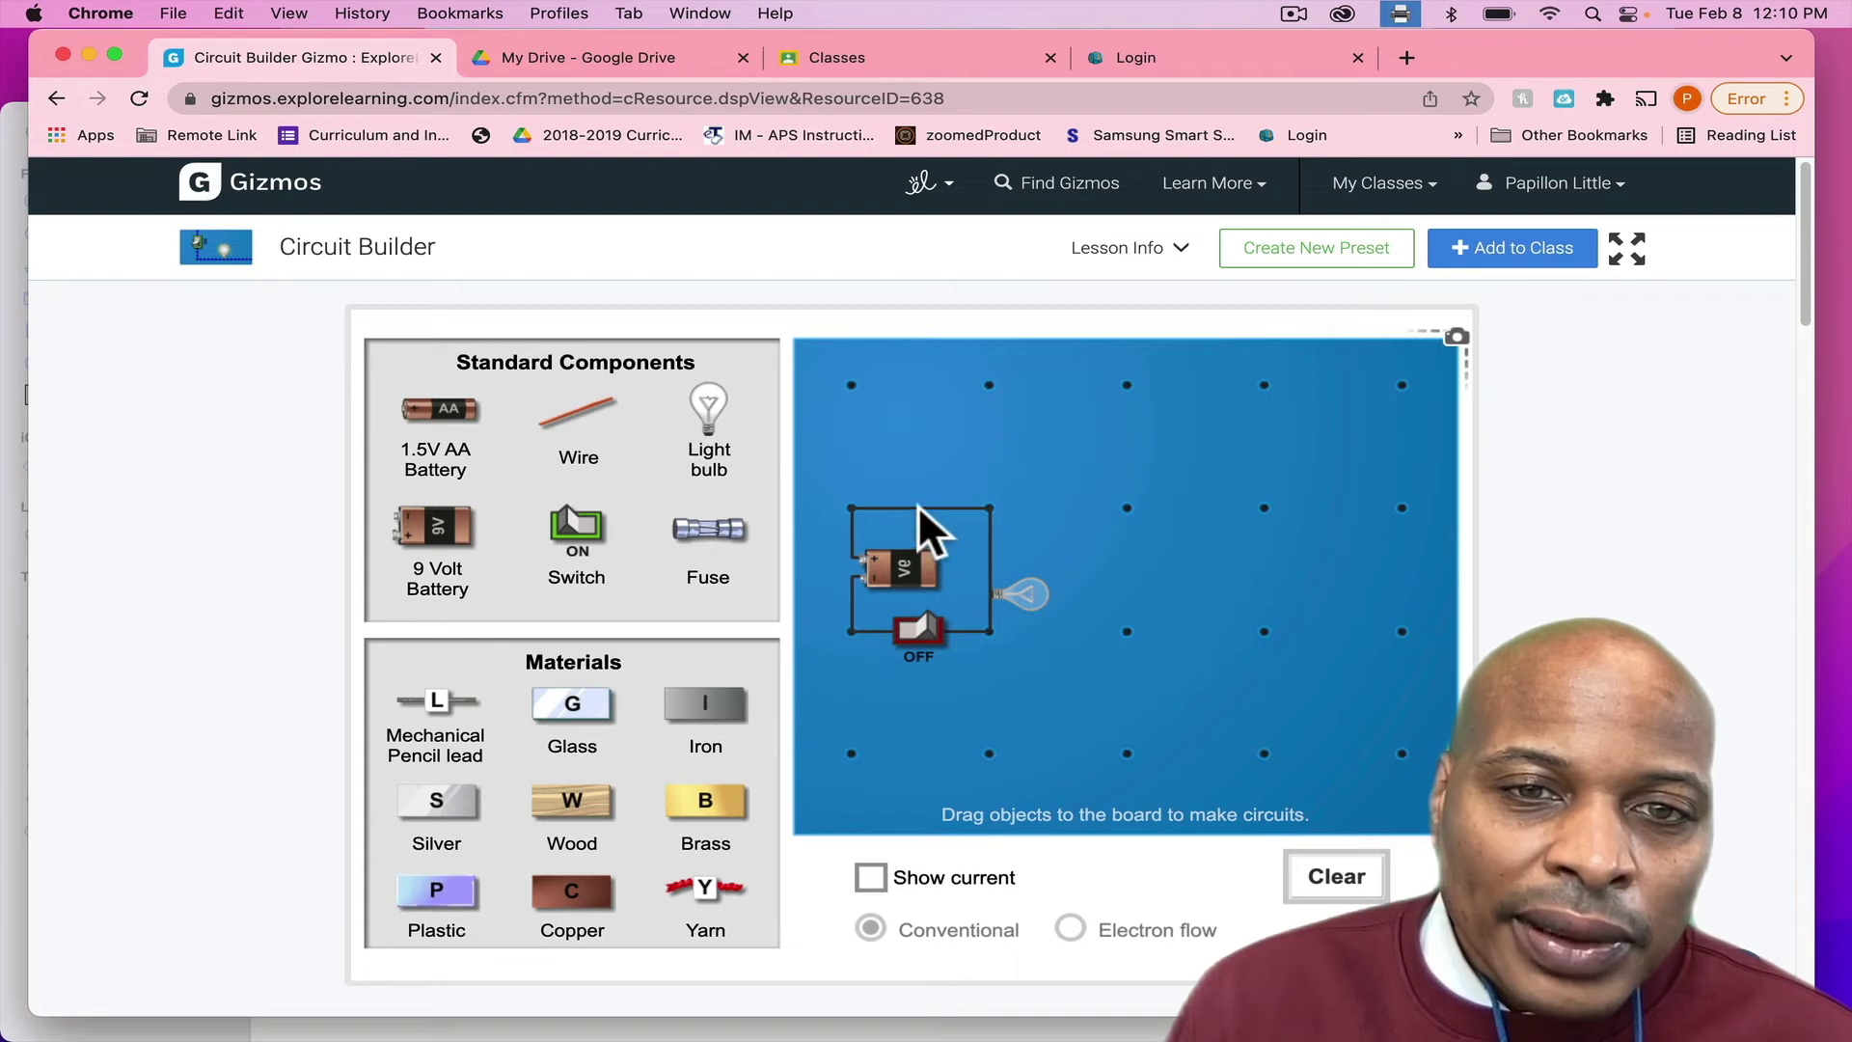
- Replace the top wire with Iron and test it with the switch on, then off
left_click_drag(918, 511, 629, 446)
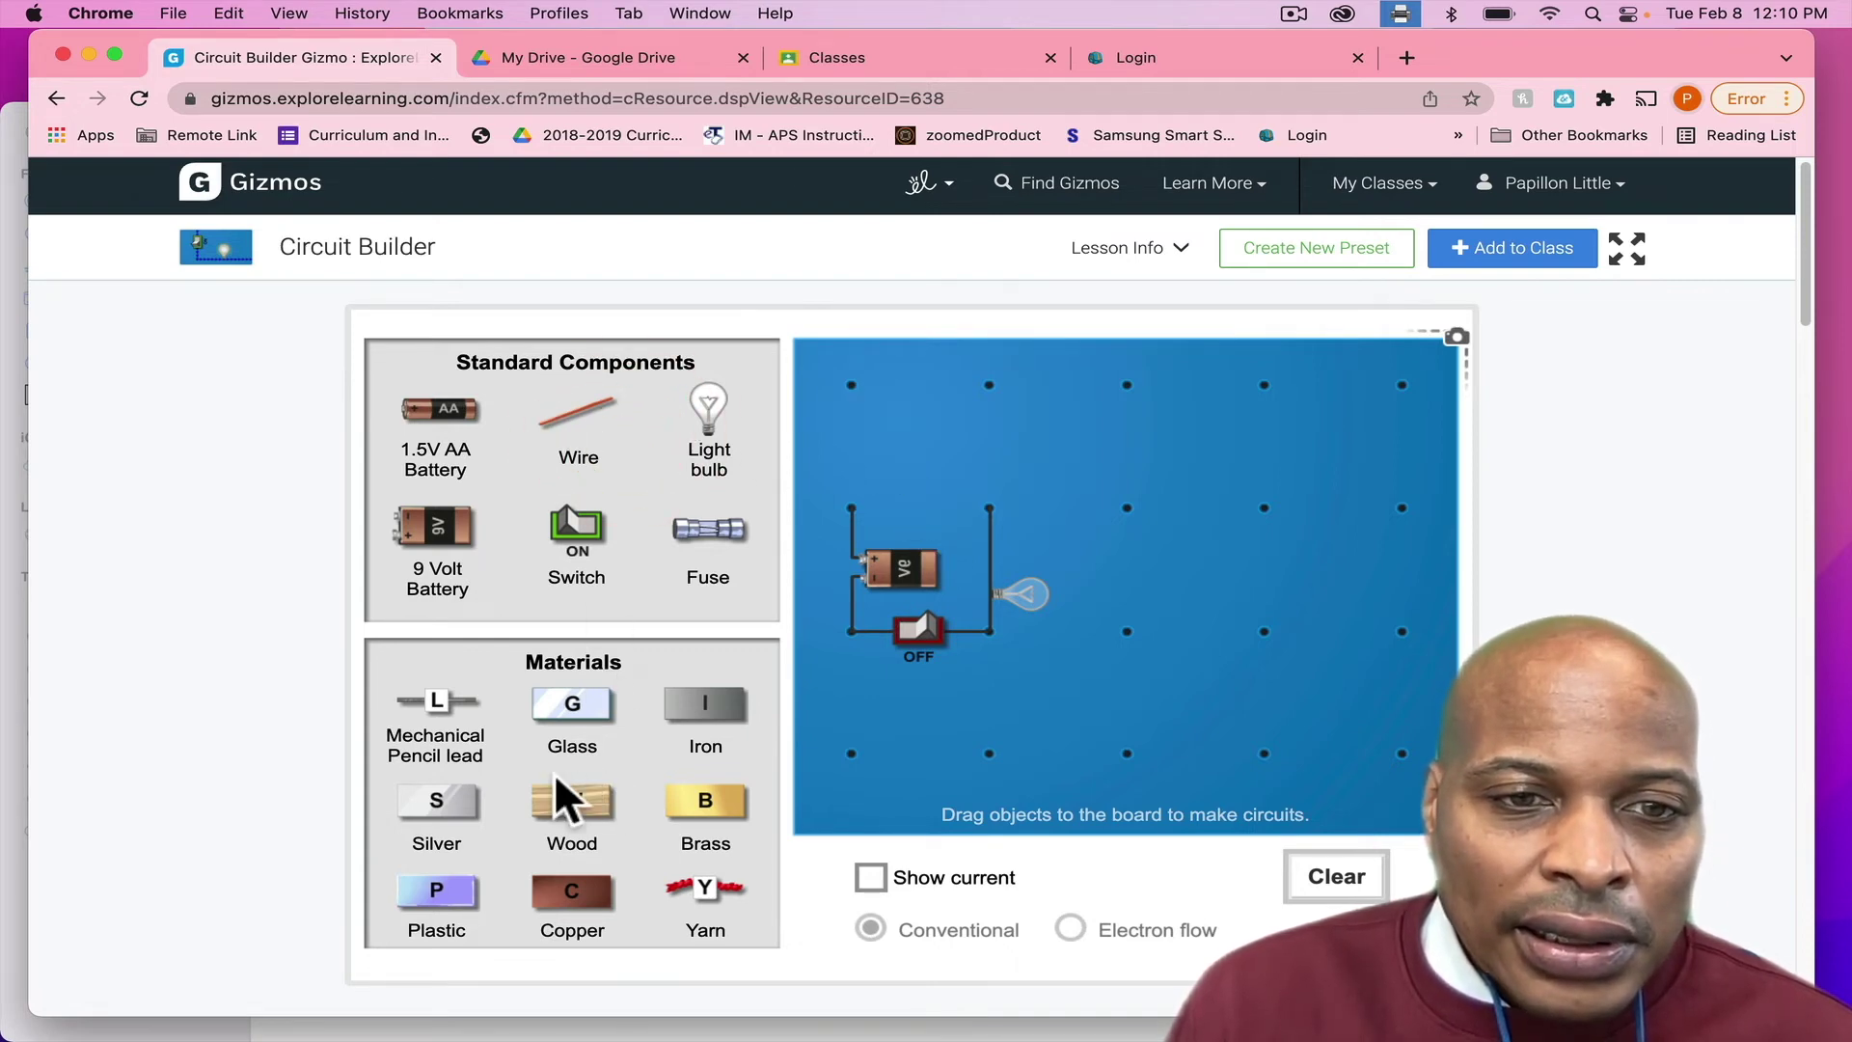
scroll(575, 761, "up", 1)
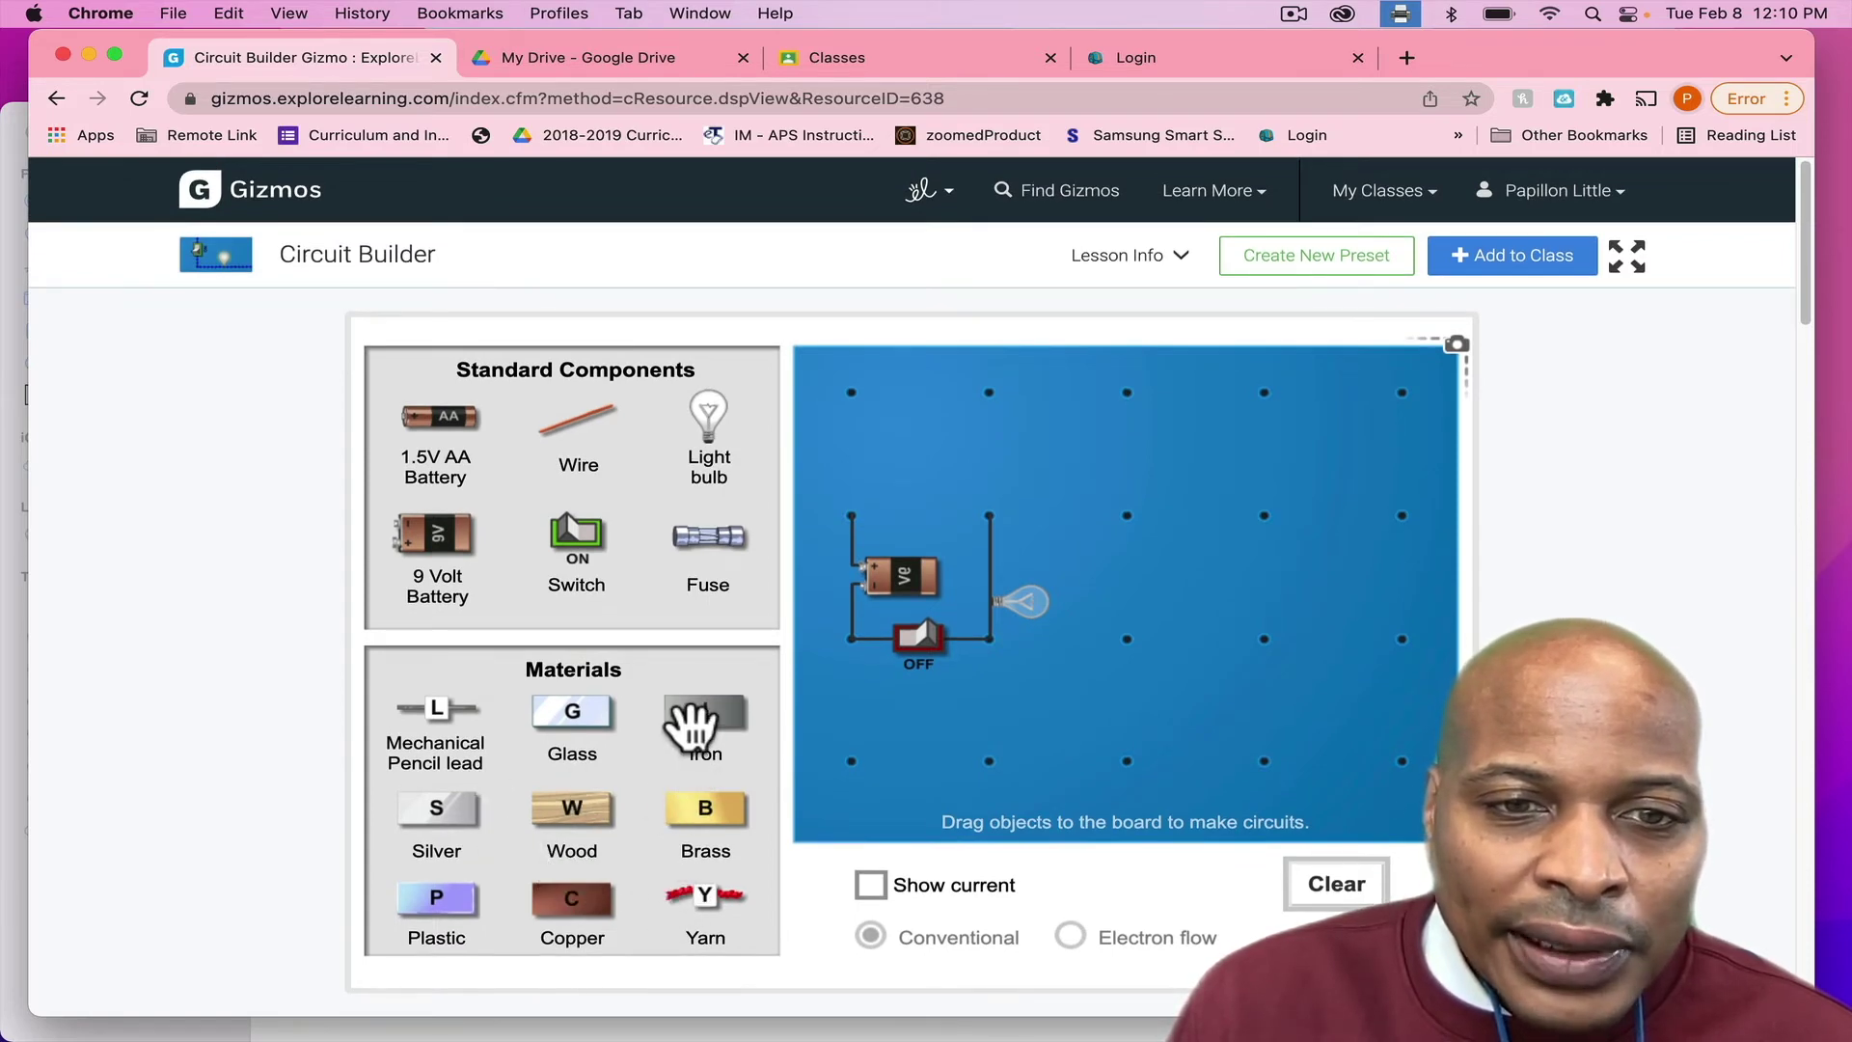
left_click_drag(693, 725, 876, 532)
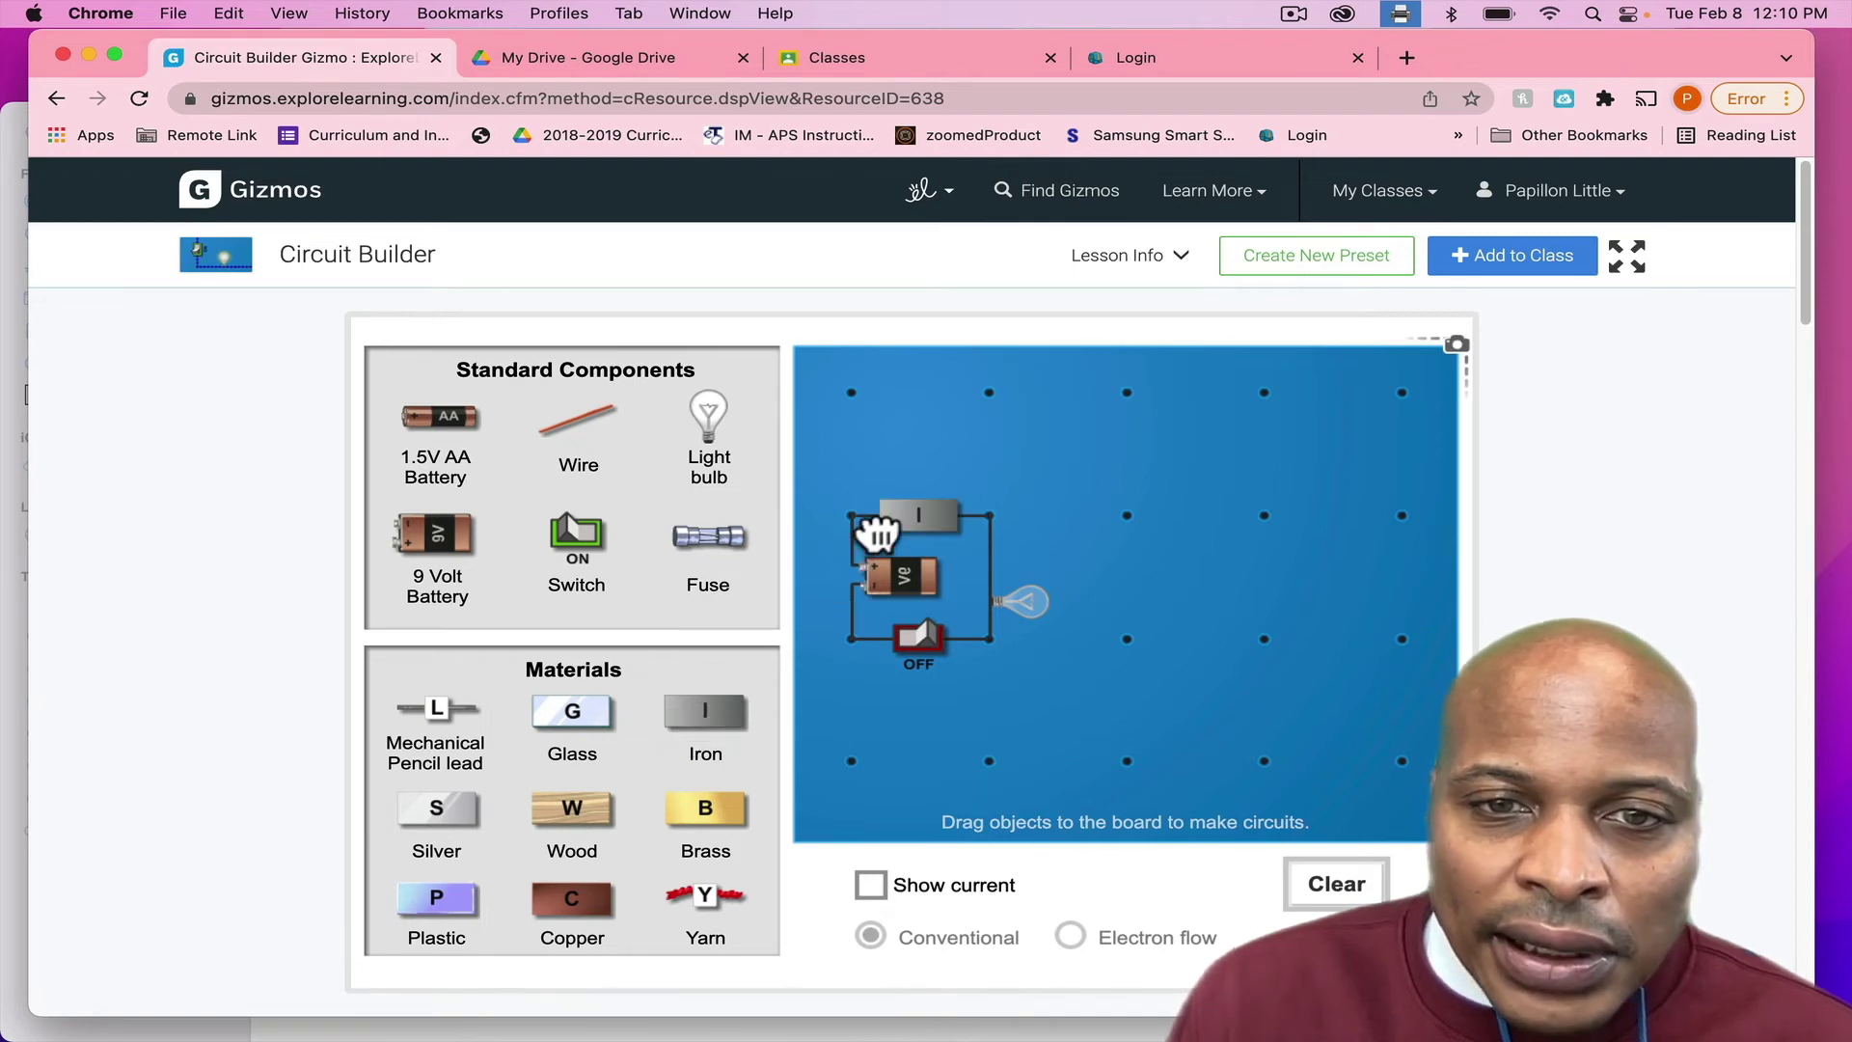
left_click(917, 519)
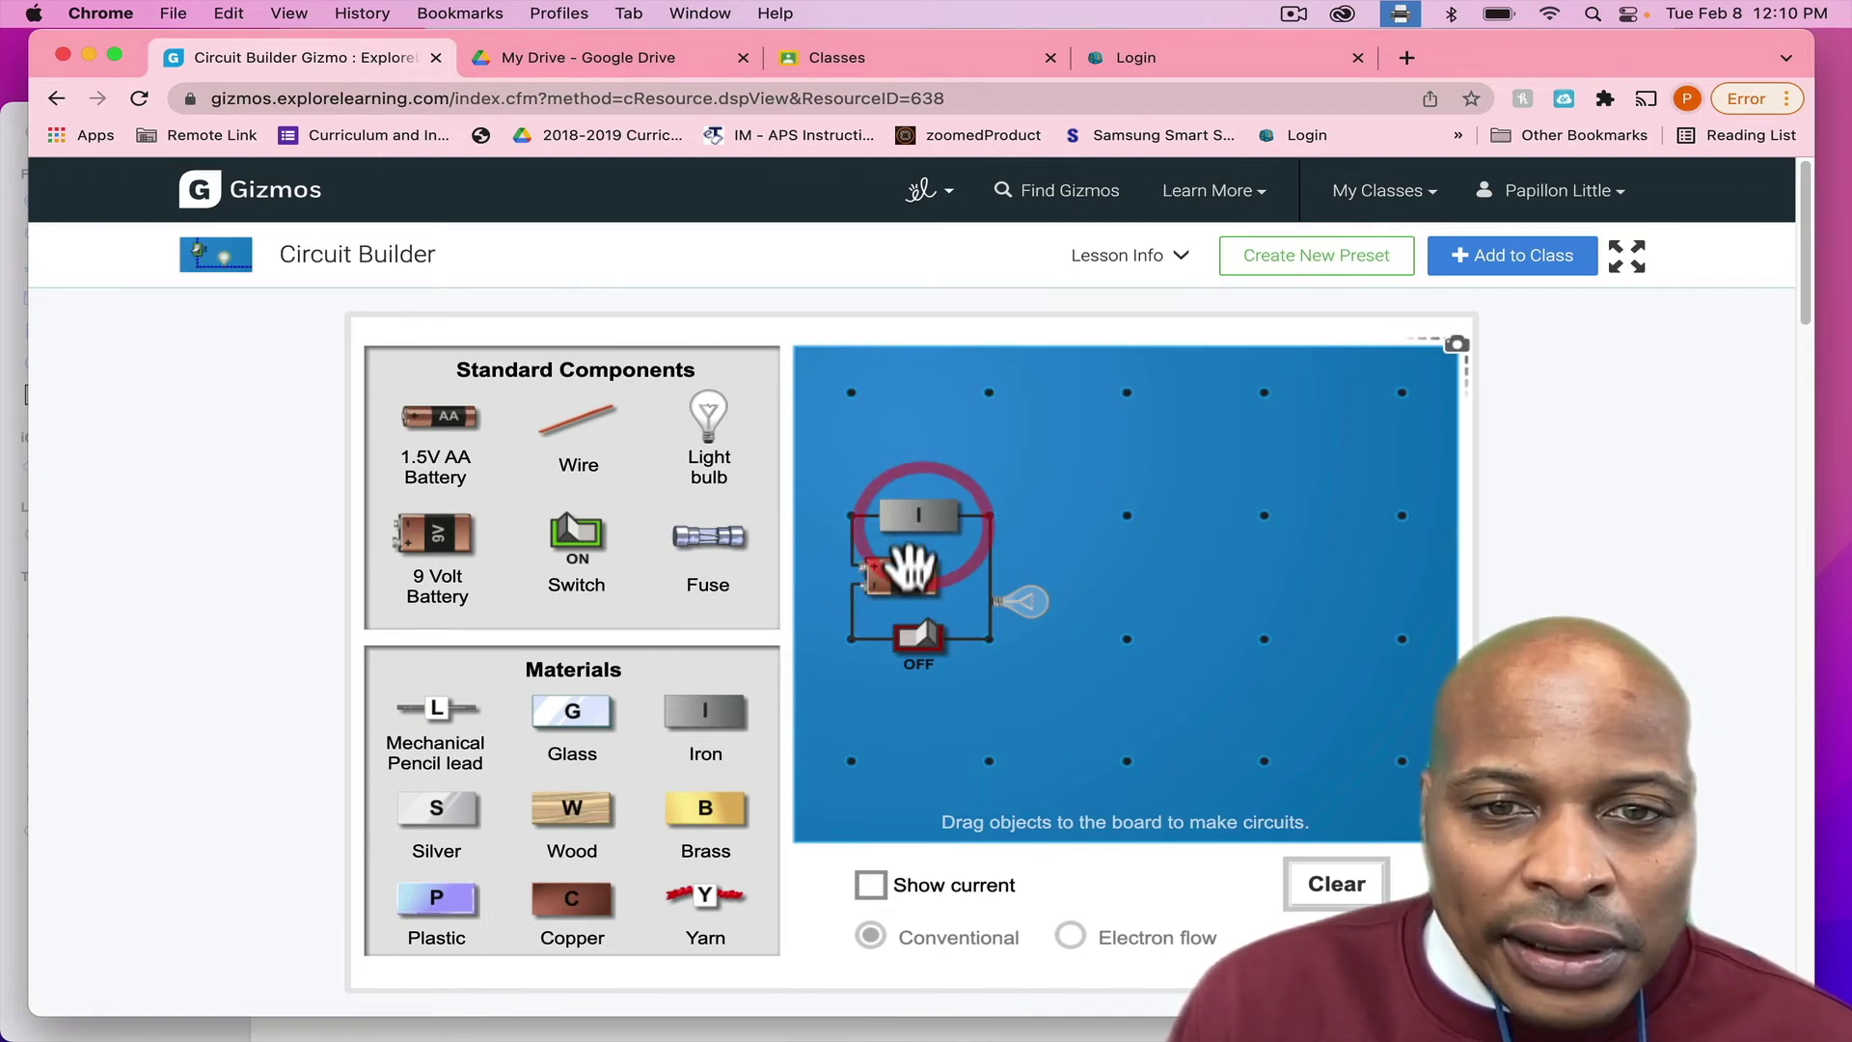
left_click(918, 631)
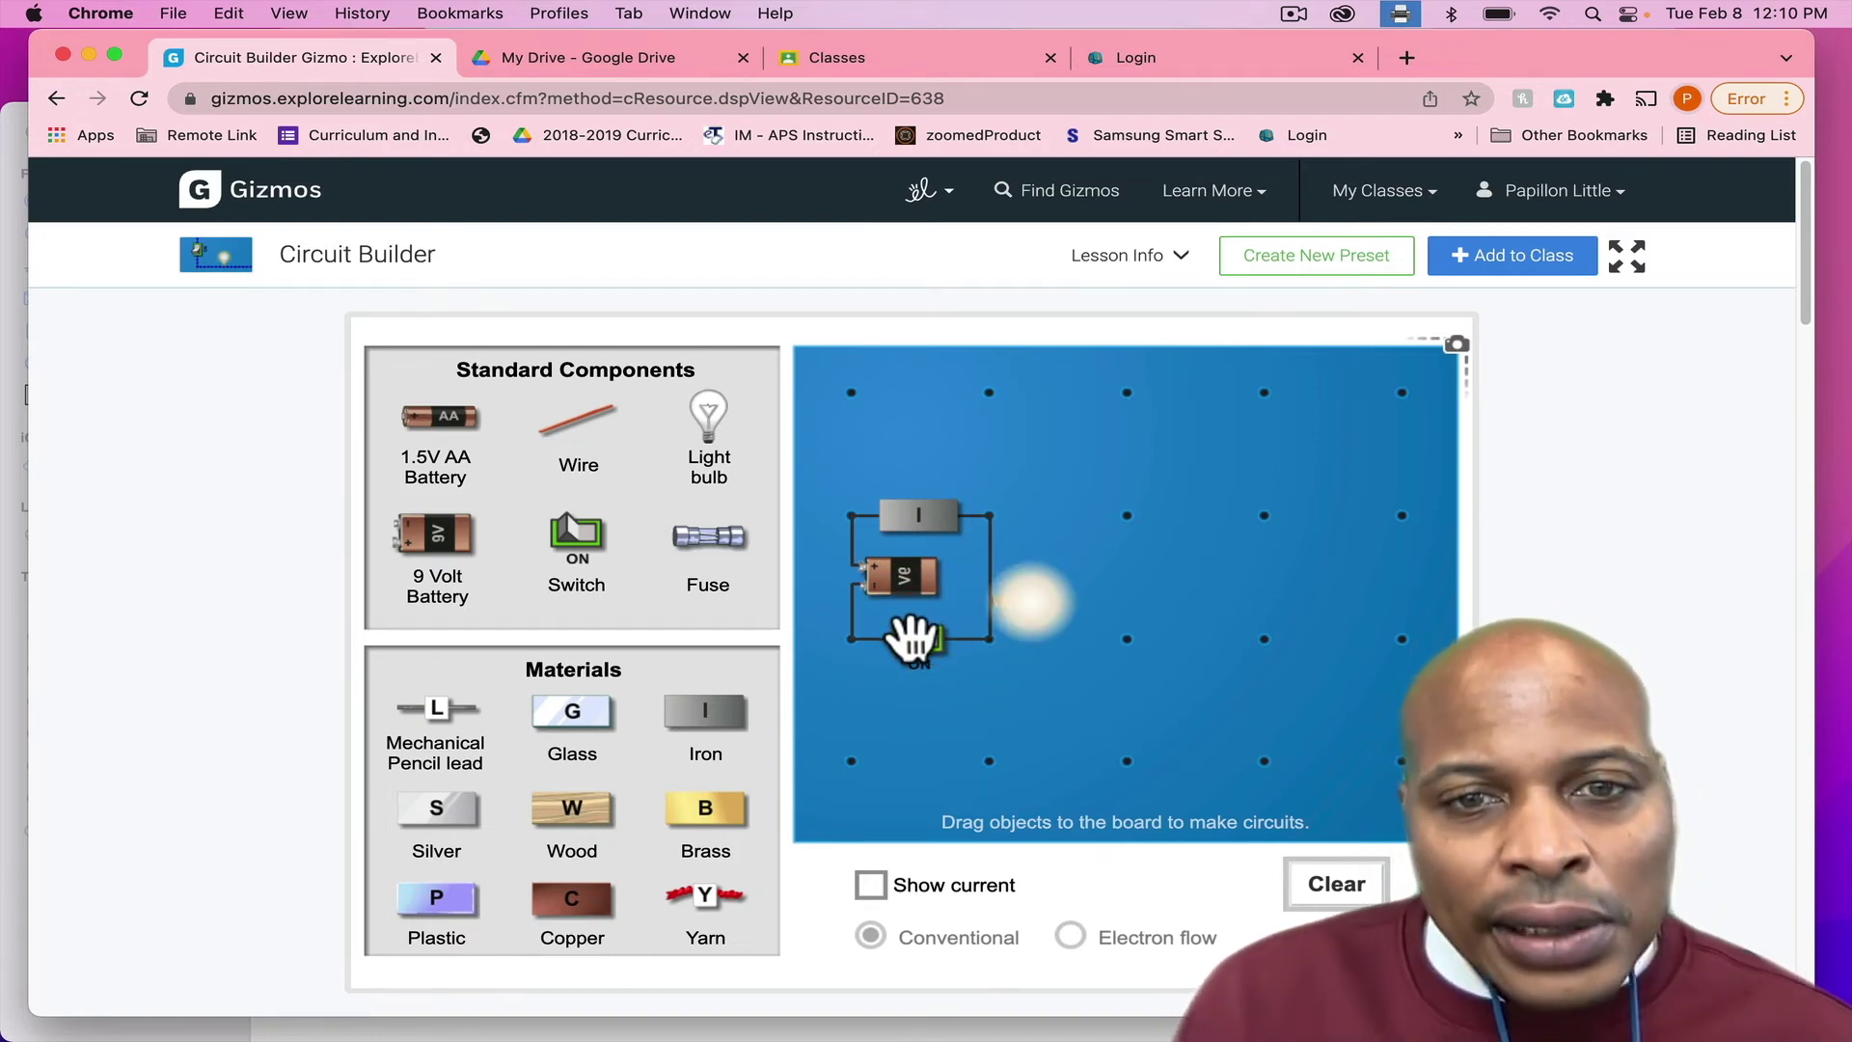
left_click(929, 521)
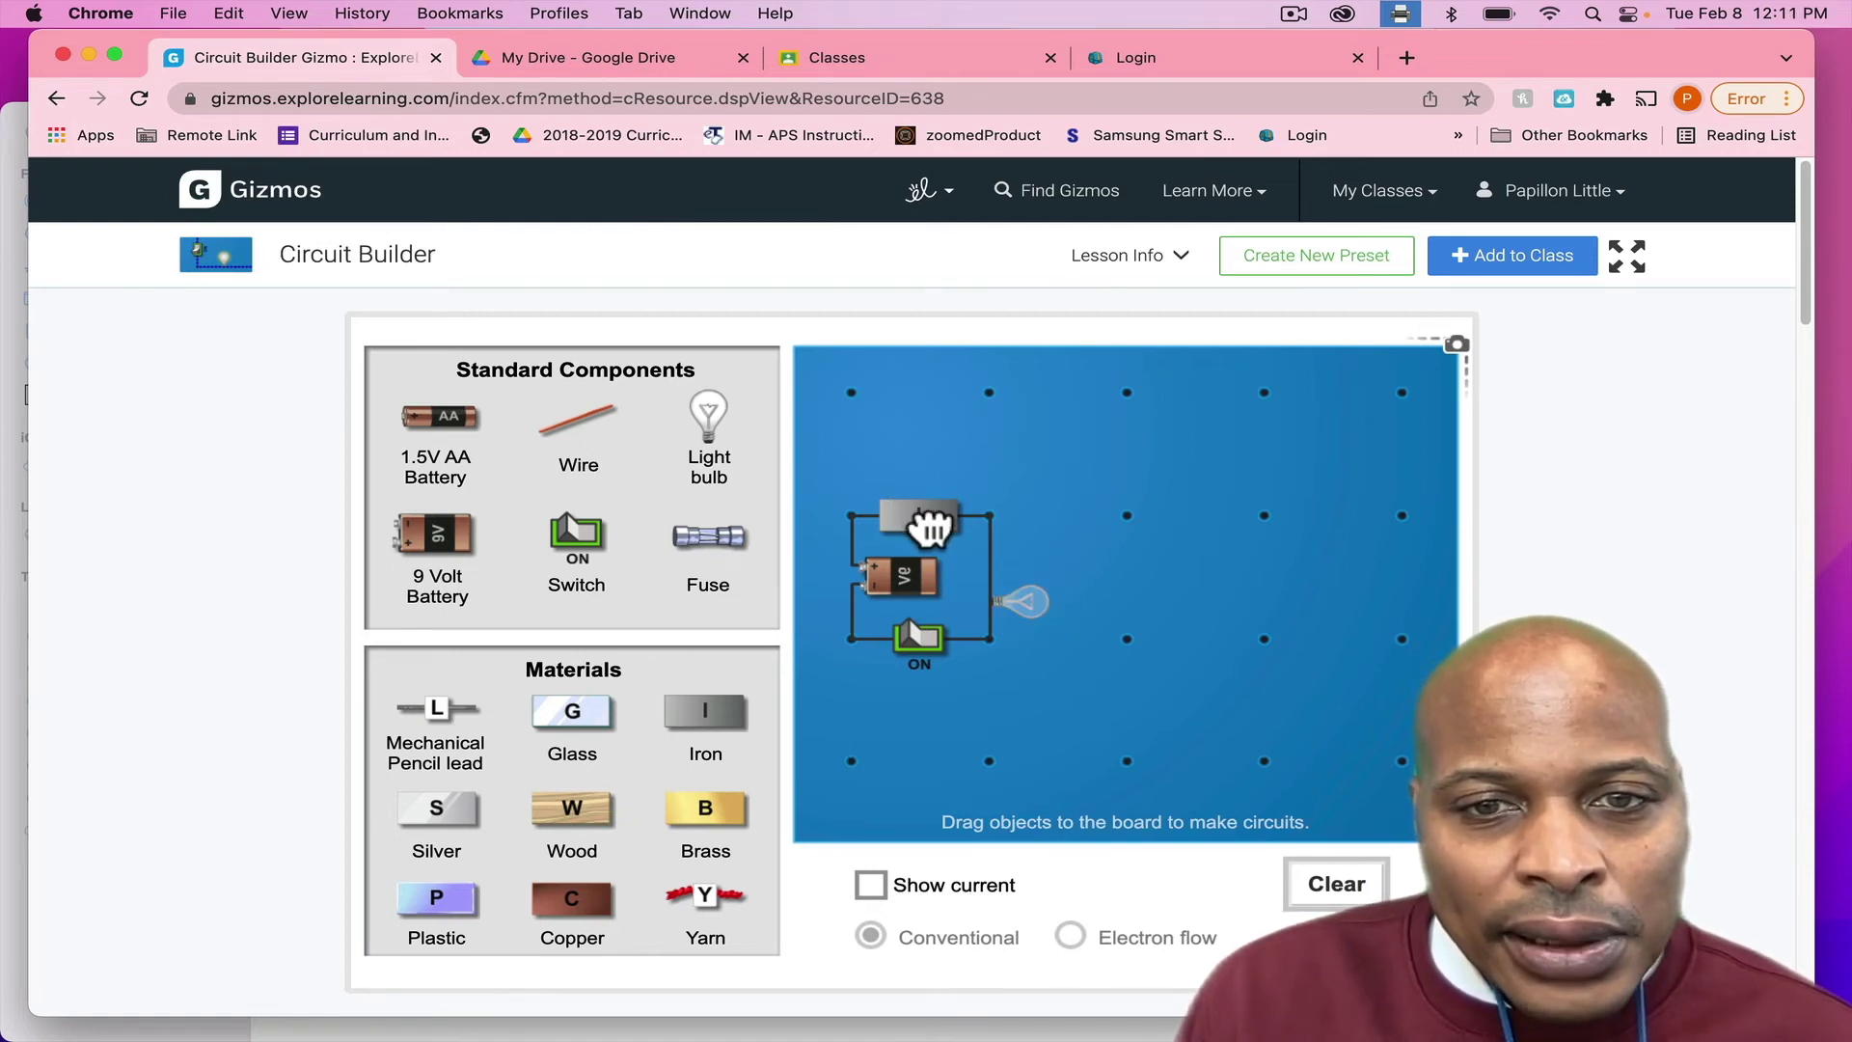
left_click(915, 632)
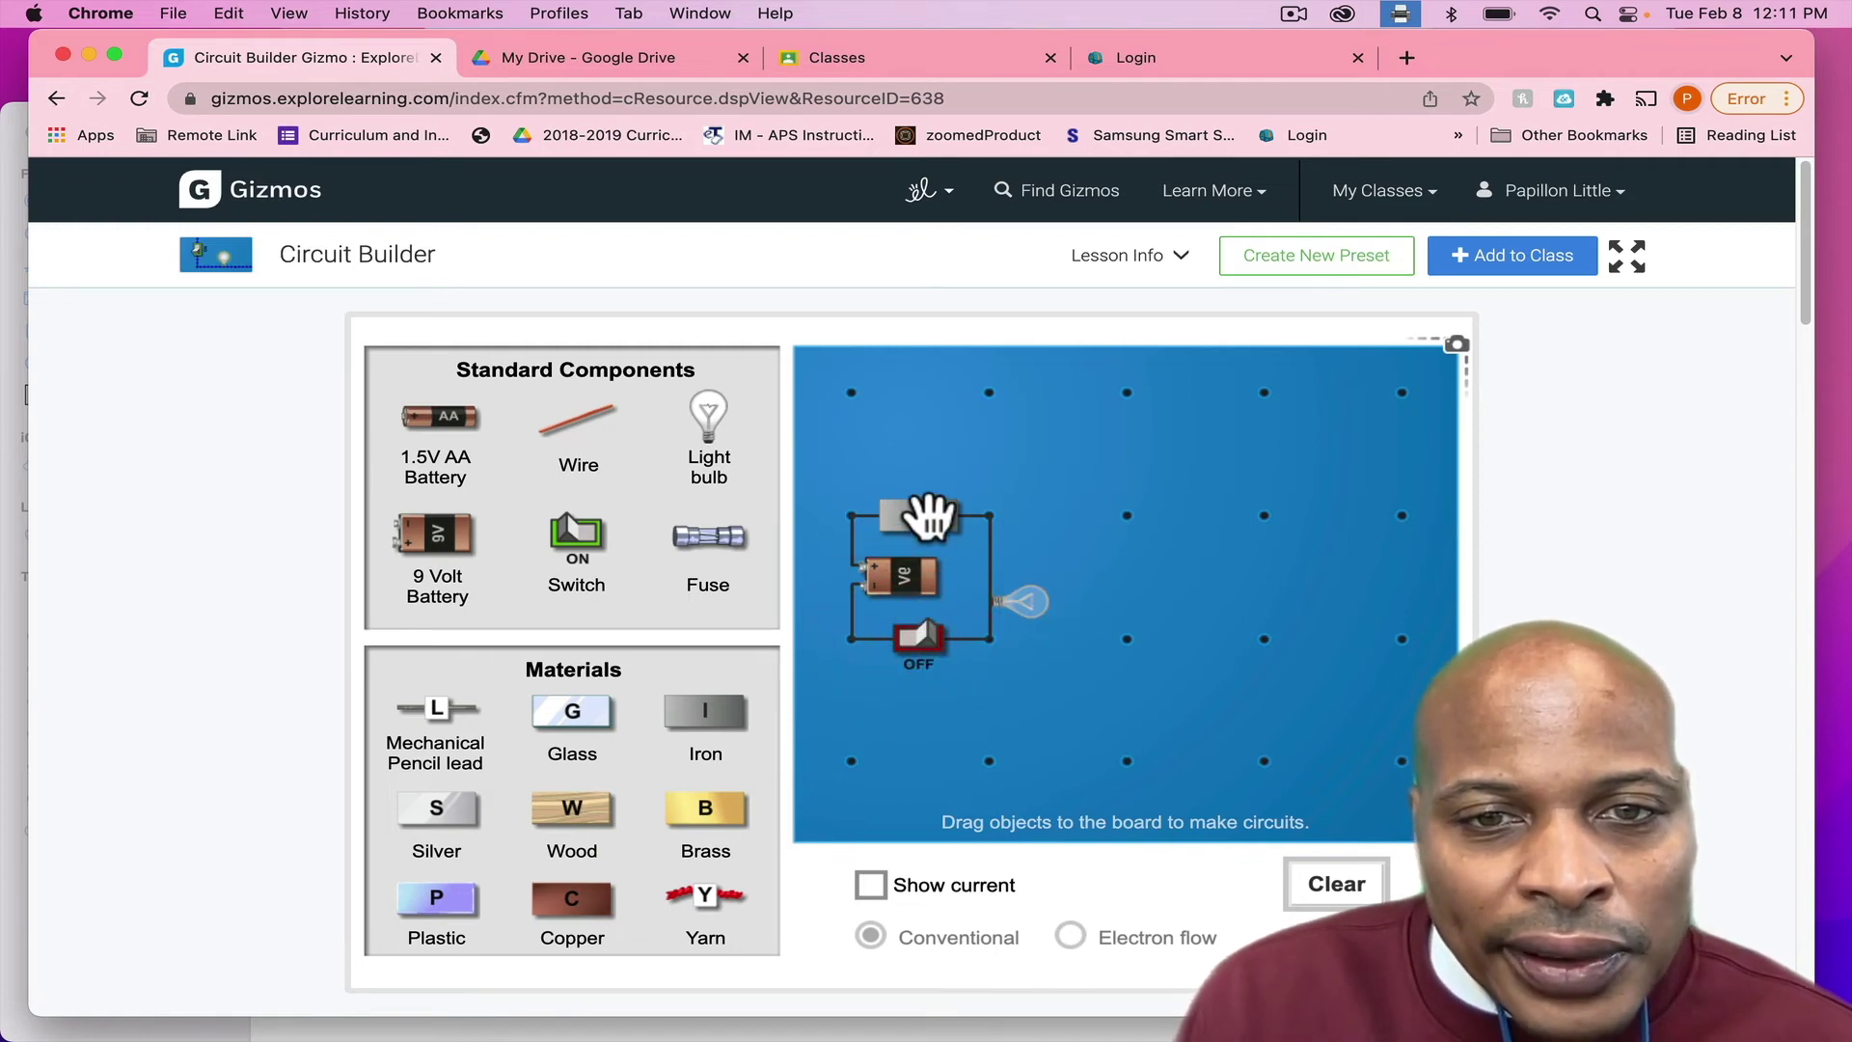
- Swap the Iron for Yarn and switch on; the bulb stays unlit
left_click_drag(926, 521, 628, 454)
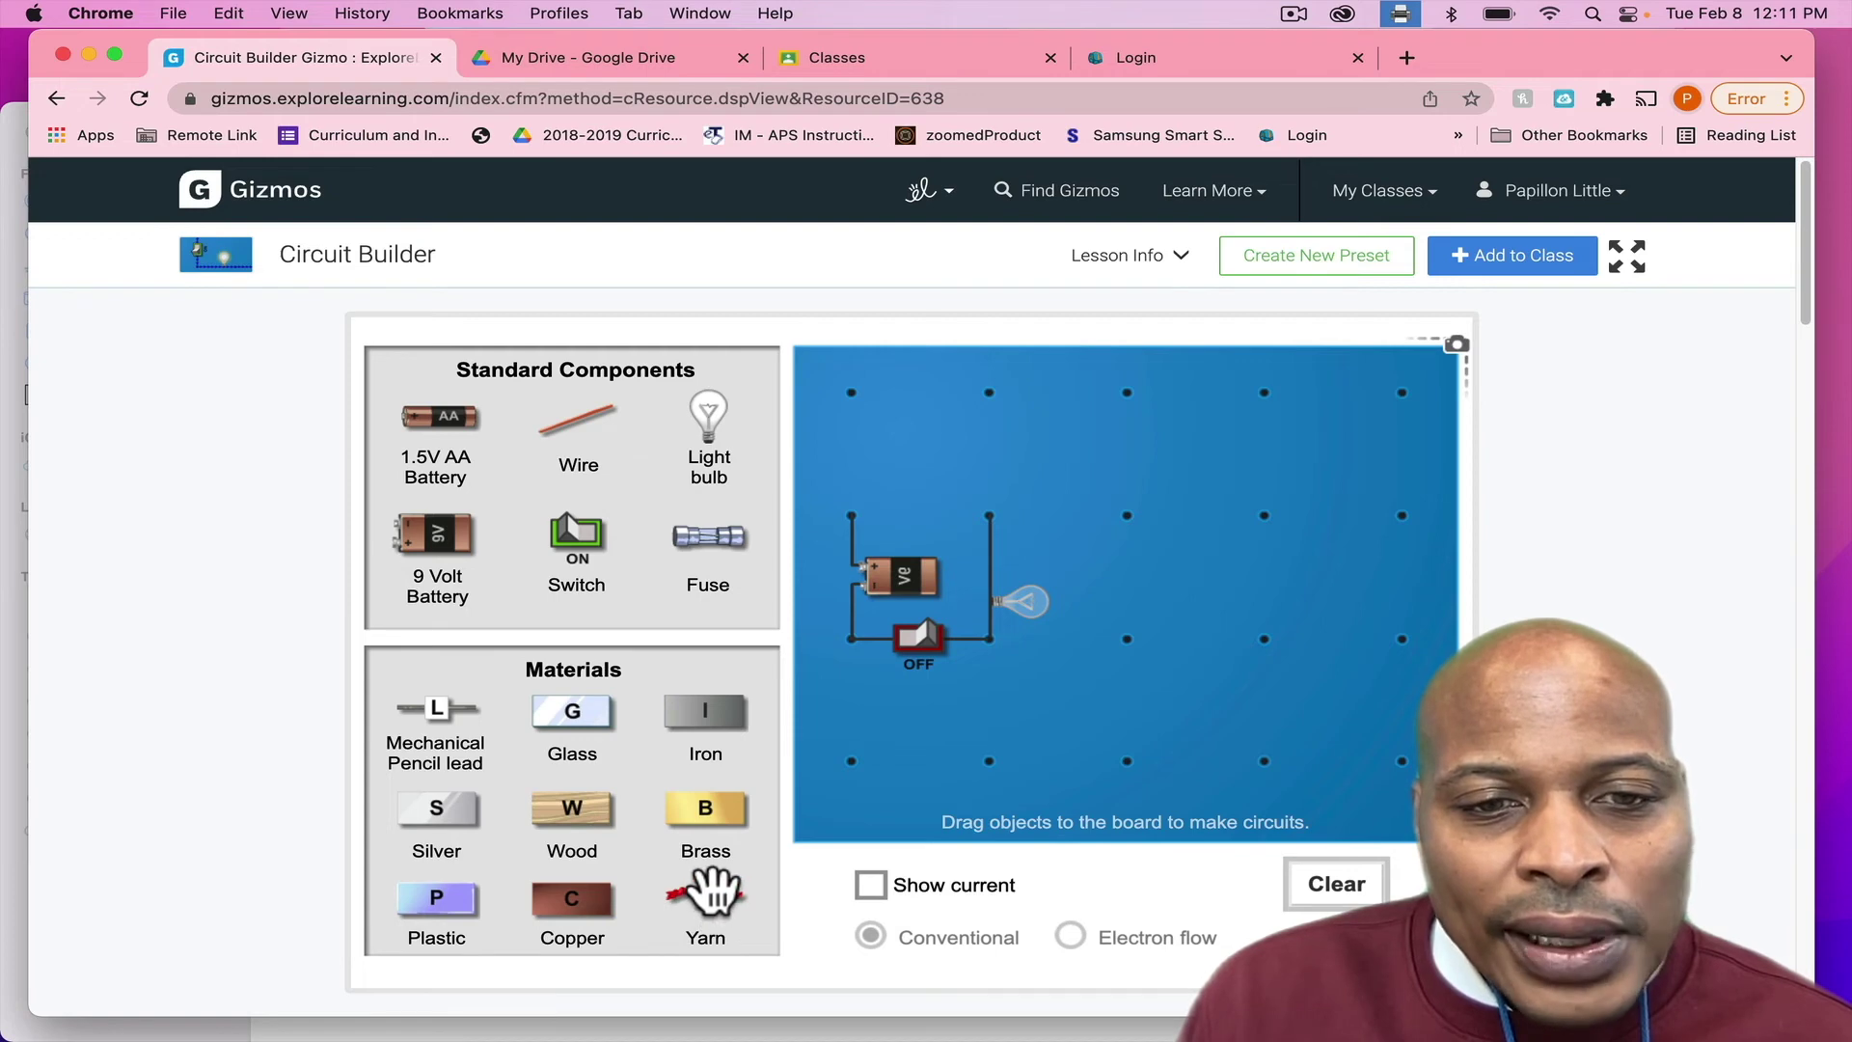
left_click_drag(712, 902, 905, 524)
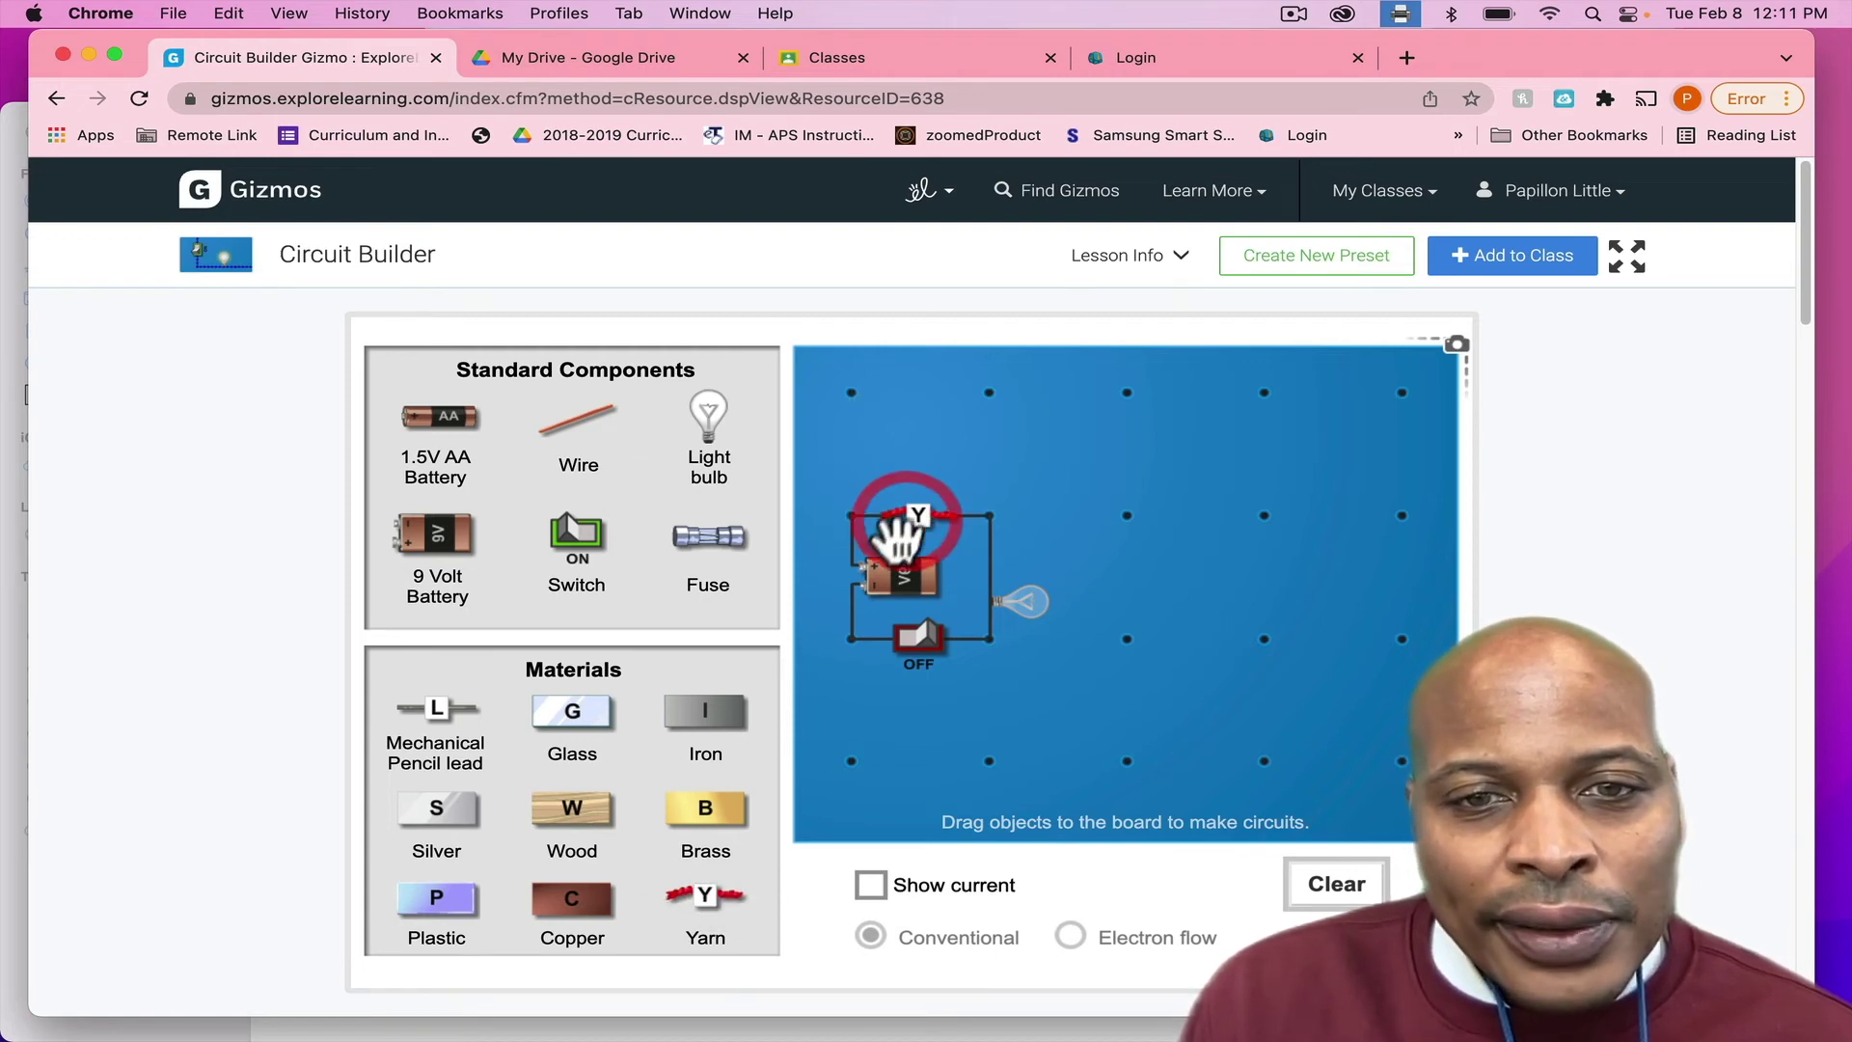
left_click(919, 638)
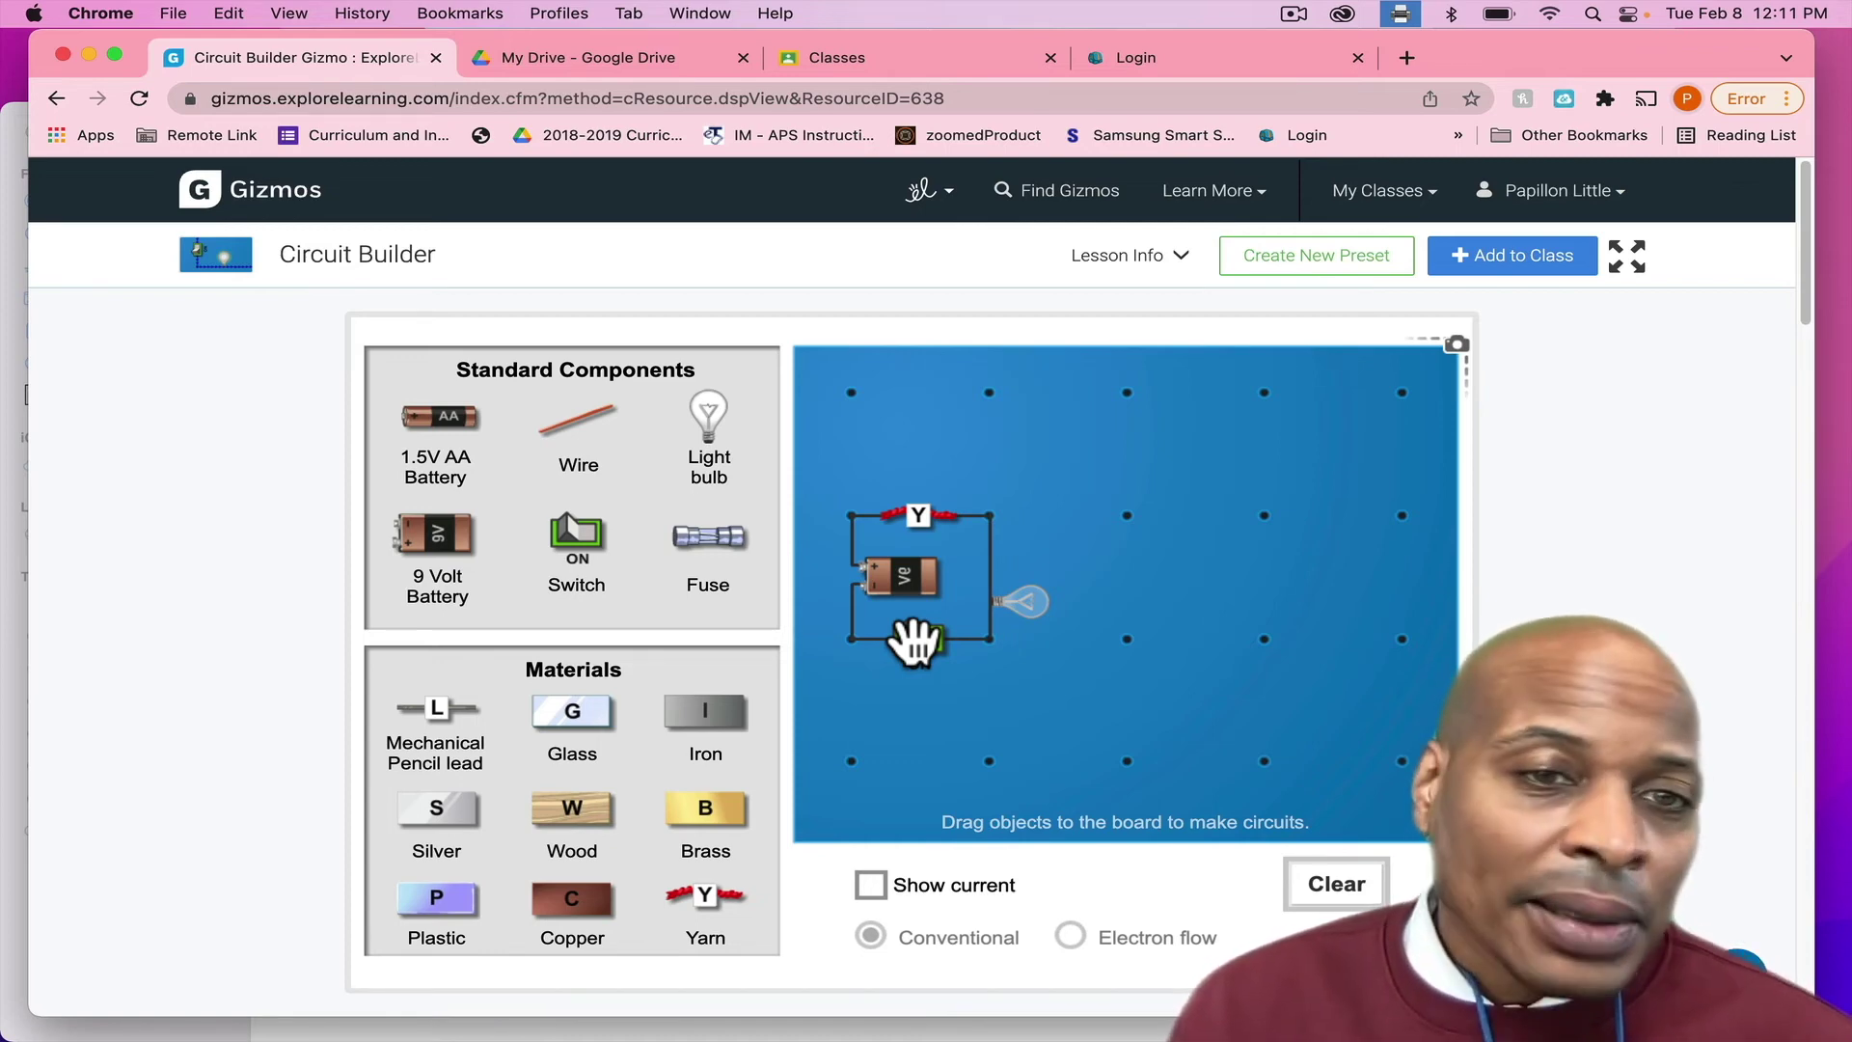
left_click_drag(912, 642, 915, 639)
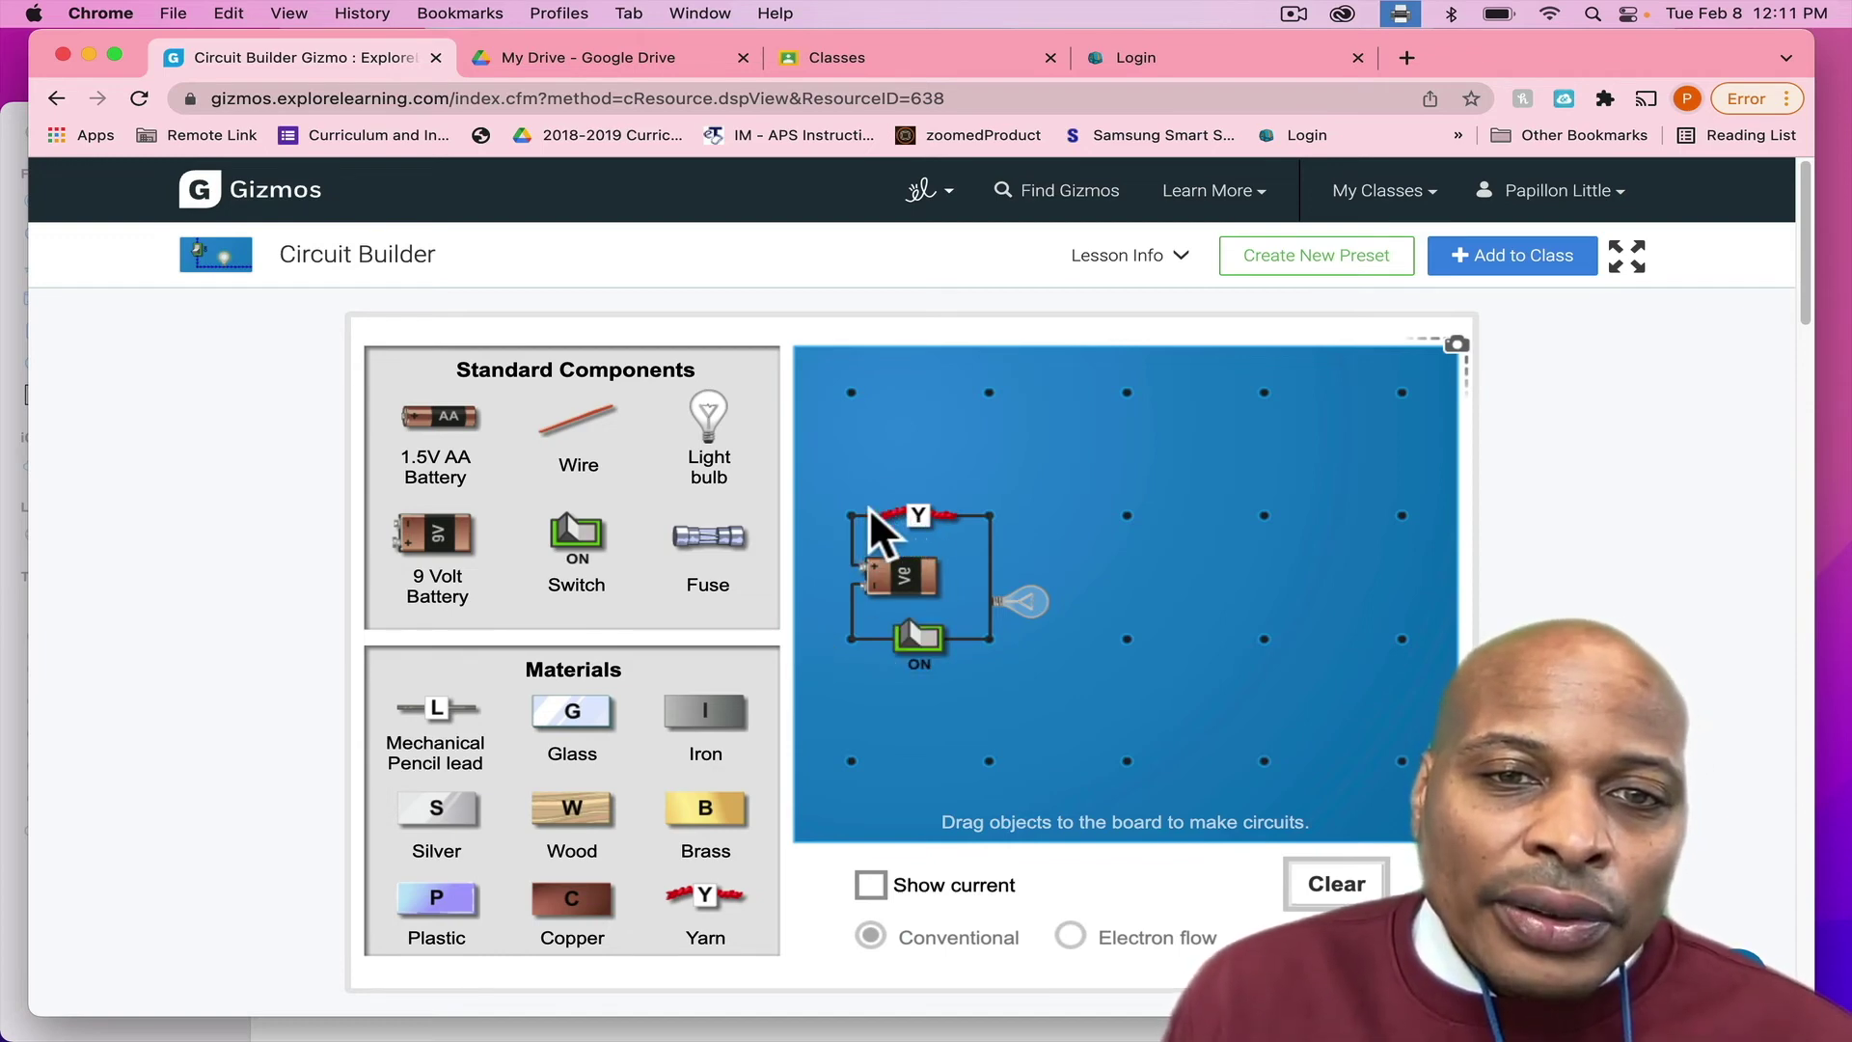
- Swap Yarn for Silver to light the bulb, then replace Silver with Plastic
left_click_drag(911, 508, 614, 449)
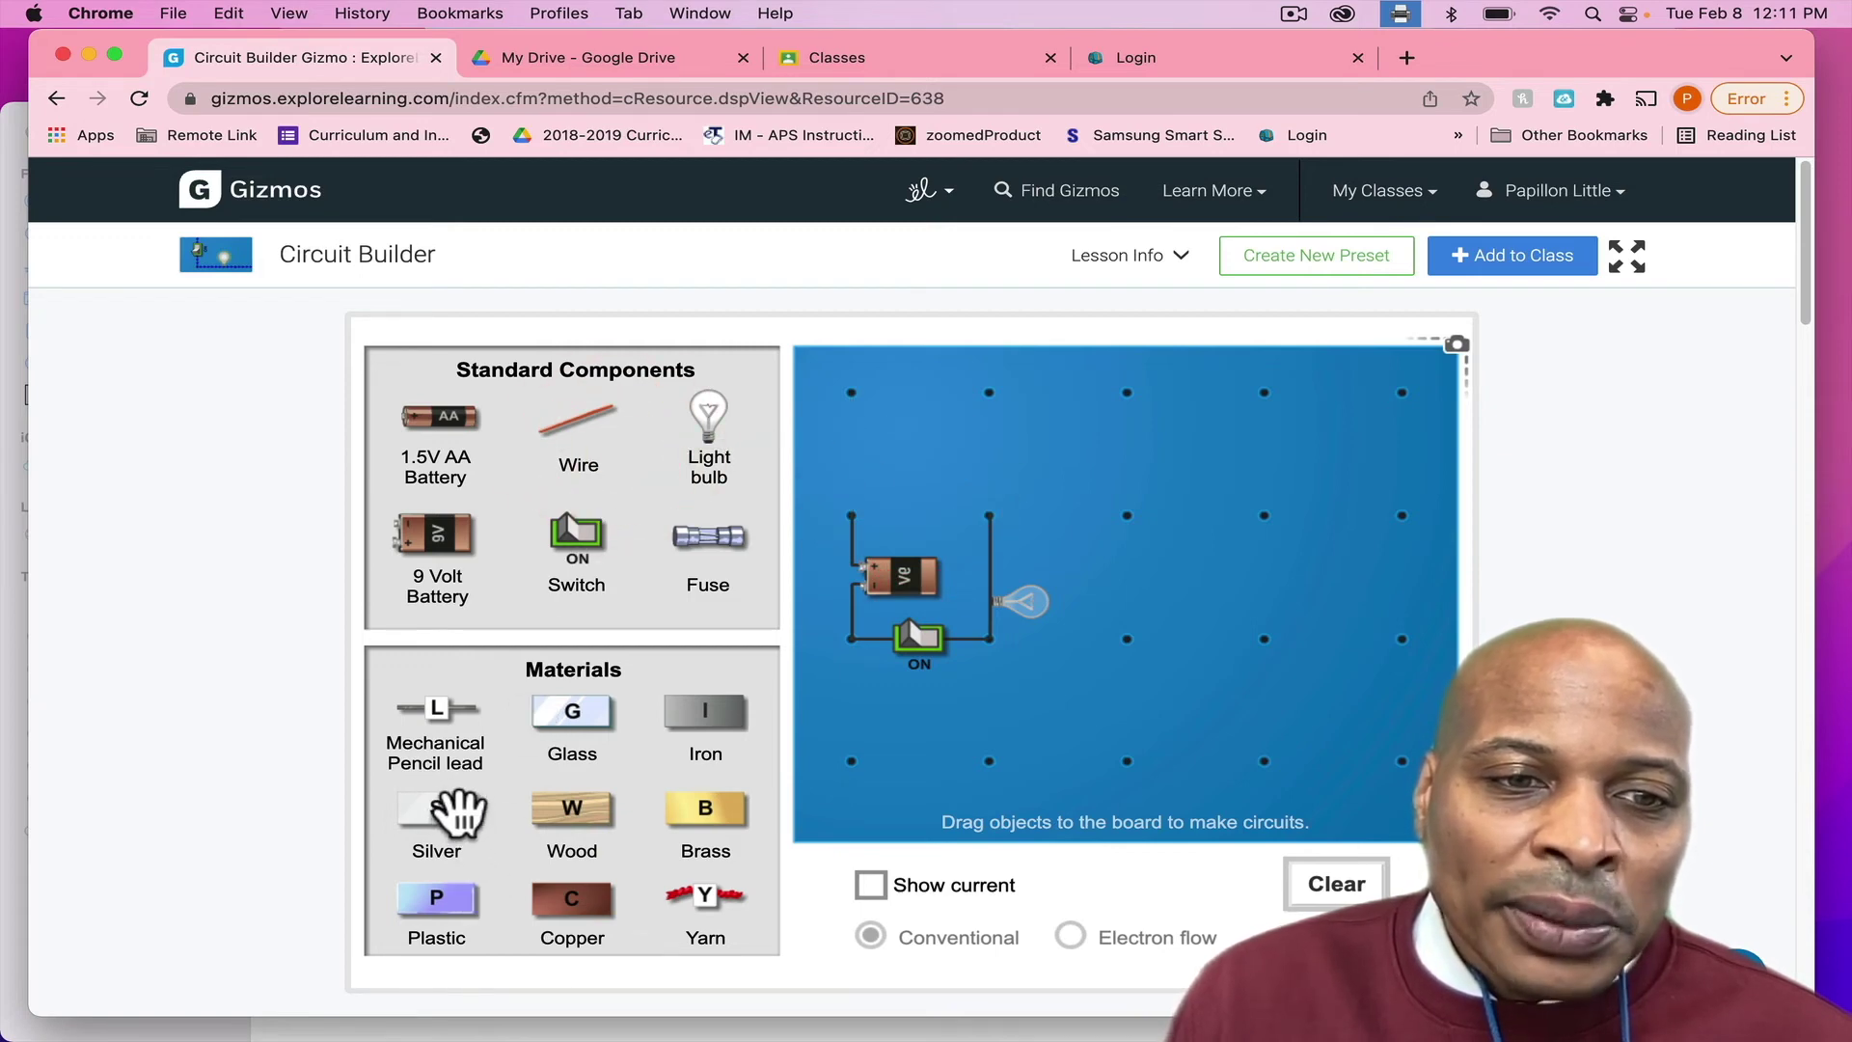
left_click_drag(439, 809, 905, 526)
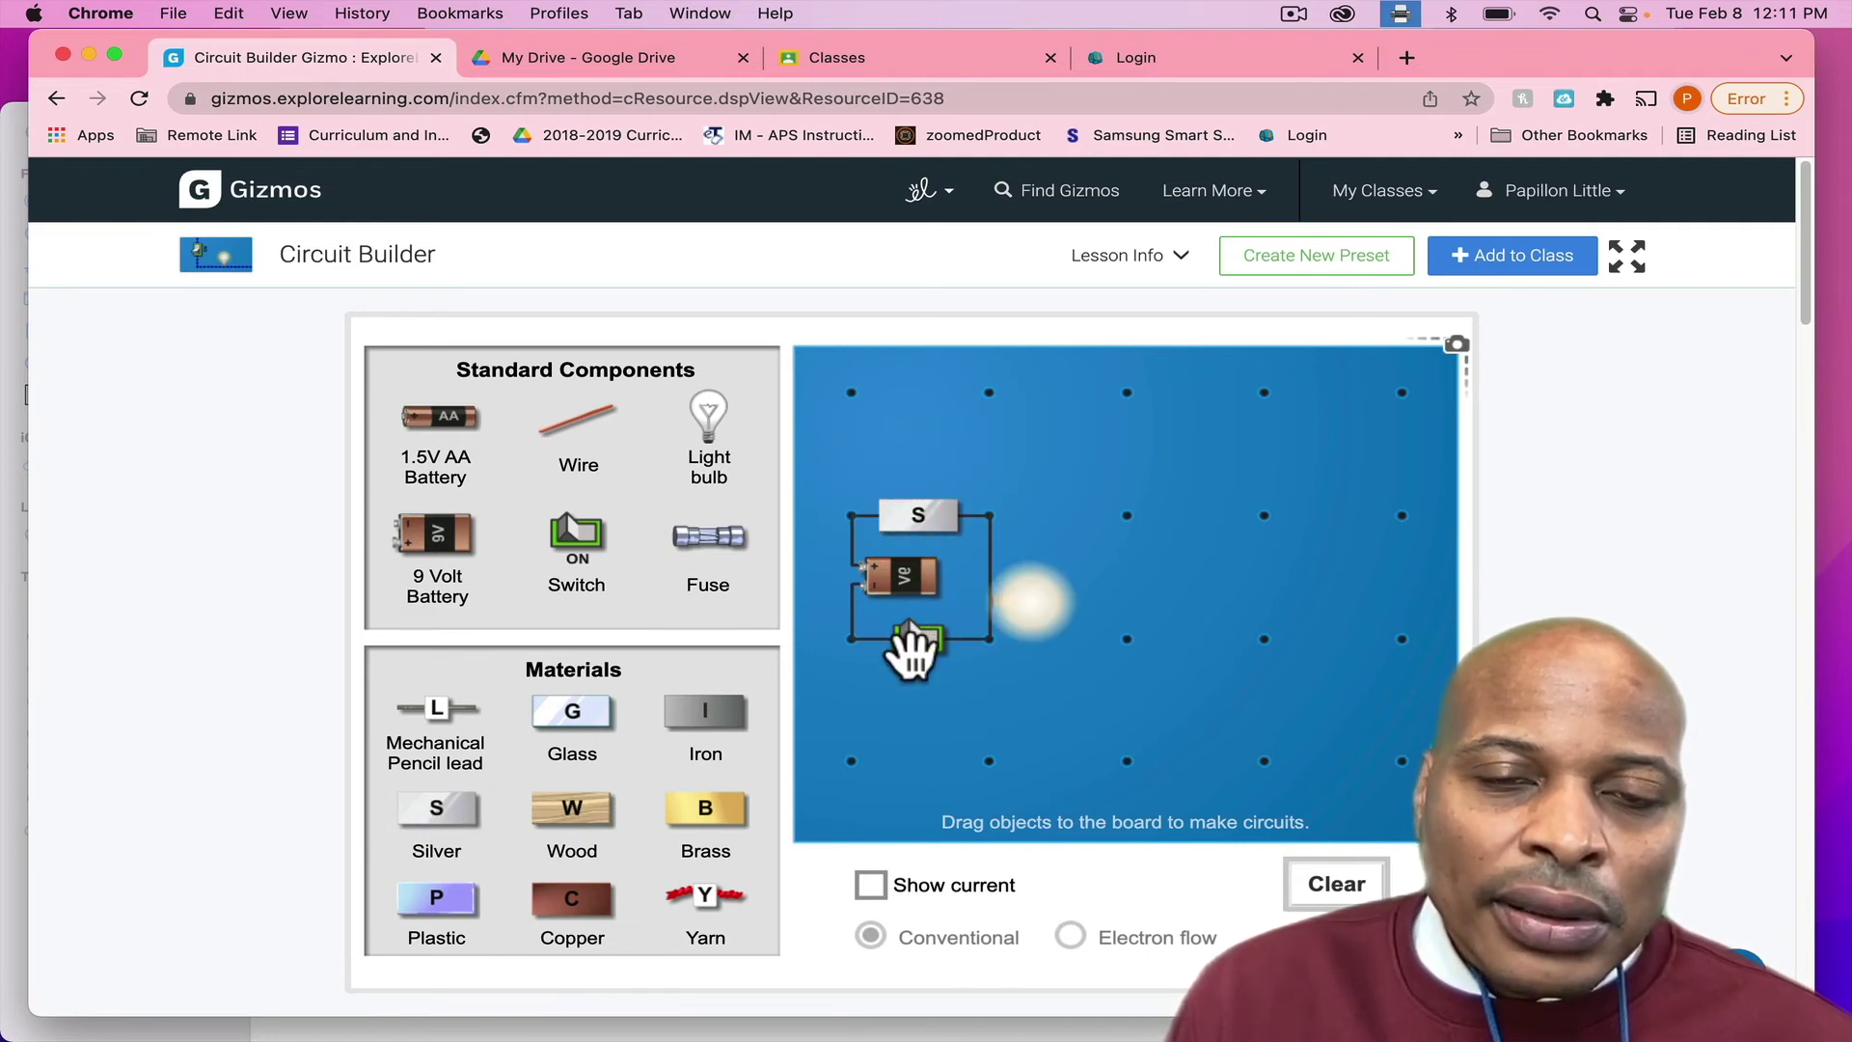
left_click_drag(921, 513, 558, 496)
left_click_drag(437, 898, 893, 521)
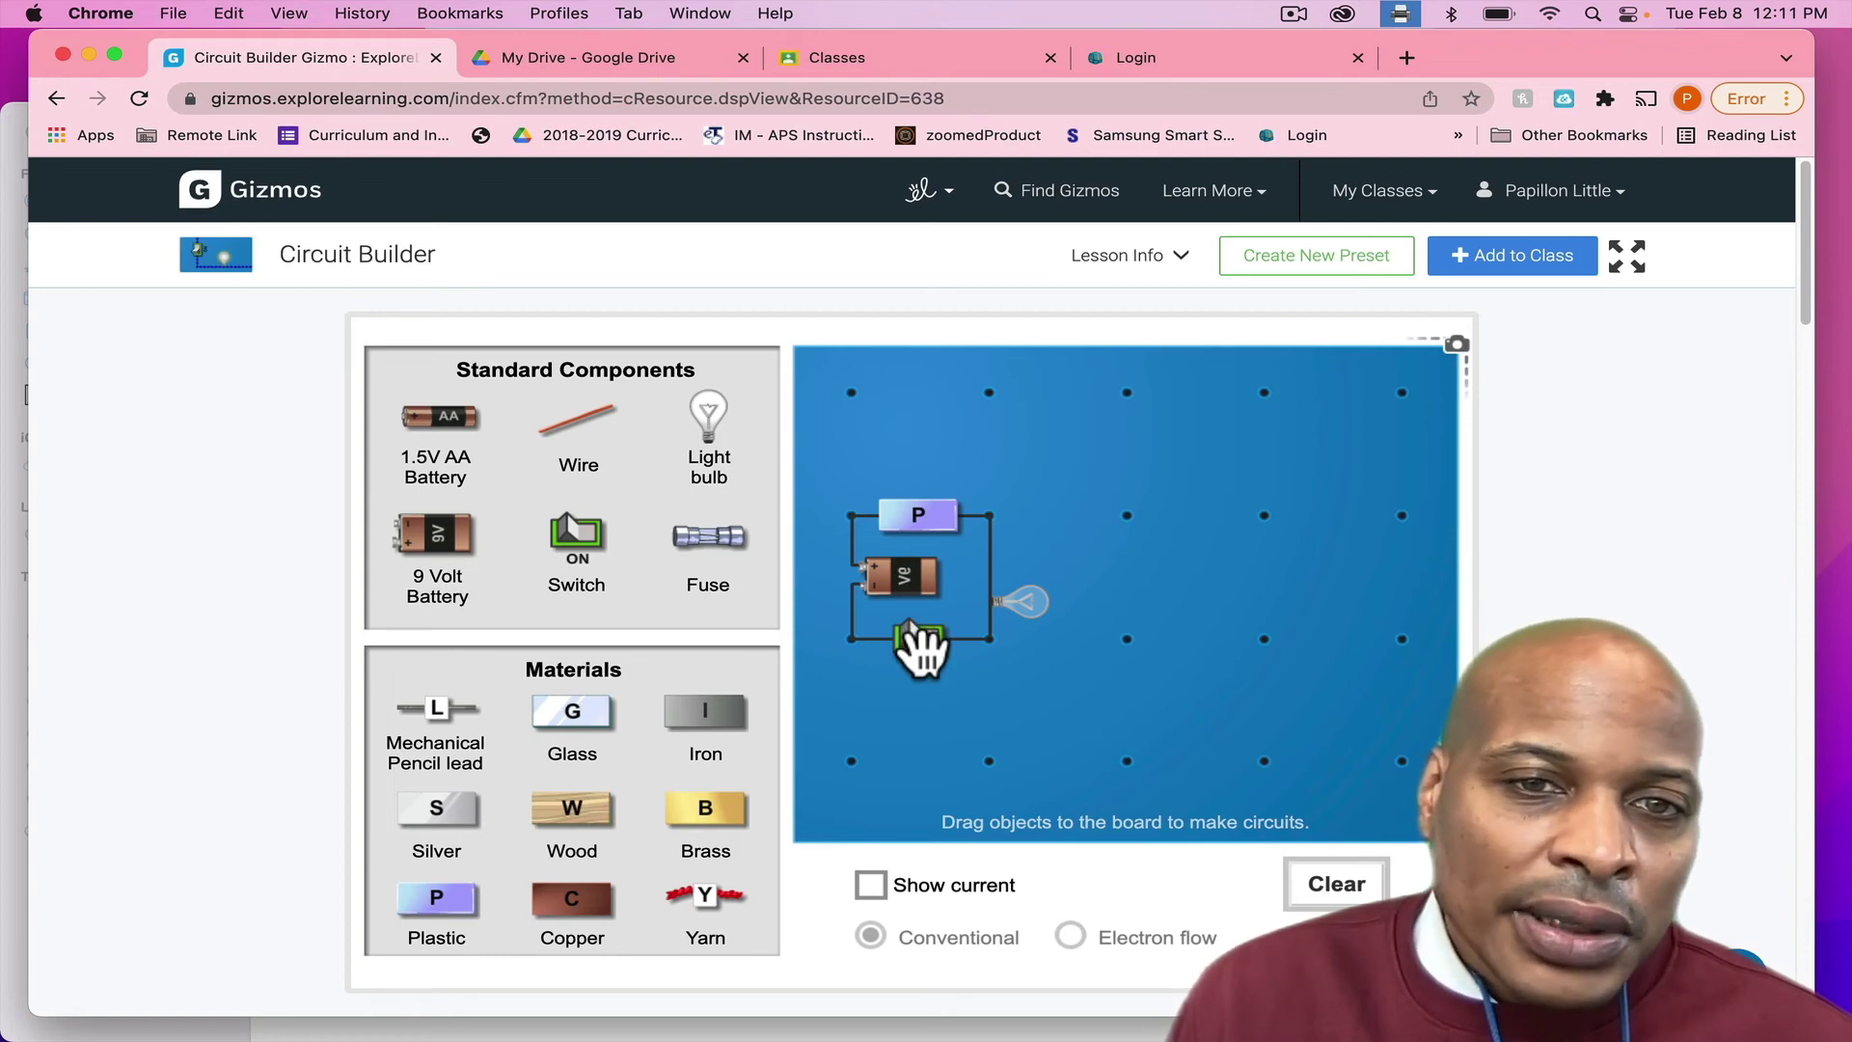
- Remove the Plastic from the circuit's top gap
mouse_move(931, 523)
left_mouse_down()
mouse_move(881, 530)
mouse_move(801, 487)
mouse_move(496, 537)
mouse_move(454, 728)
mouse_move(454, 704)
left_mouse_up()
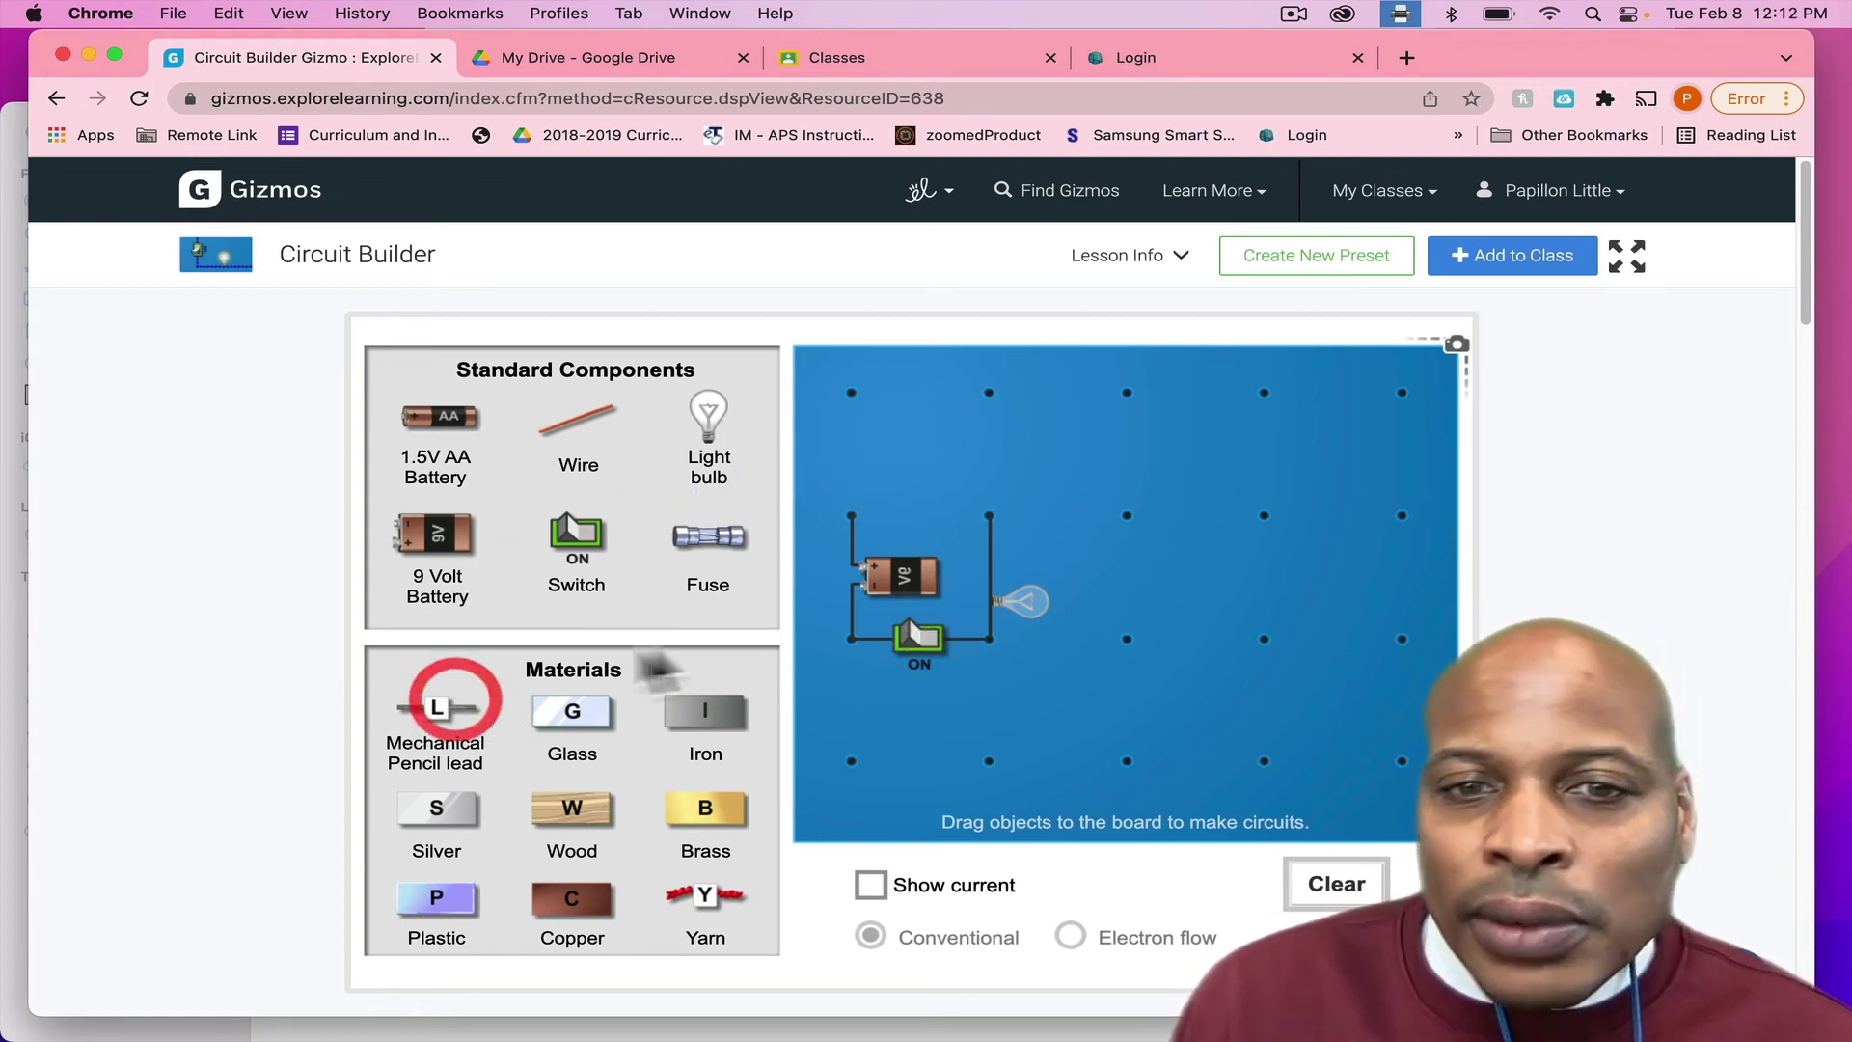
left_click(1003, 526)
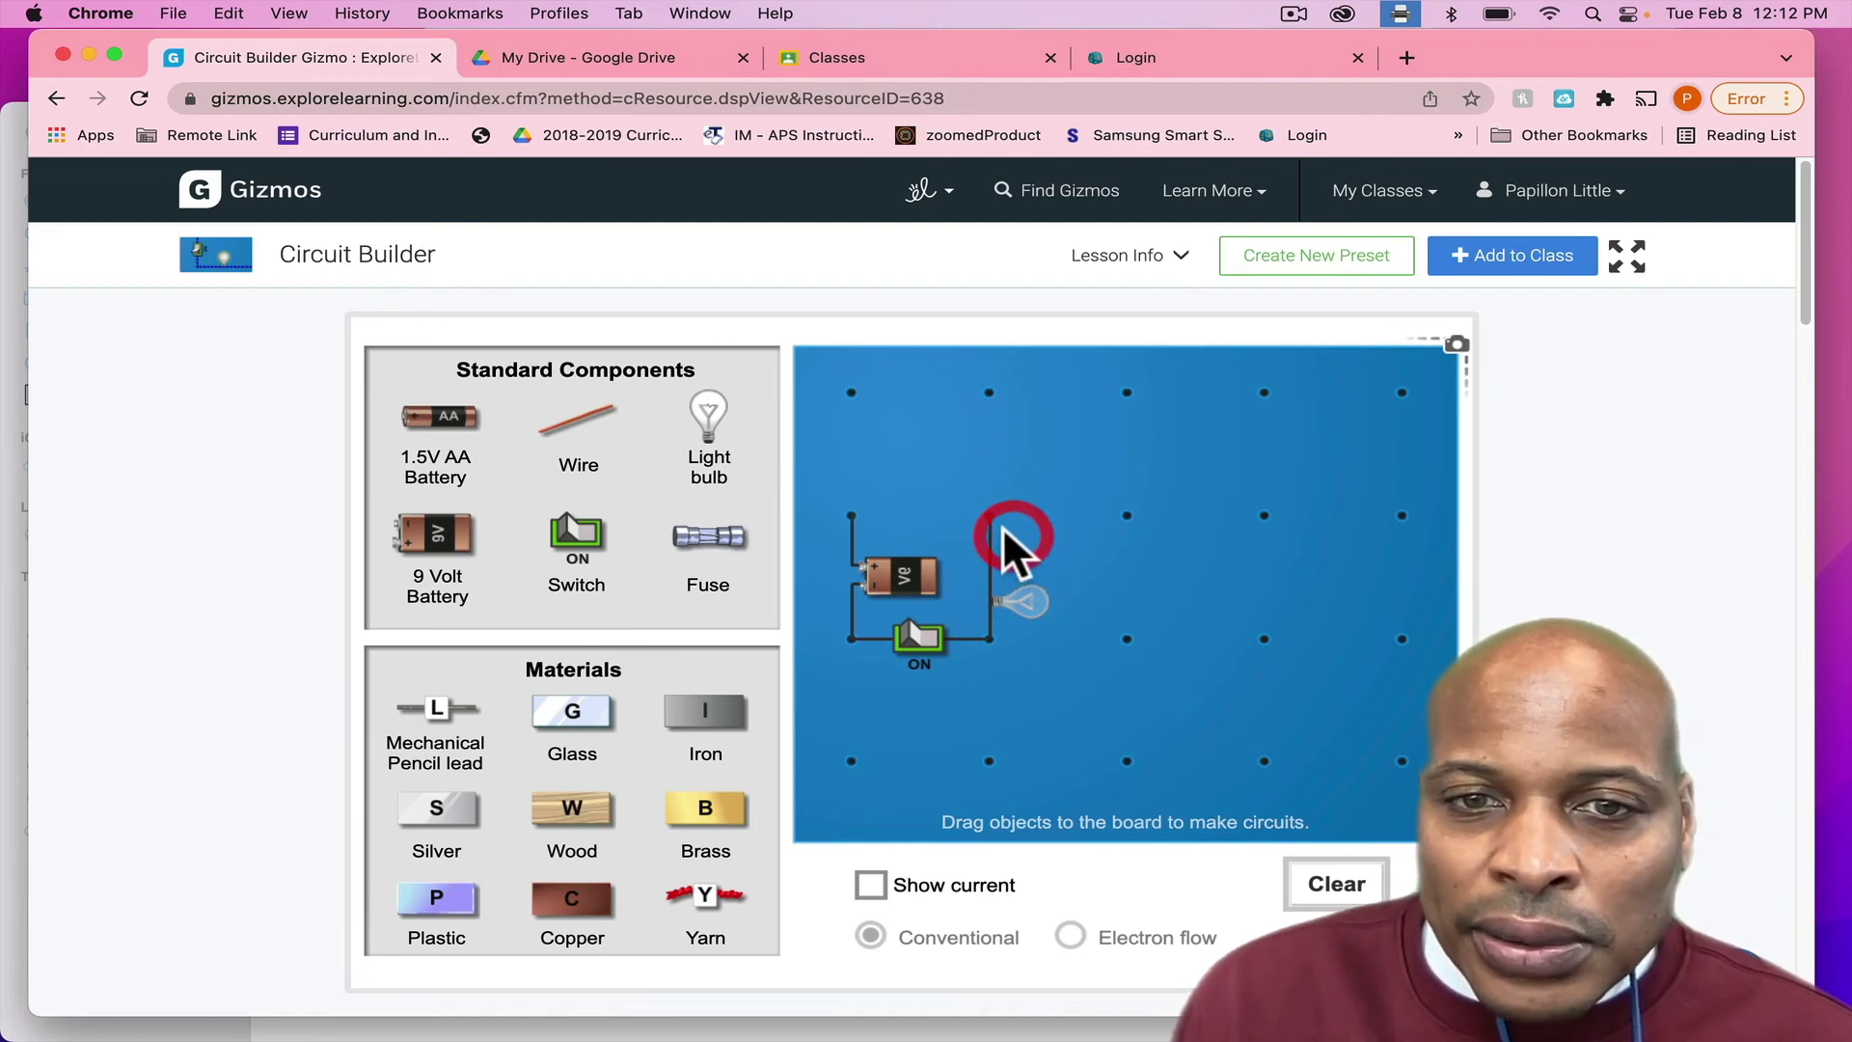
left_click(982, 513)
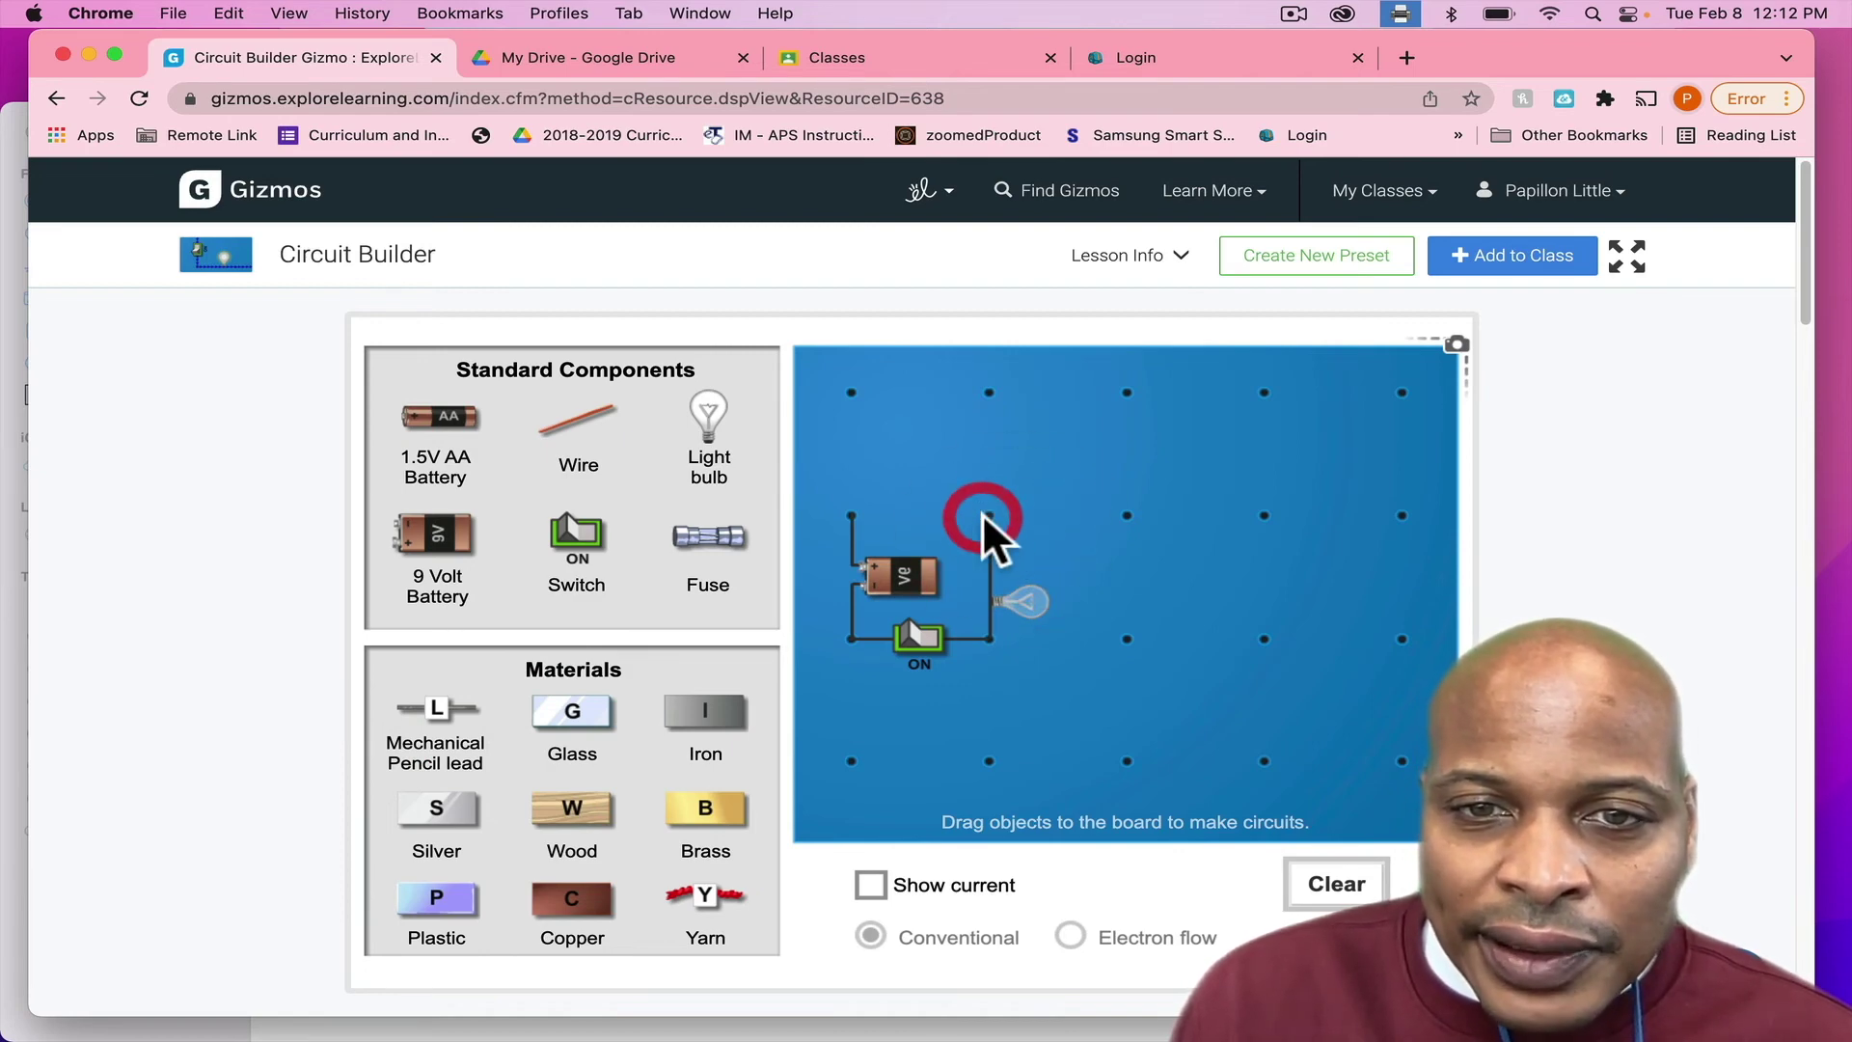
left_click(994, 610)
left_click(997, 588)
left_click(1004, 589)
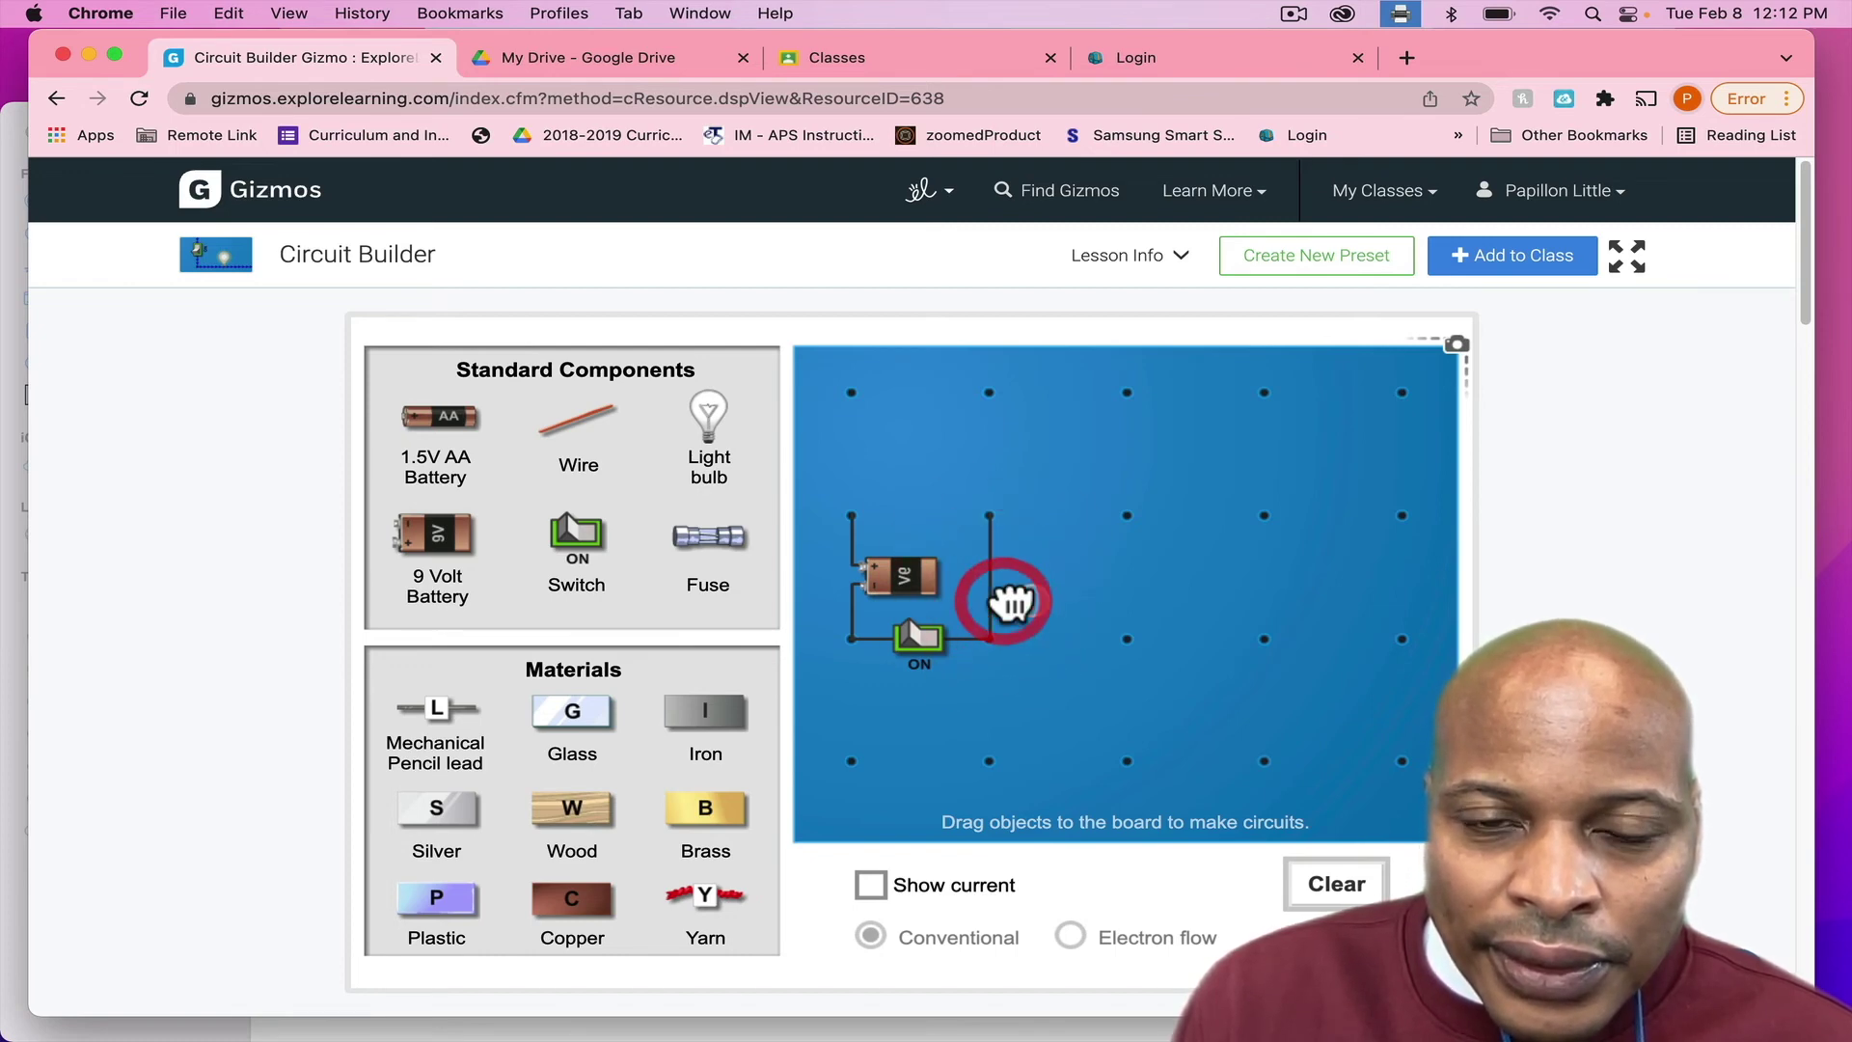
- Add a second light bulb at upper left and wires across the top and down the right
left_click(741, 429)
left_click_drag(741, 430, 893, 431)
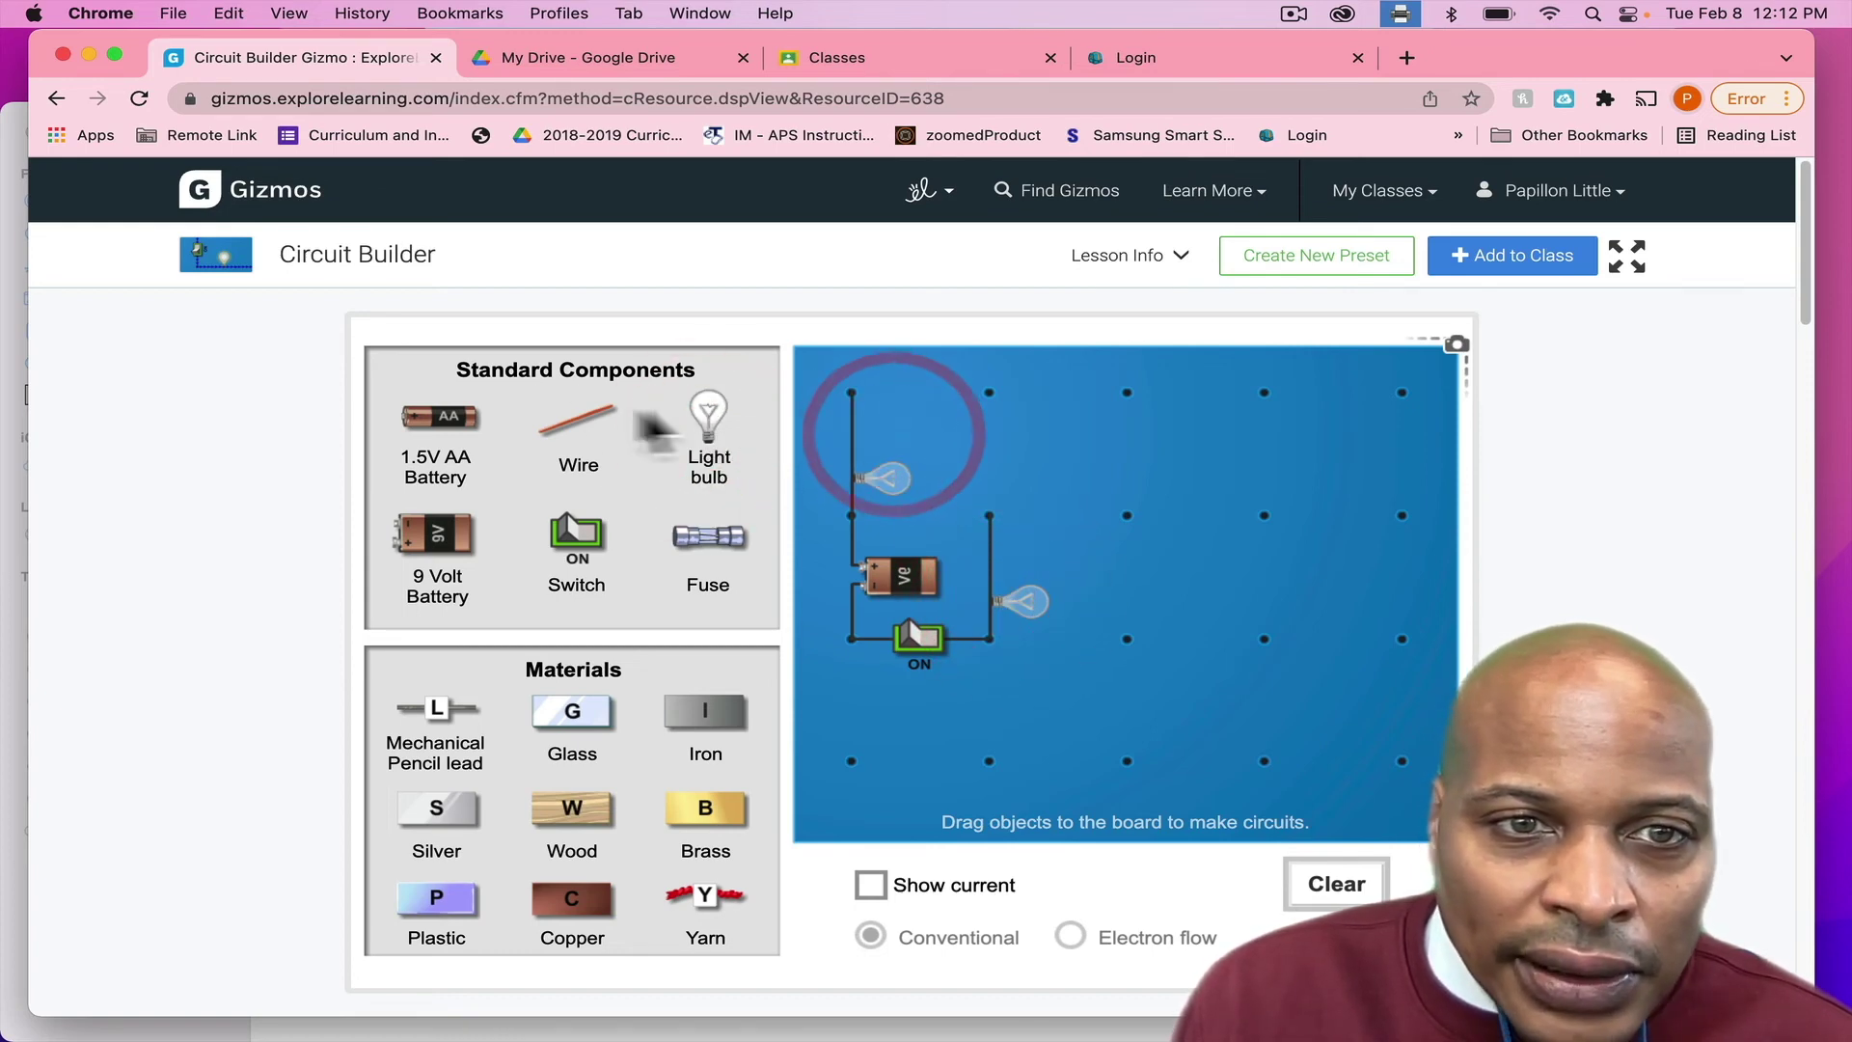
left_click_drag(622, 427, 876, 392)
left_click_drag(622, 429, 964, 454)
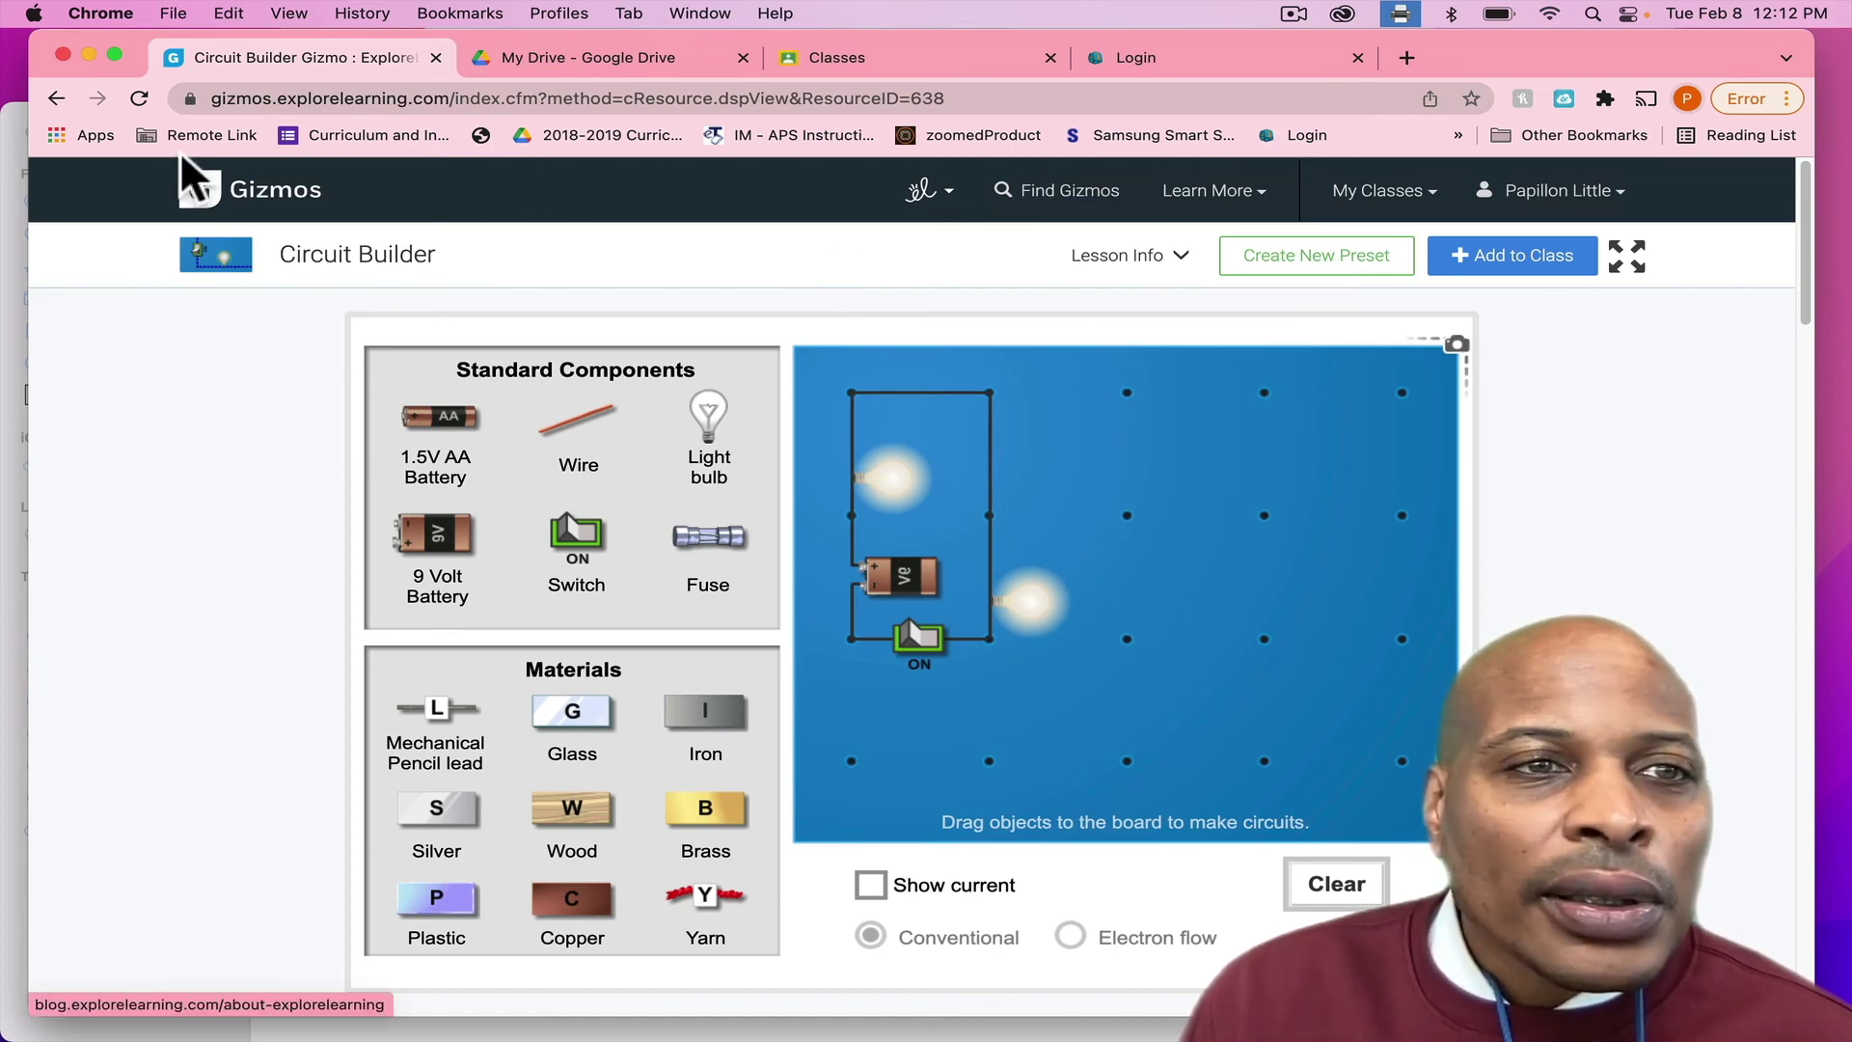
- Go back to the 5th Grade correlation page, then open the Gizmos home page
left_click(60, 99)
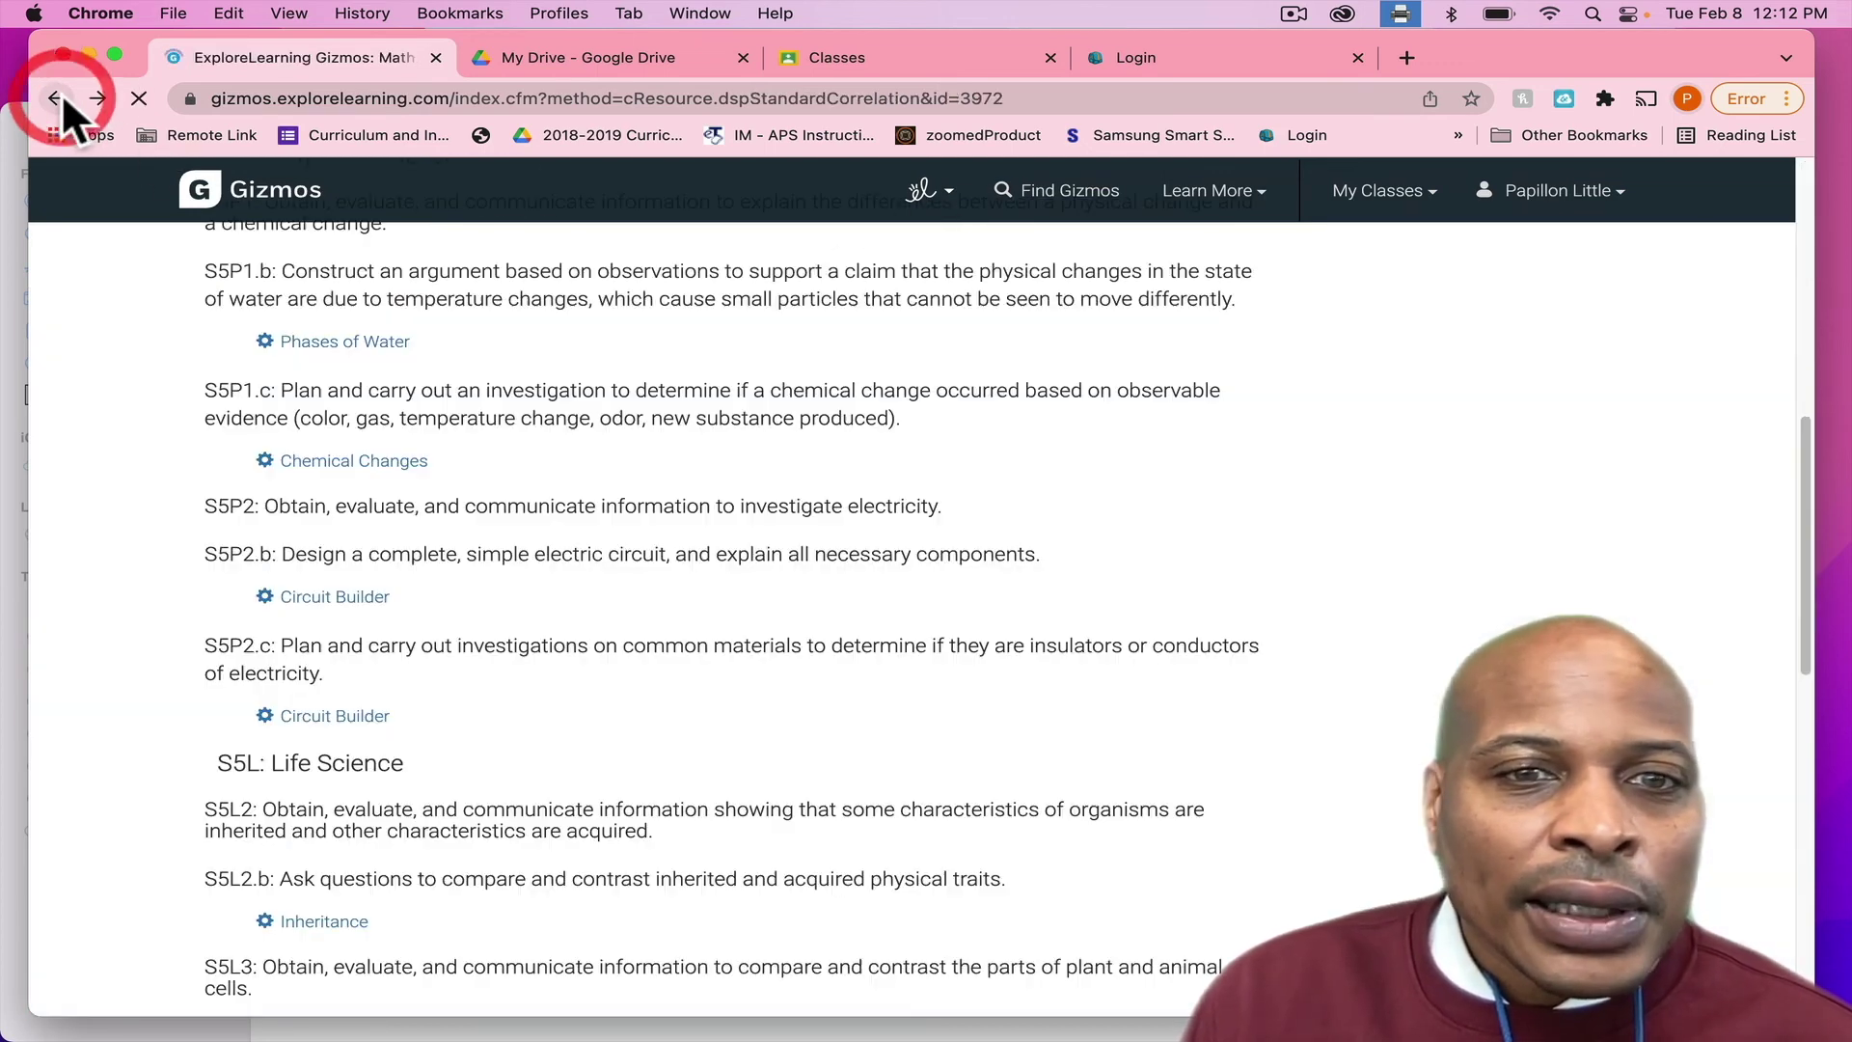
left_click(268, 199)
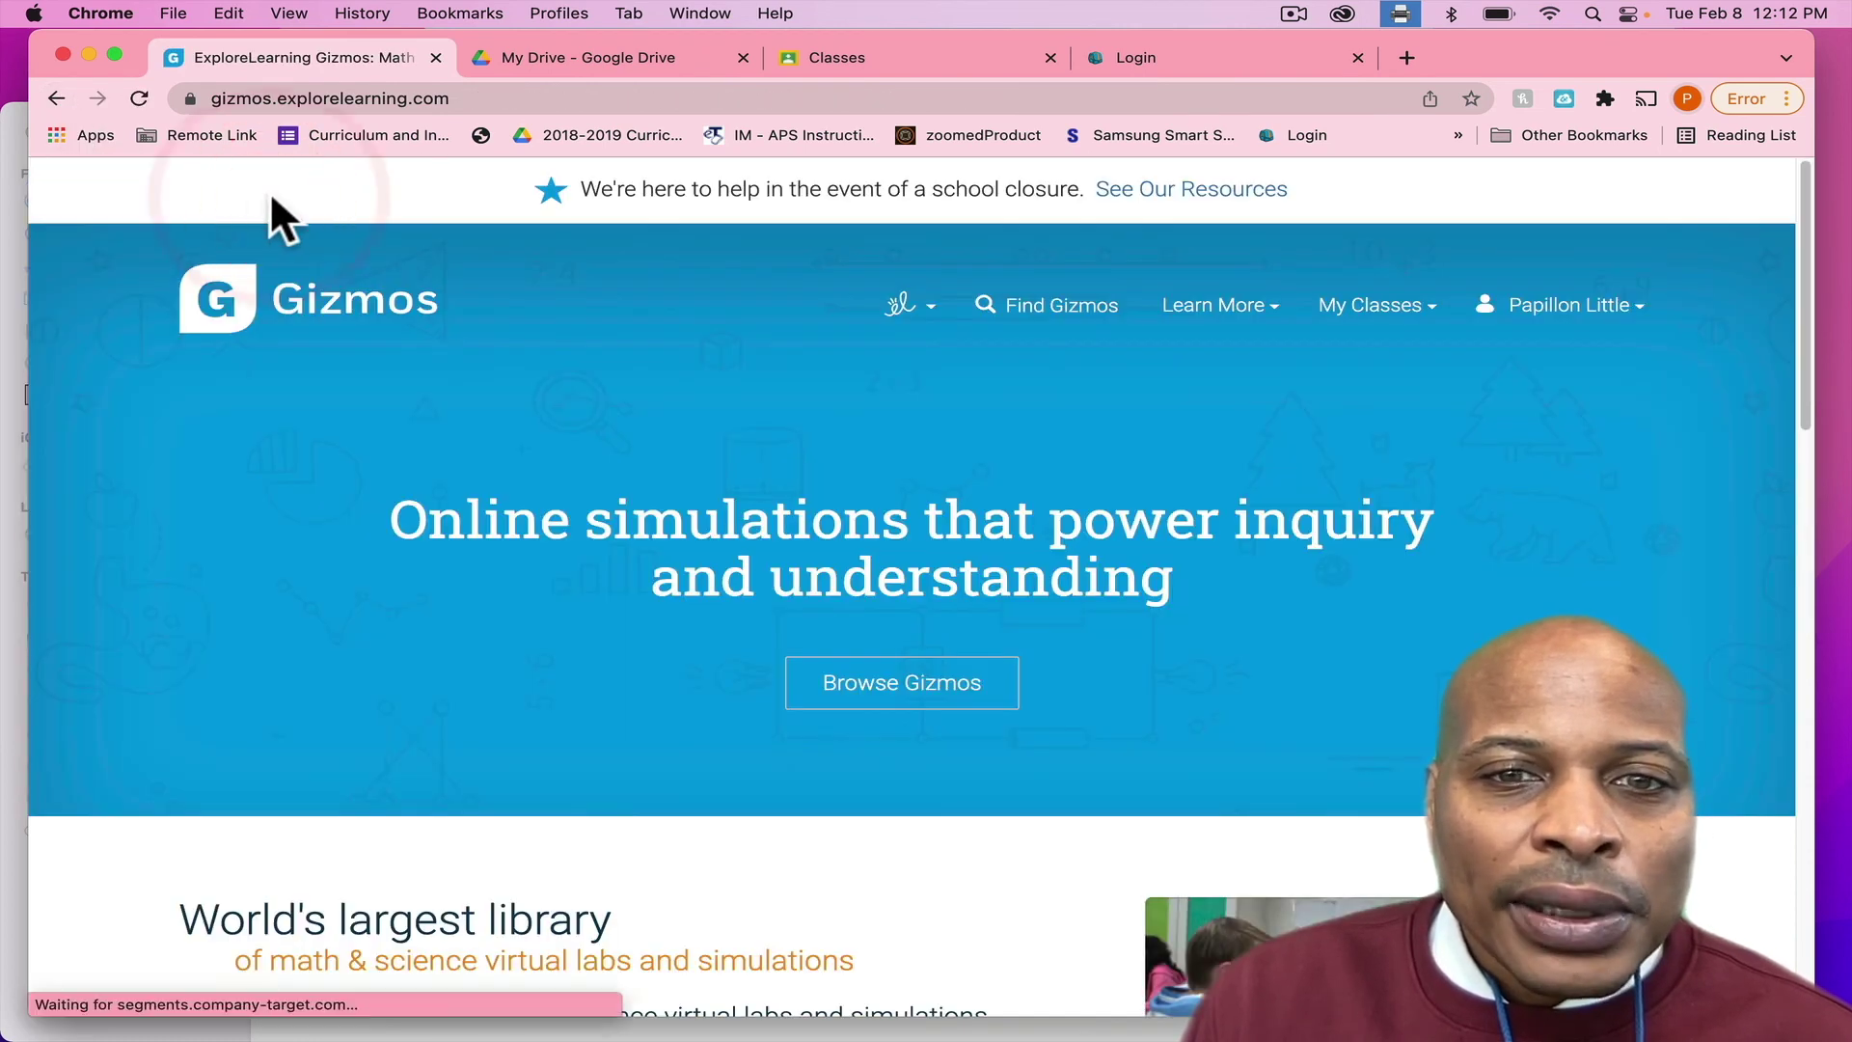